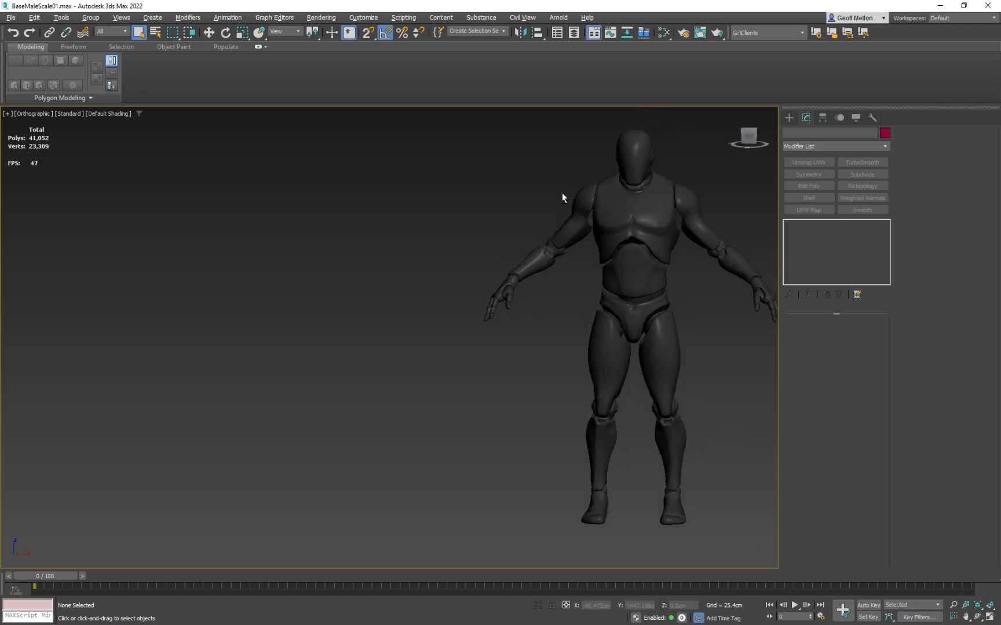
- Review the mannequin scale reference and the Vase_Pattern.psd sheet open in Photoshop, returning to the 3ds Max scene
click(606, 223)
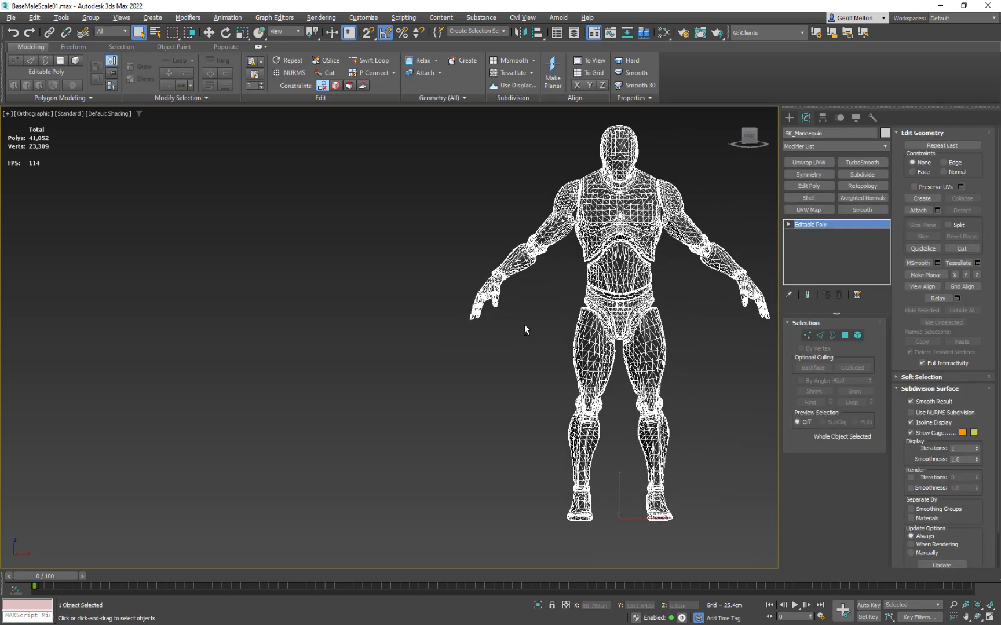
alt+middle_drag(524, 324, 522, 325)
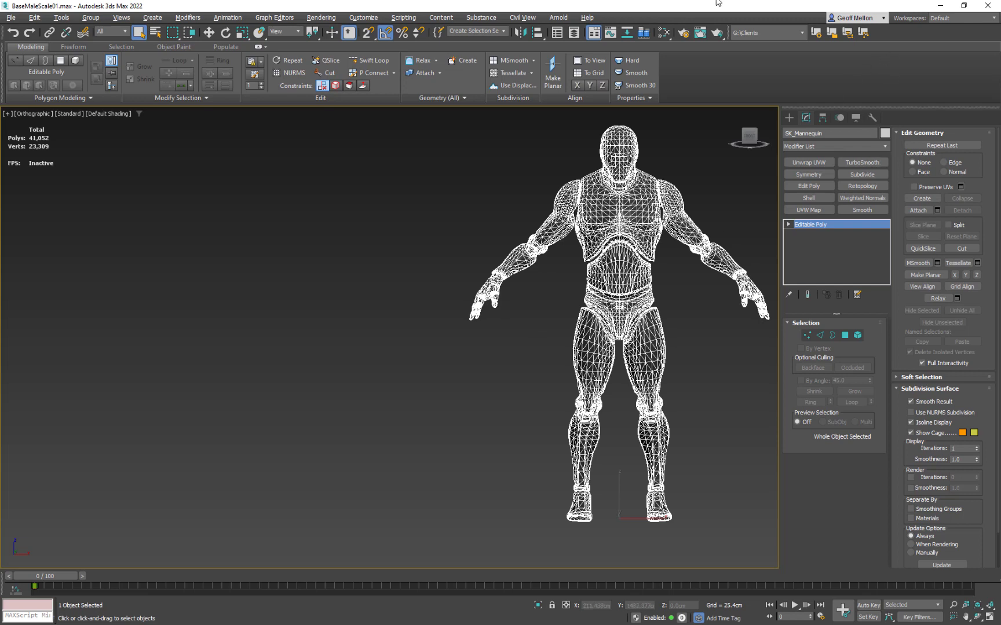
click(429, 204)
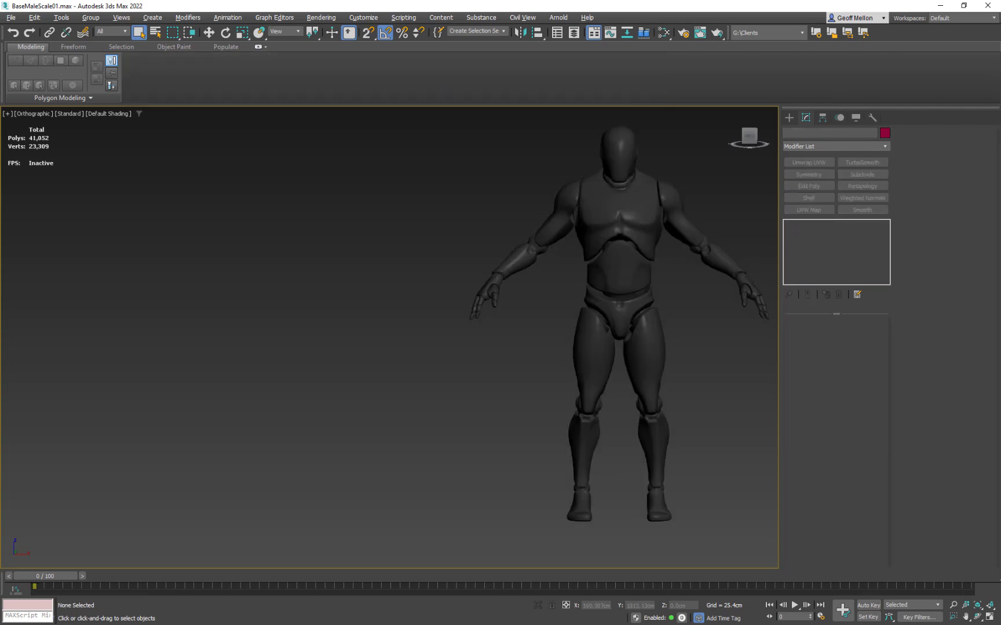
key(alt+Tab)
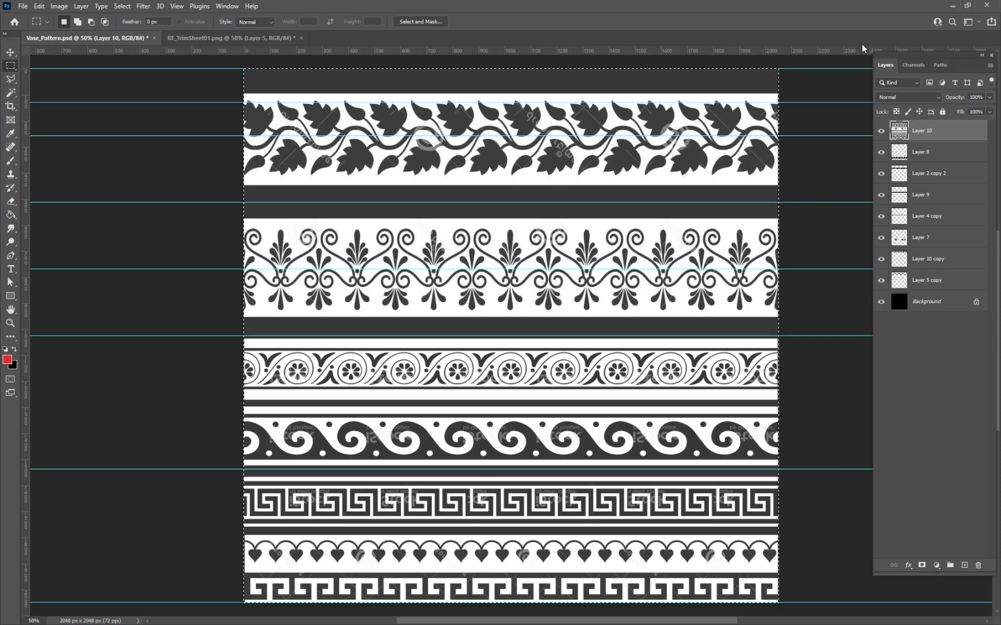
click(952, 6)
mouse_move(391, 243)
middle_down()
mouse_move(402, 251)
mouse_move(386, 243)
middle_up()
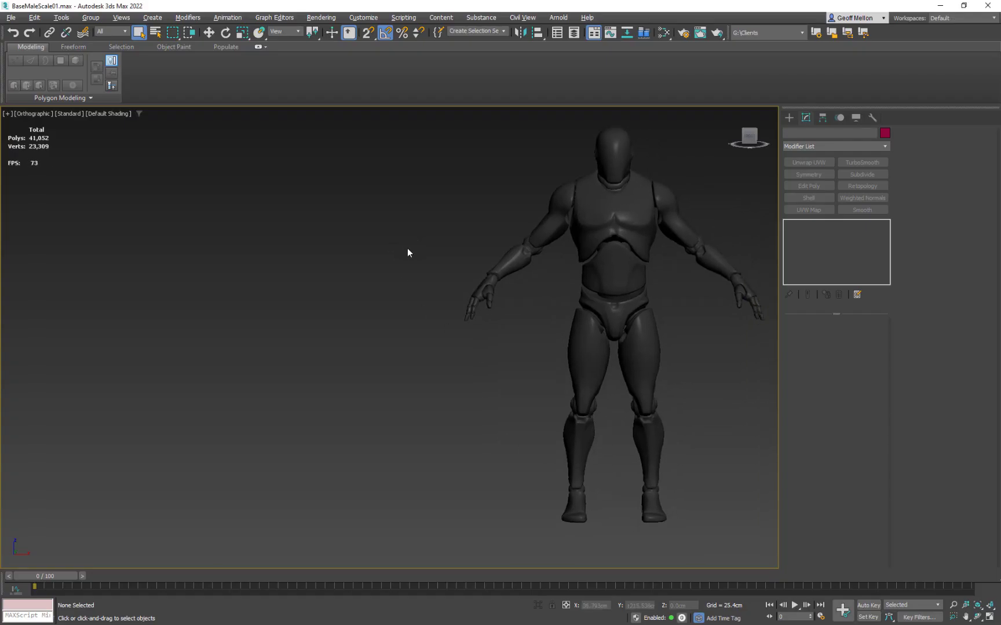
- Create a standard cylinder beside the mannequin in the Top view, about 34 cm in radius and 54 cm high
key(t)
key(z)
middle_drag(388, 301, 401, 300)
scroll(753, 292, down, 5)
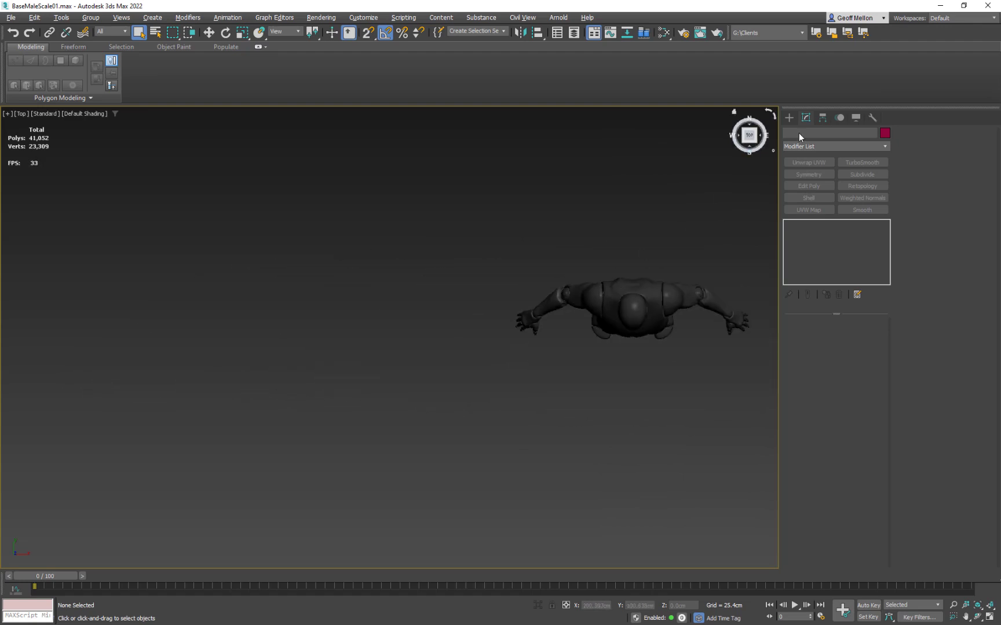
click(788, 118)
click(828, 213)
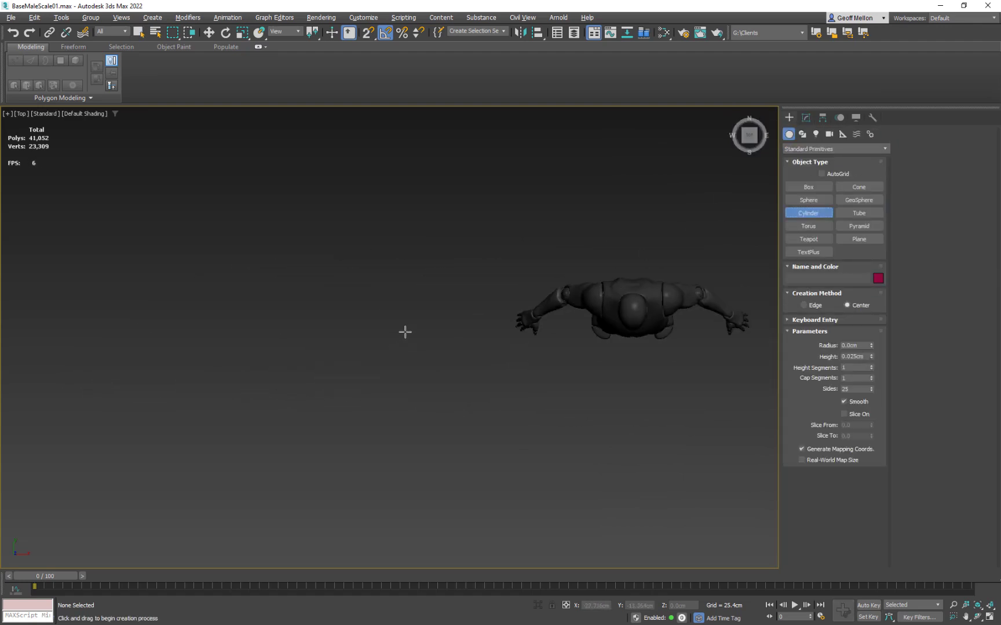
drag(387, 279, 431, 318)
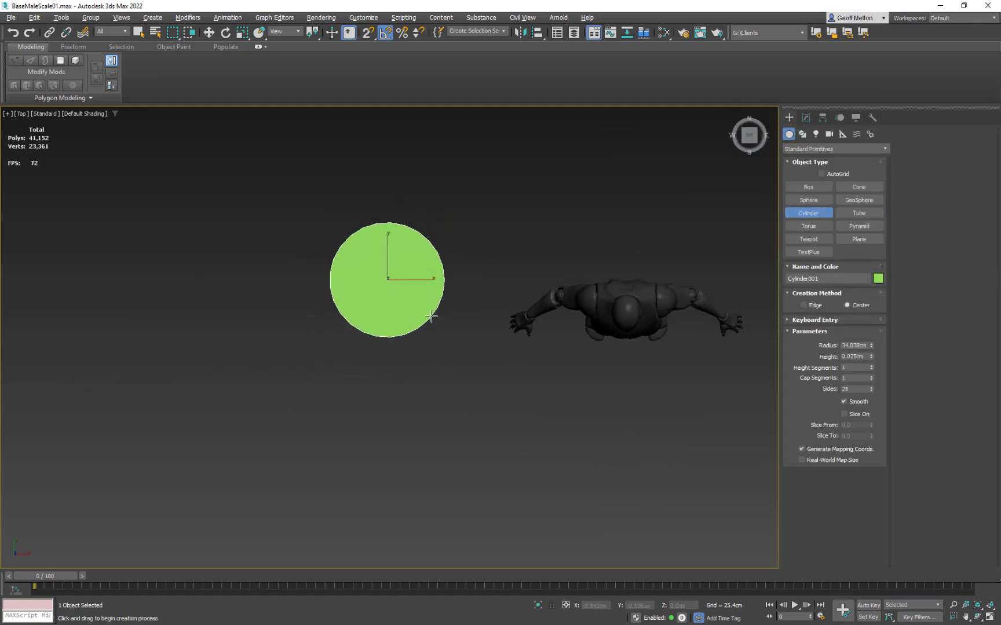
click(471, 223)
right_click(471, 223)
middle_drag(465, 206, 423, 249)
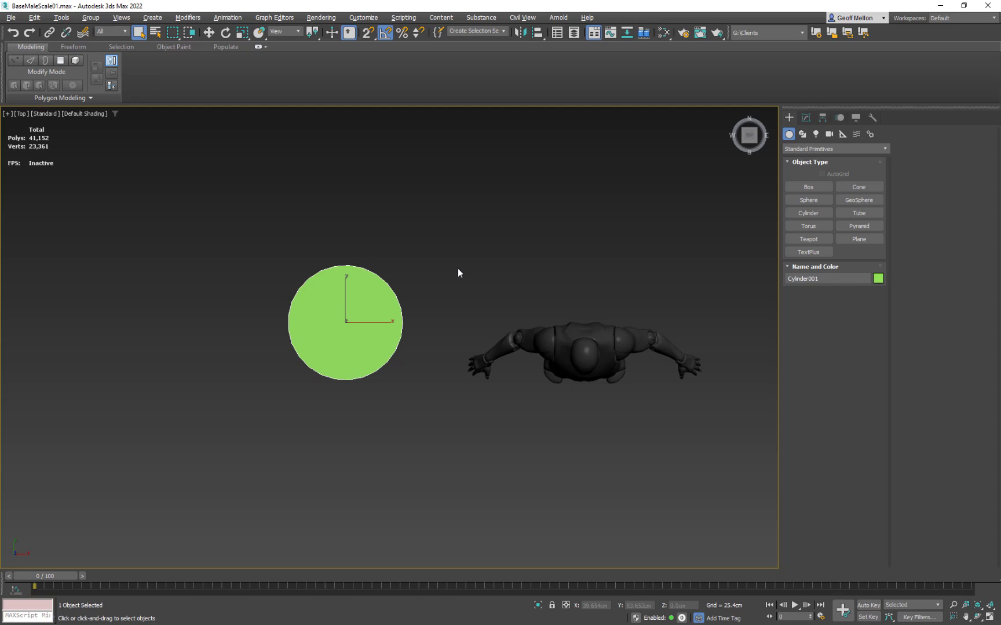
mouse_move(457, 273)
middle_down()
mouse_move(480, 241)
mouse_move(456, 275)
middle_up()
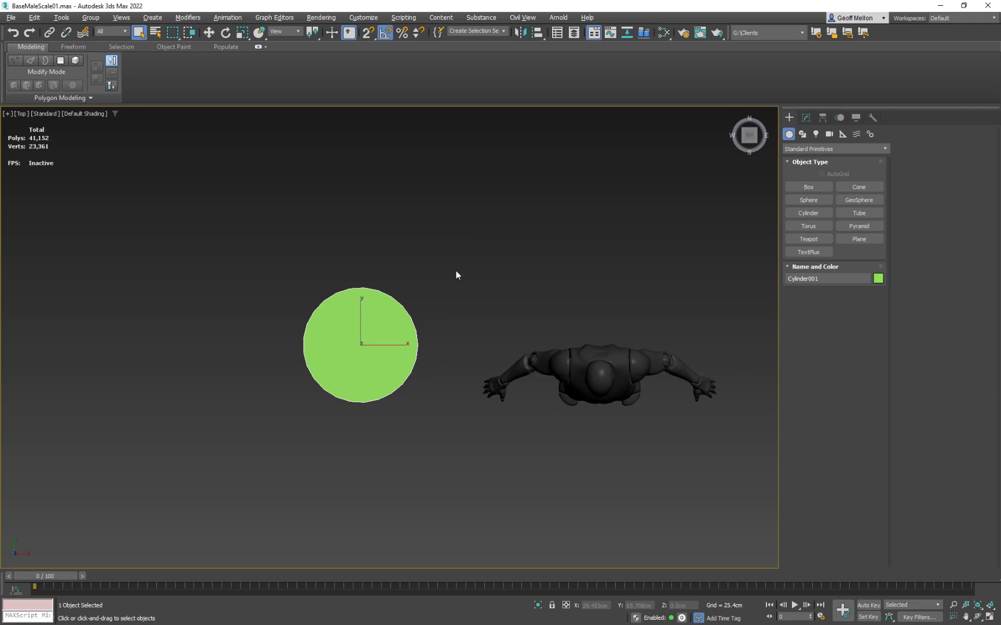
- Set the cylinder's height to 100 cm and its radius to 15 cm
key(f)
middle_drag(440, 287, 395, 257)
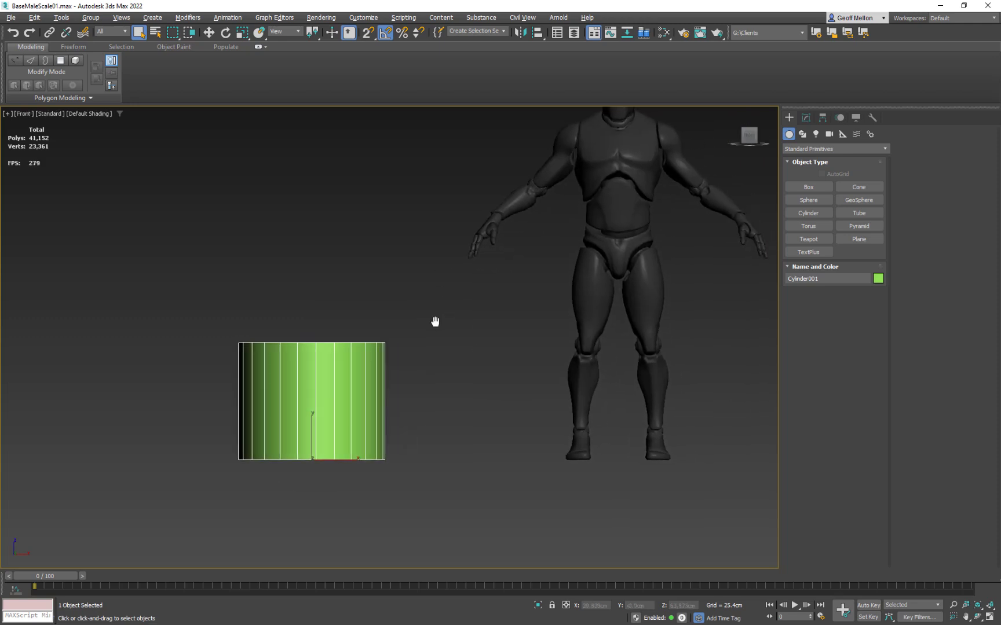
click(806, 118)
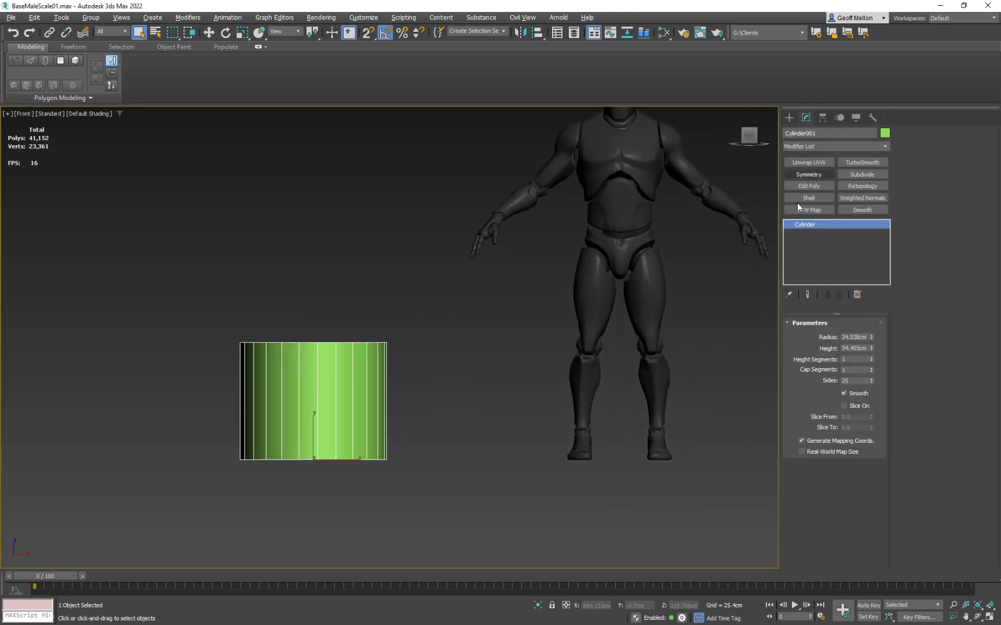
double_click(866, 348)
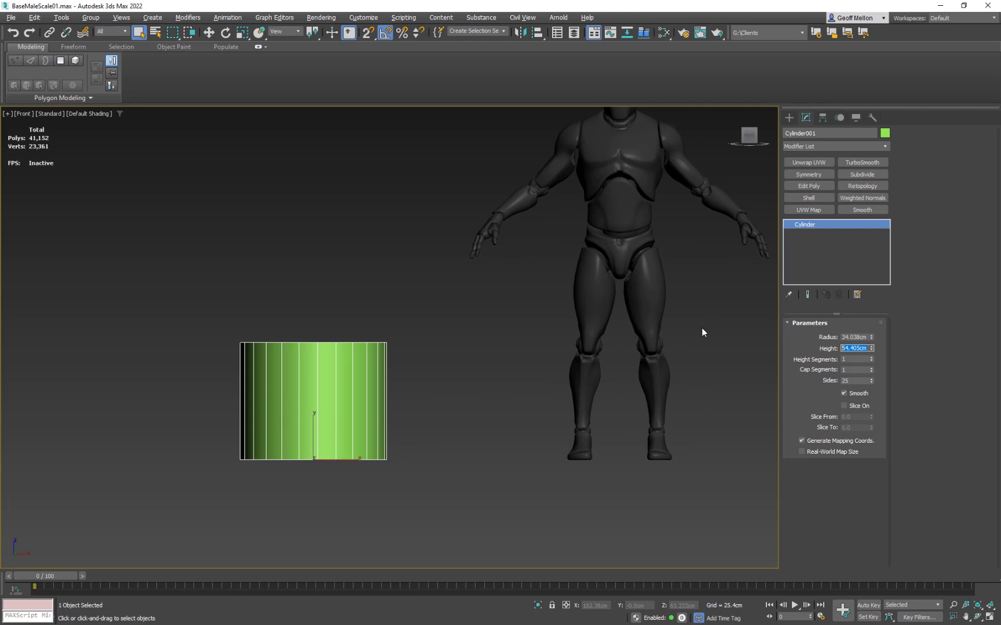
text(100)
key(Return)
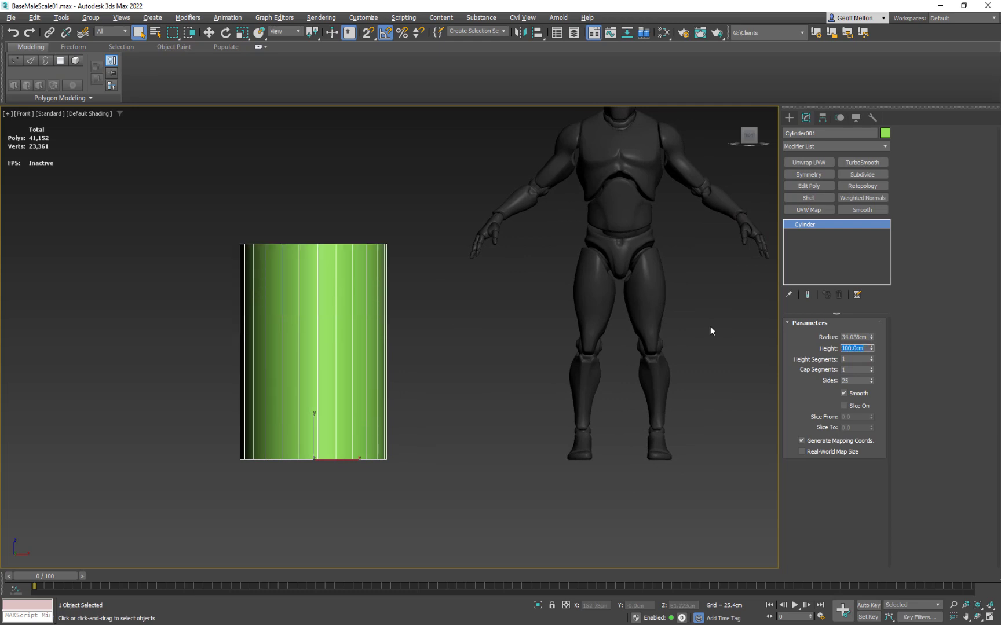
middle_drag(456, 265, 453, 260)
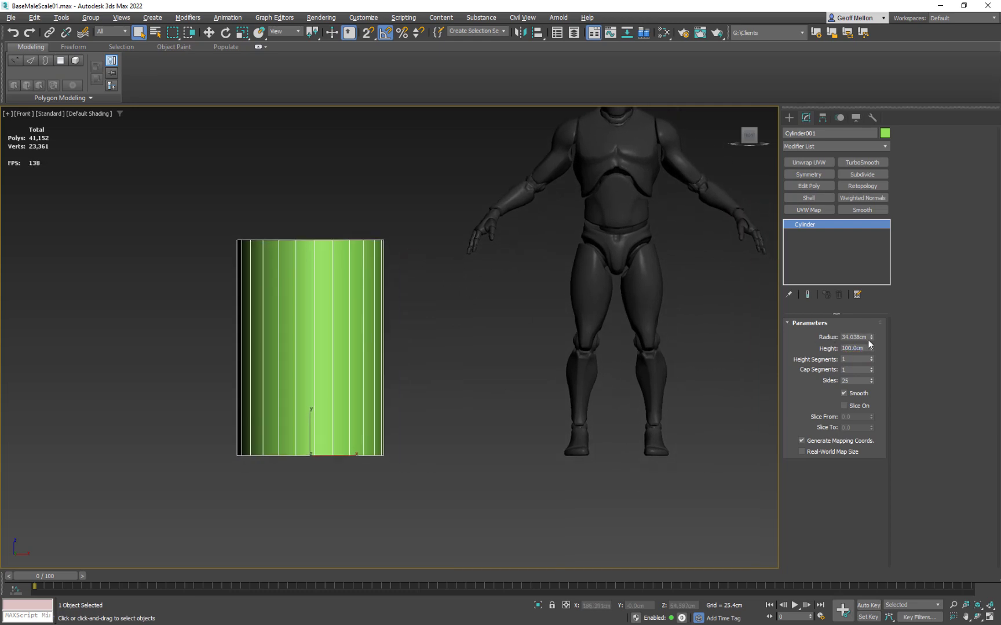
double_click(867, 338)
text(15)
key(Return)
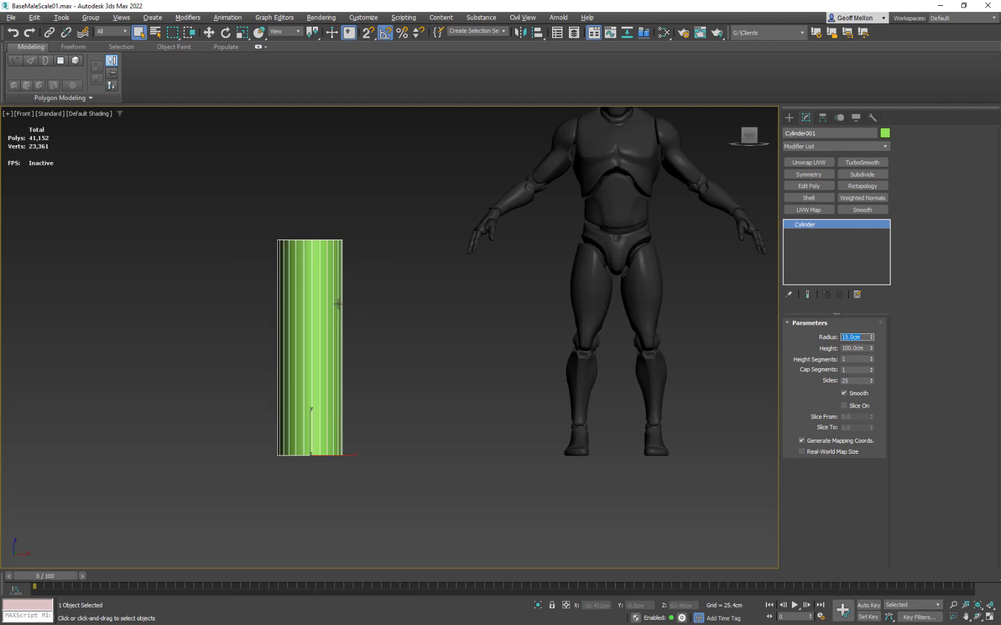
- Convert the cylinder to an Editable Poly
middle_drag(335, 301, 437, 273)
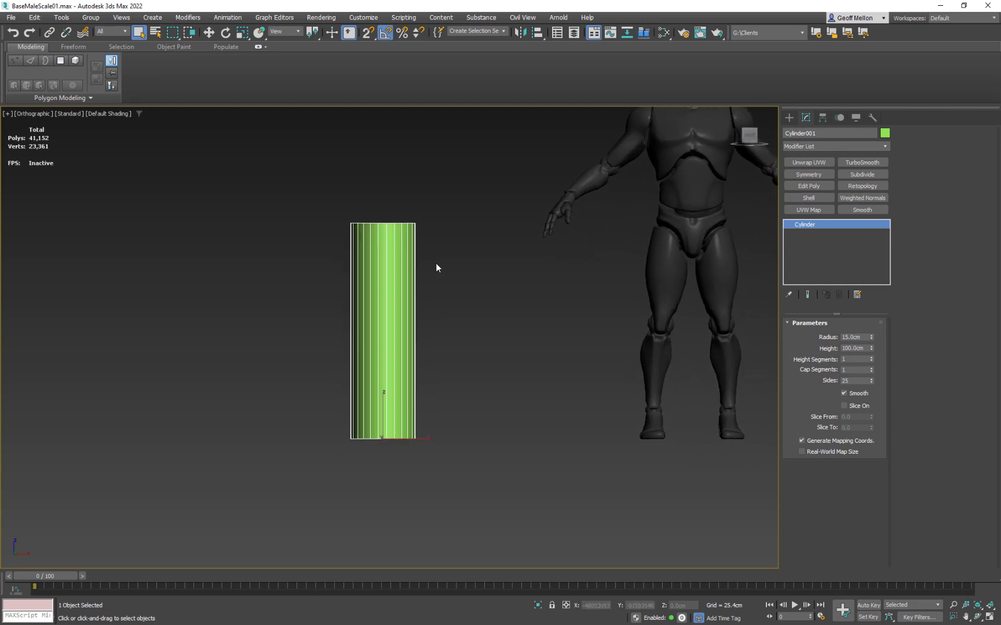
key(f)
scroll(469, 331, down, 2)
scroll(469, 331, down, 2)
middle_drag(469, 332, 440, 358)
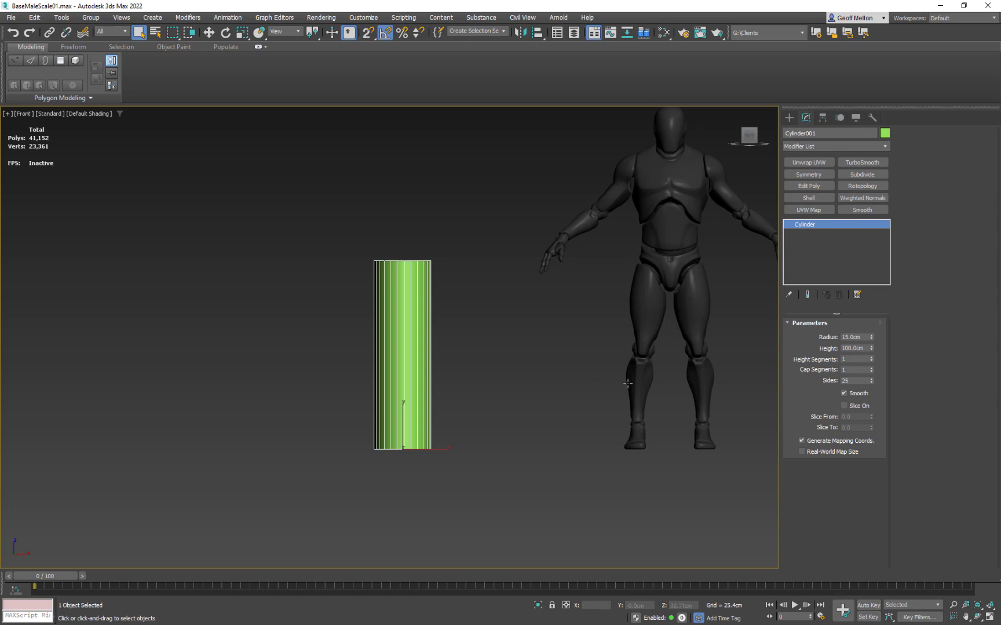
right_click(579, 364)
mouse_move(643, 480)
click(718, 488)
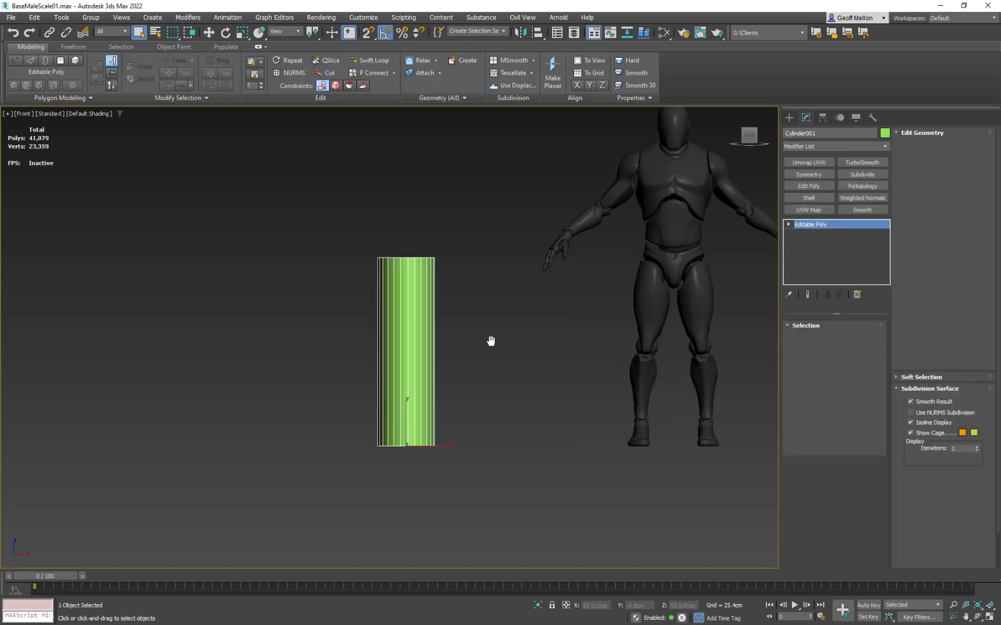
- Connect the cylinder's vertical side edges with horizontal loops that divide it into four equal bands
middle_drag(492, 339, 527, 373)
key(2)
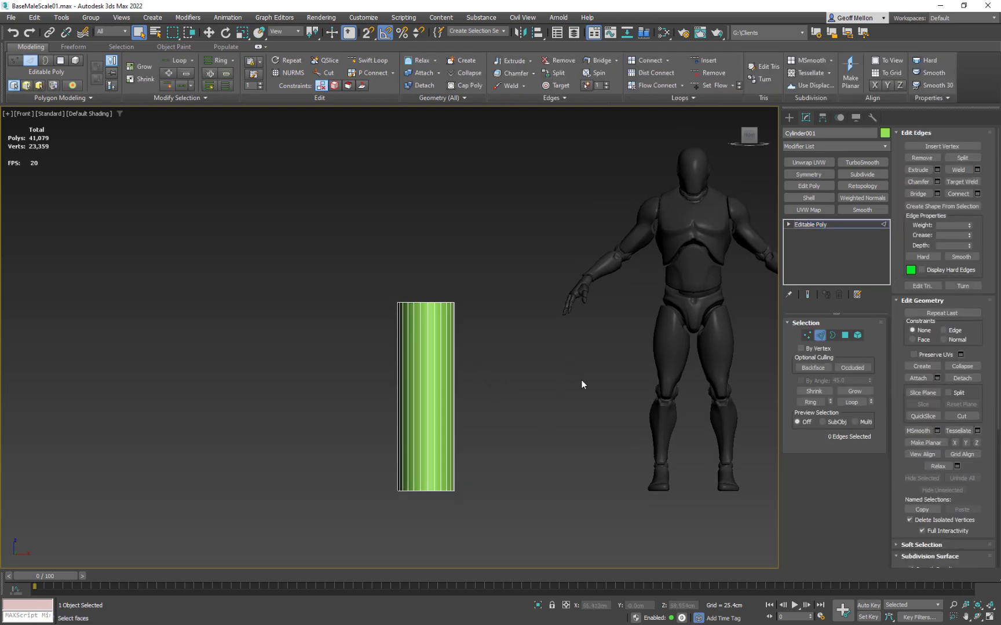
drag(581, 380, 285, 395)
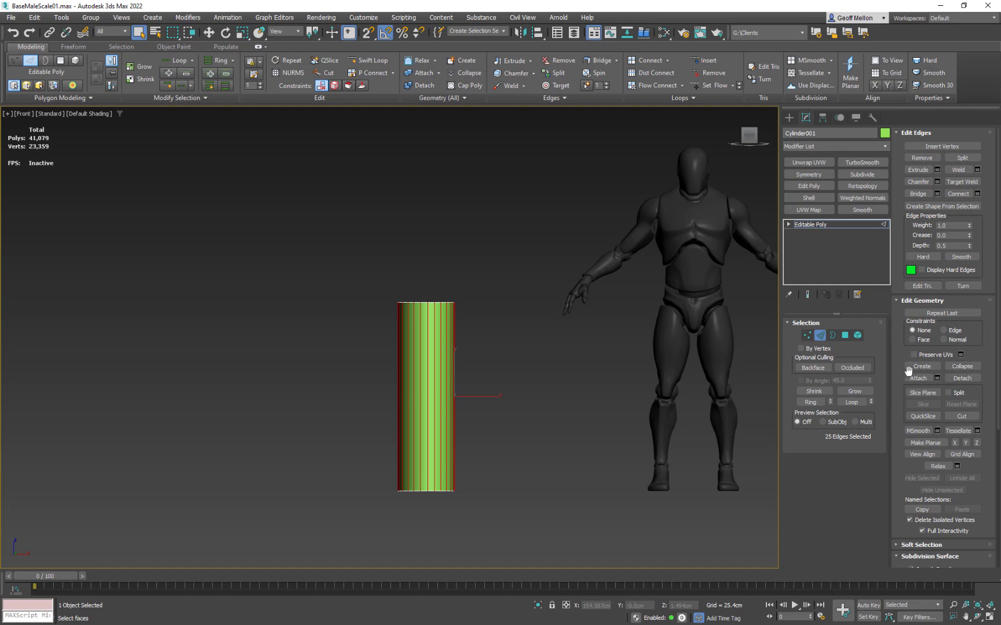
click(927, 183)
drag(472, 352, 379, 365)
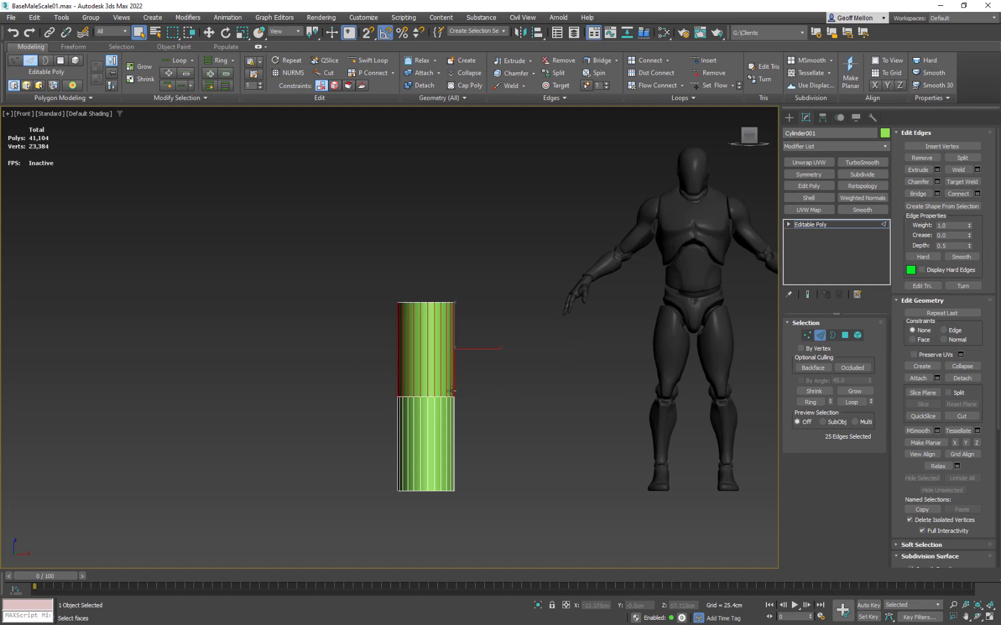
key(ctrl+shift+e)
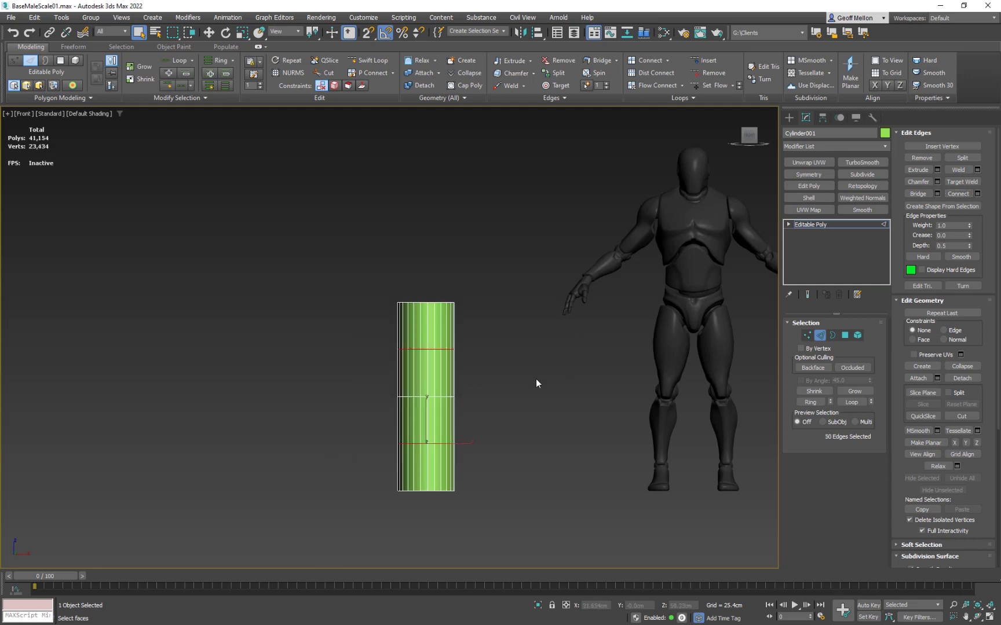
- Connect the vertical edges in the upper two bands, and once more in the resulting topmost band, to halve each
drag(503, 371, 347, 382)
drag(519, 351, 339, 343)
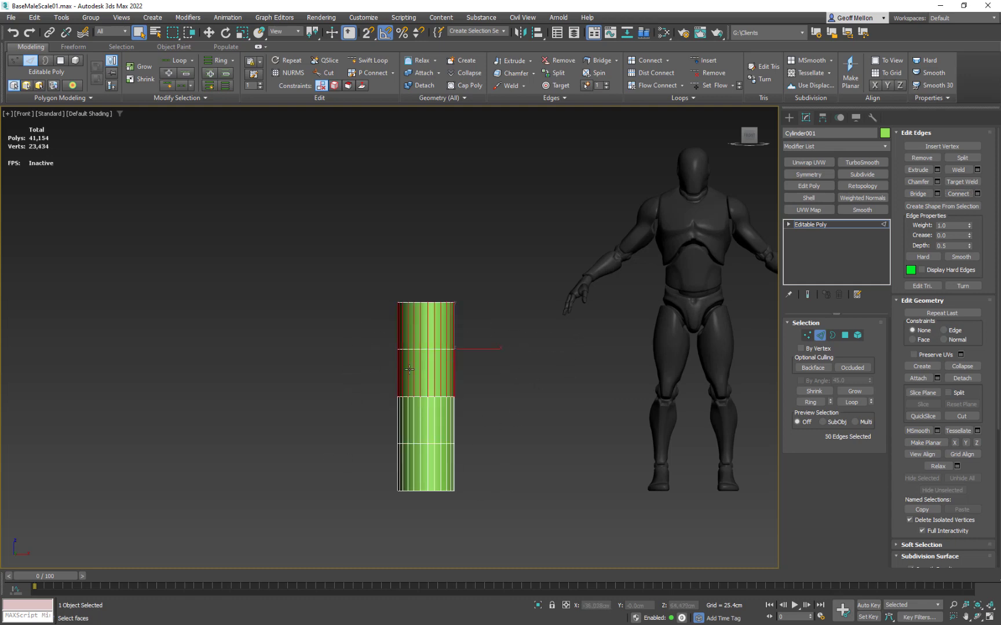
key(ctrl+shift+e)
drag(464, 310, 315, 324)
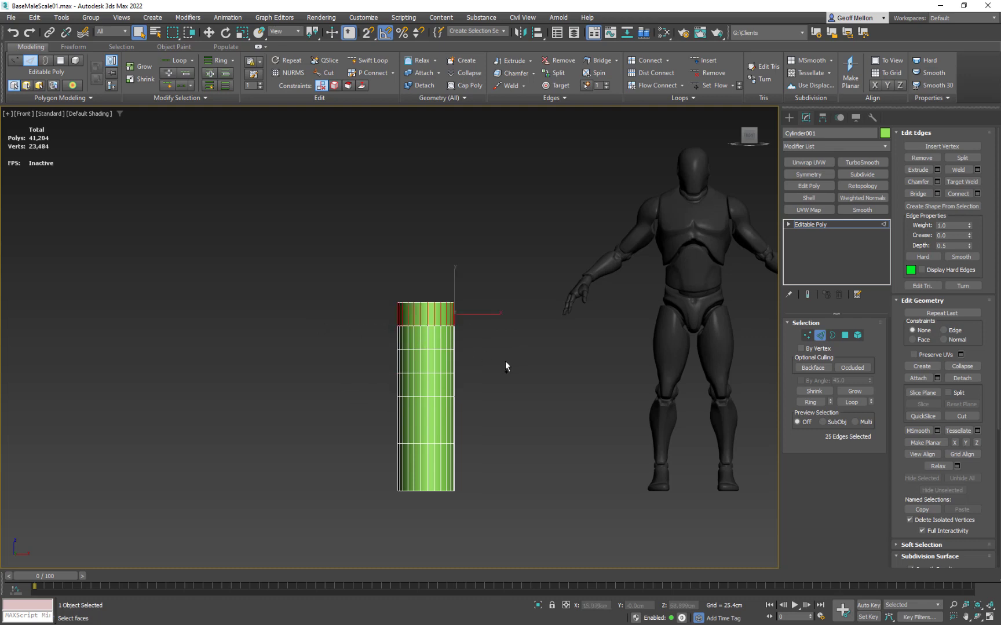
key(ctrl+shift+e)
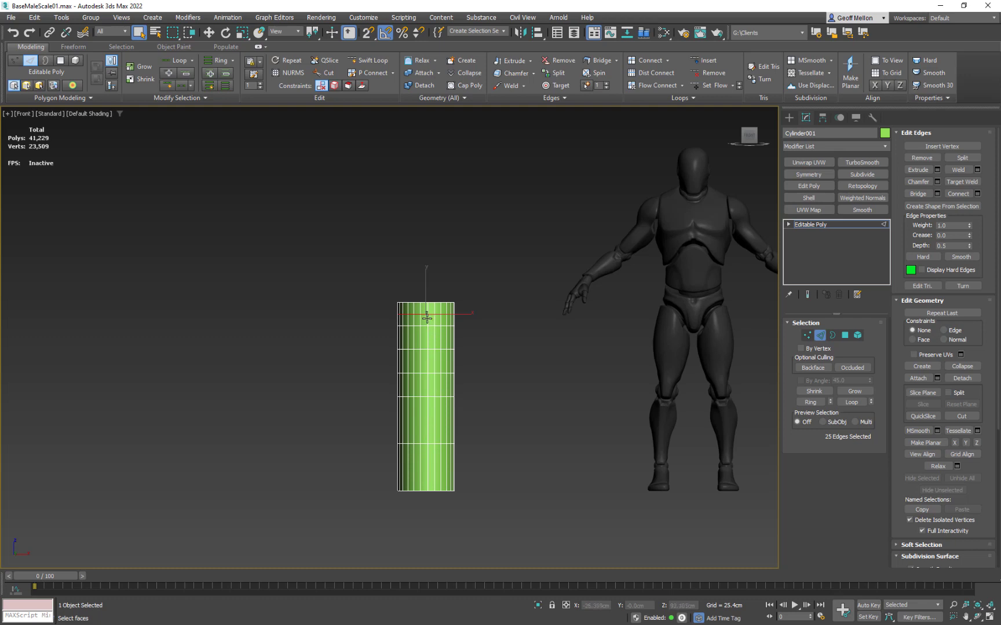
- Delete the top and bottom cap polygons so the cylinder is an open tube
scroll(546, 381, up, 5)
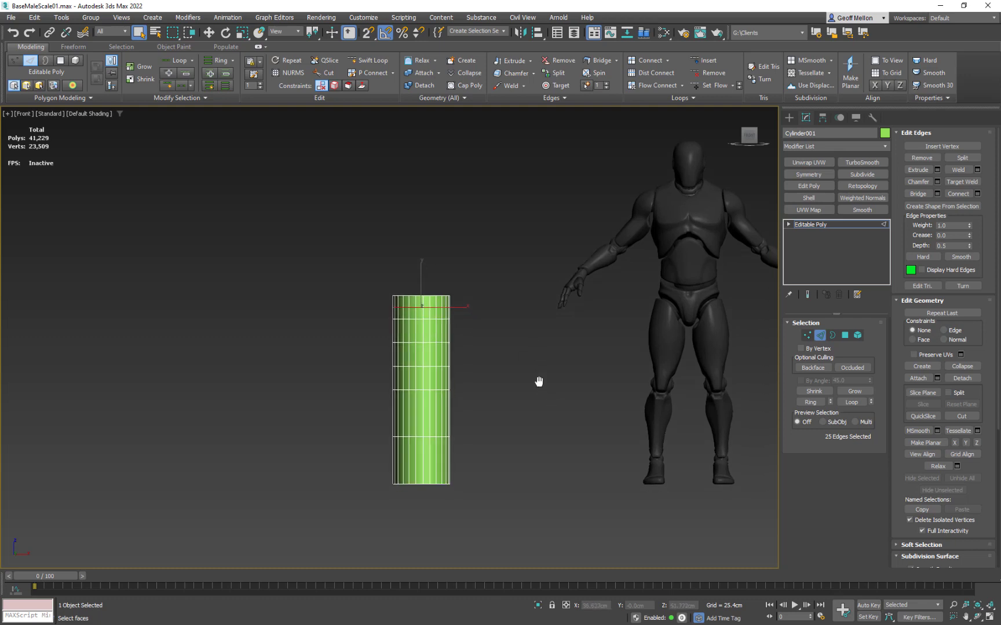
alt+middle_drag(493, 366, 465, 393)
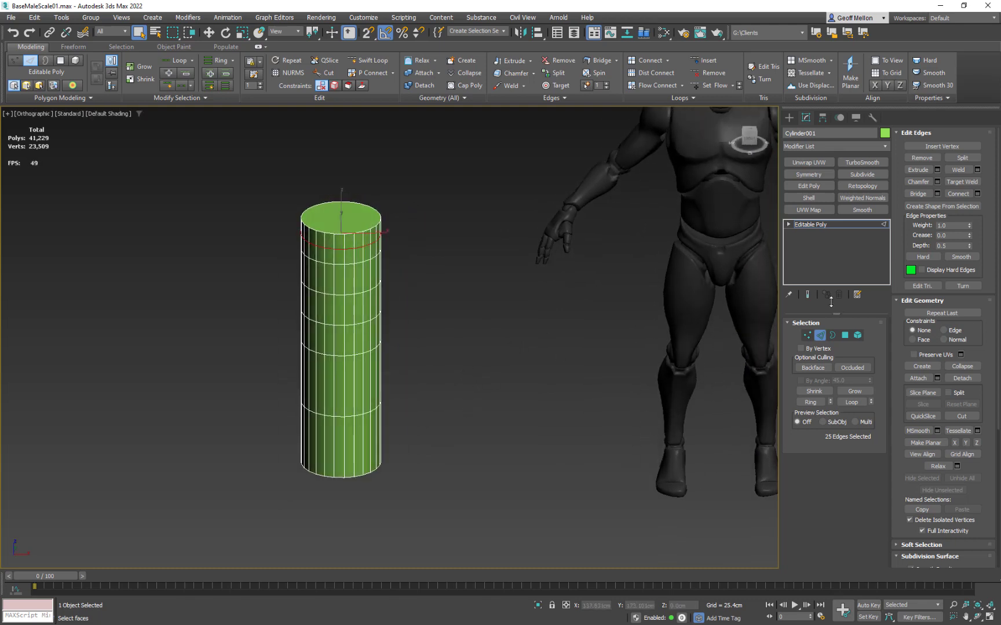
click(845, 336)
alt+middle_drag(457, 330, 458, 261)
key(Delete)
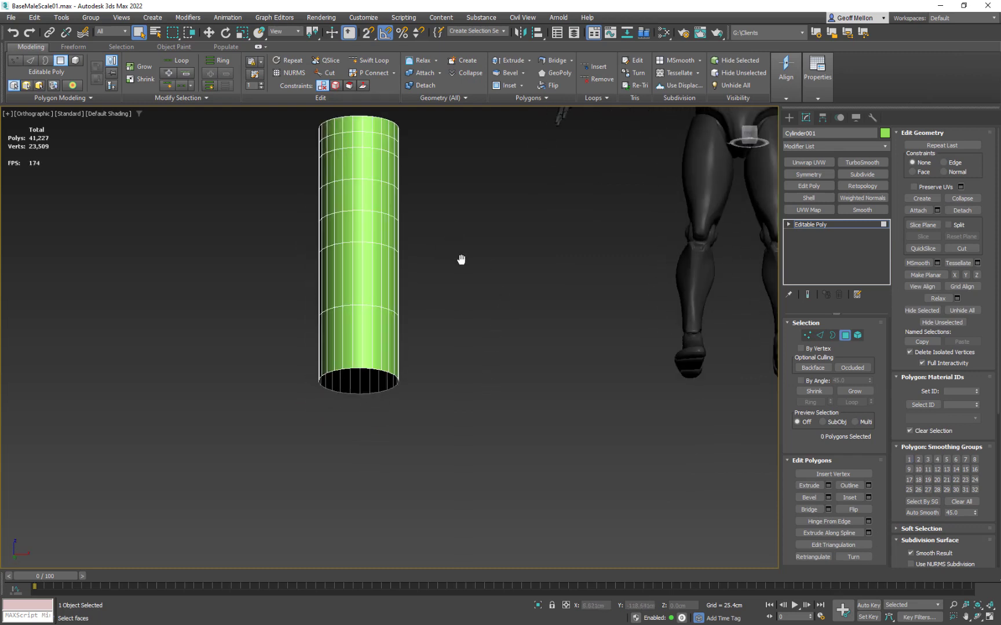
- Assign the Physical Material with the Vase_Pattern.png bitmap as its base color map to the cylinder
key(t)
middle_drag(514, 351, 613, 294)
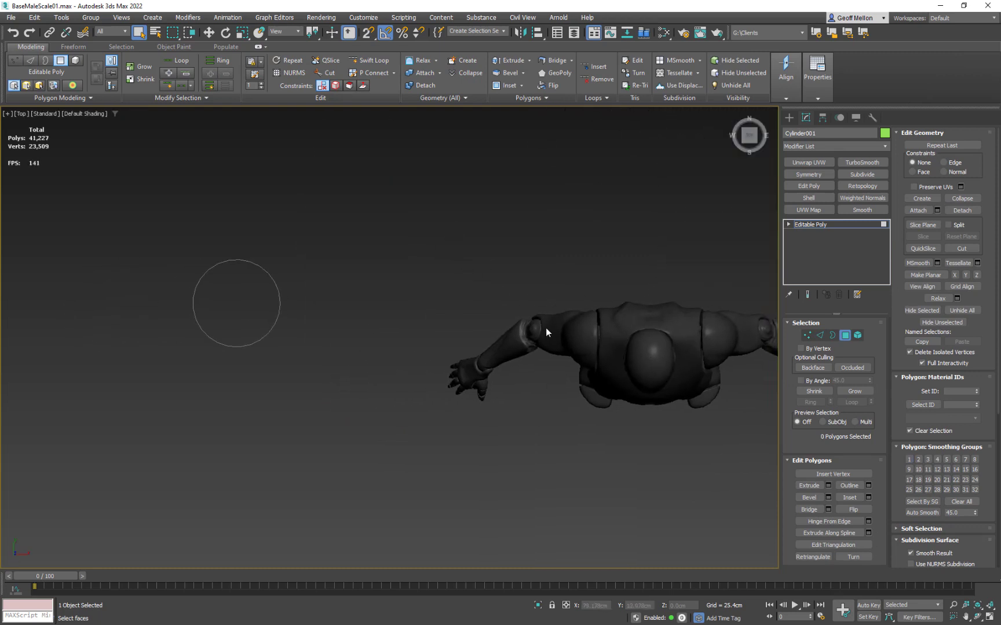
key(f)
middle_drag(453, 332, 606, 259)
click(845, 335)
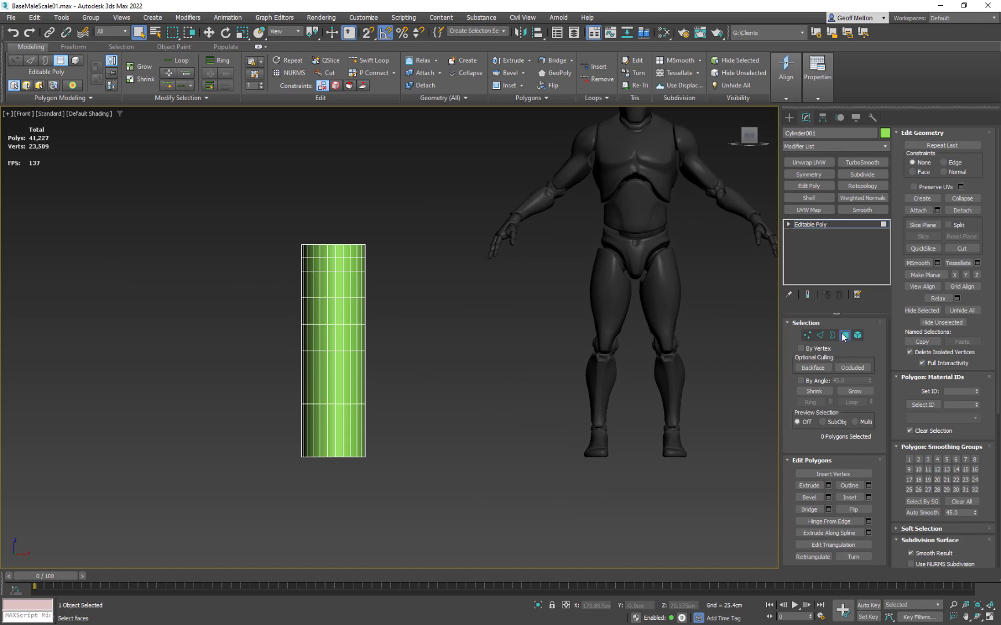
middle_drag(393, 270, 435, 246)
key(m)
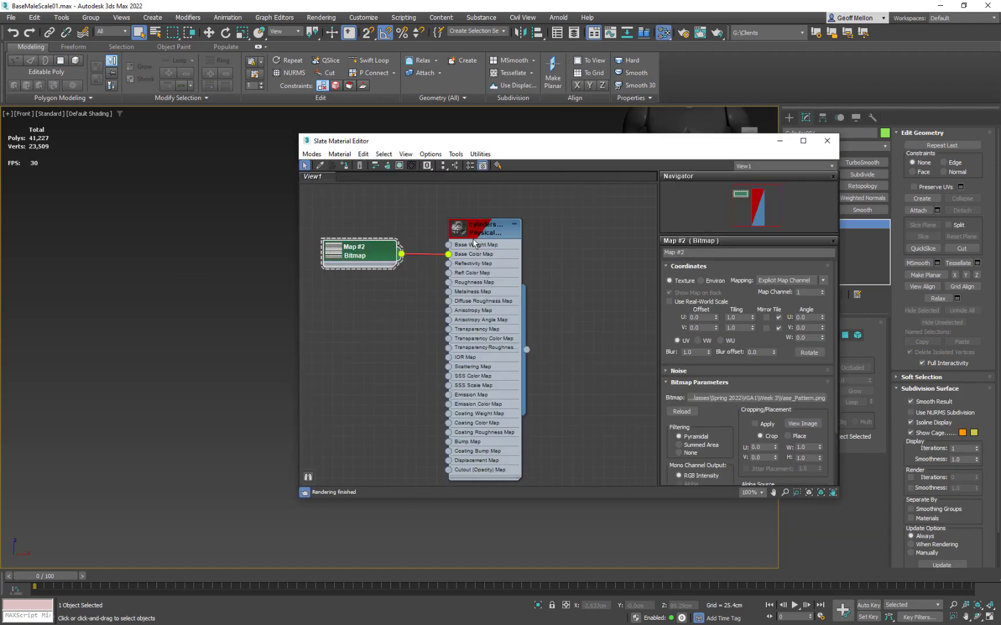
click(494, 350)
click(827, 142)
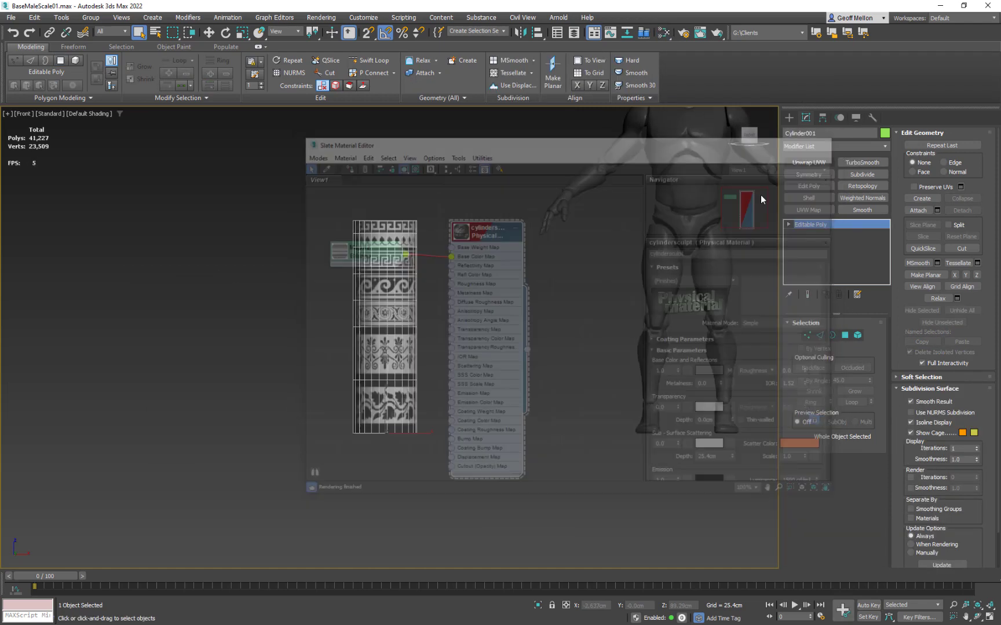
- Examine how the texture's pattern bands line up with the cylinder's horizontal edge loops
middle_drag(342, 372, 387, 412)
scroll(388, 406, up, 4)
middle_drag(498, 238, 465, 323)
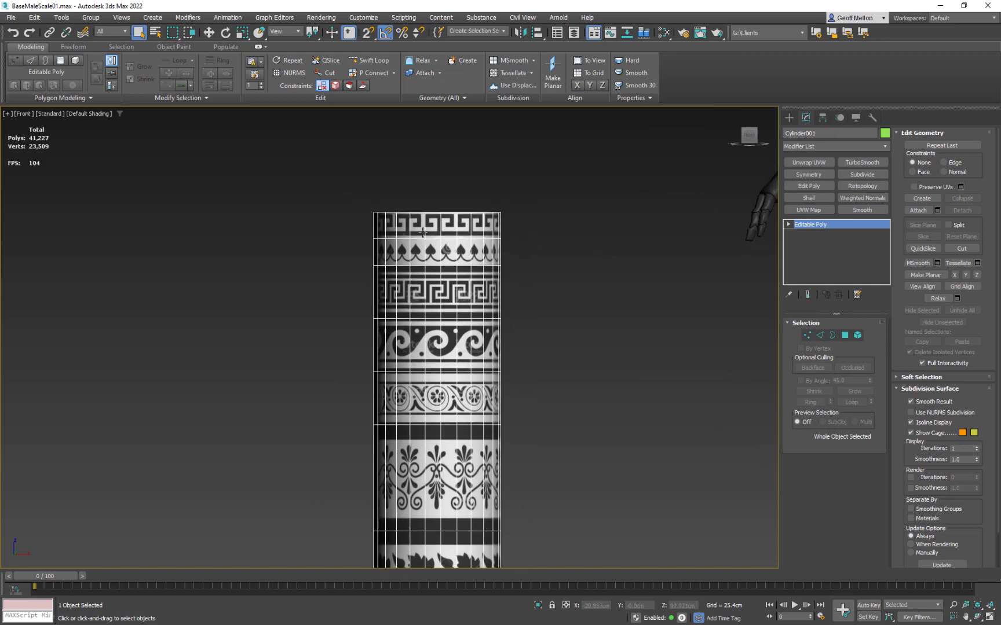
mouse_move(519, 275)
middle_down()
mouse_move(509, 197)
mouse_move(521, 227)
mouse_move(503, 286)
middle_up()
scroll(511, 198, down, 3)
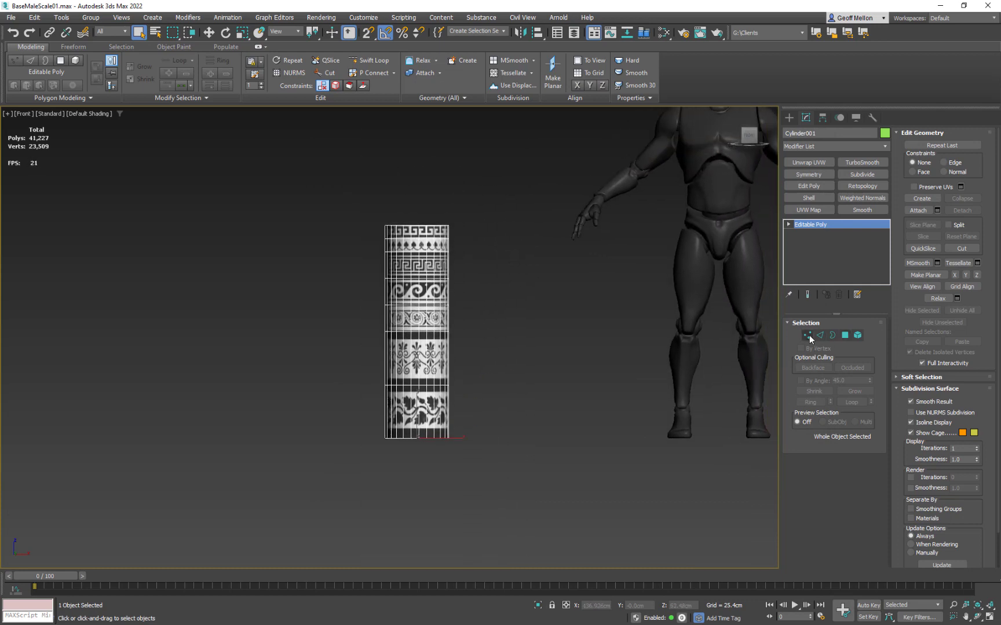
- Add an Unwrap UVW modifier to the cylinder and open its UV layout for editing
click(808, 163)
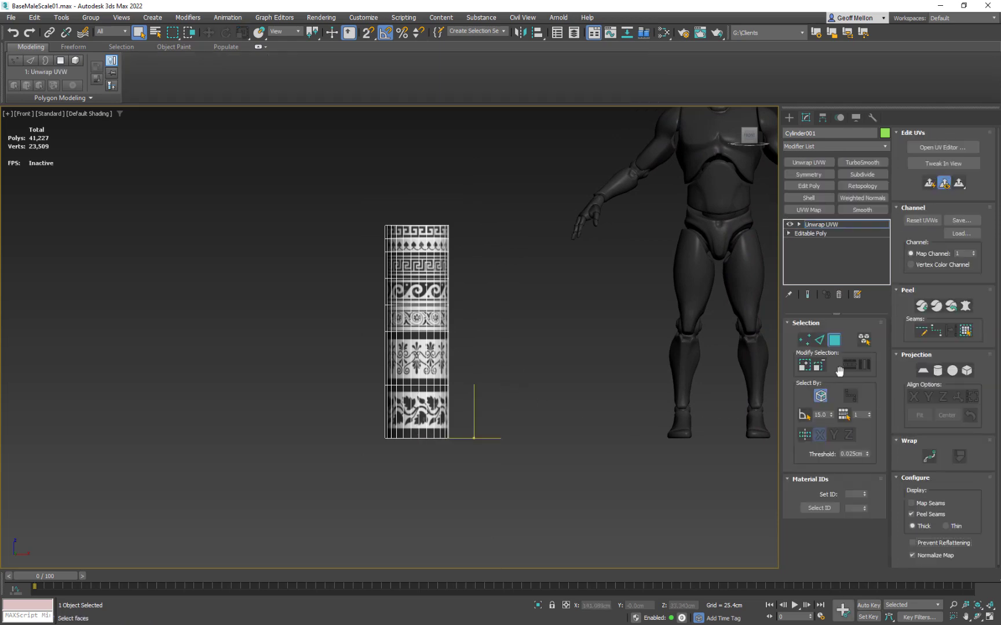
click(943, 147)
middle_drag(344, 295, 289, 265)
scroll(349, 258, down, 2)
scroll(364, 411, up, 3)
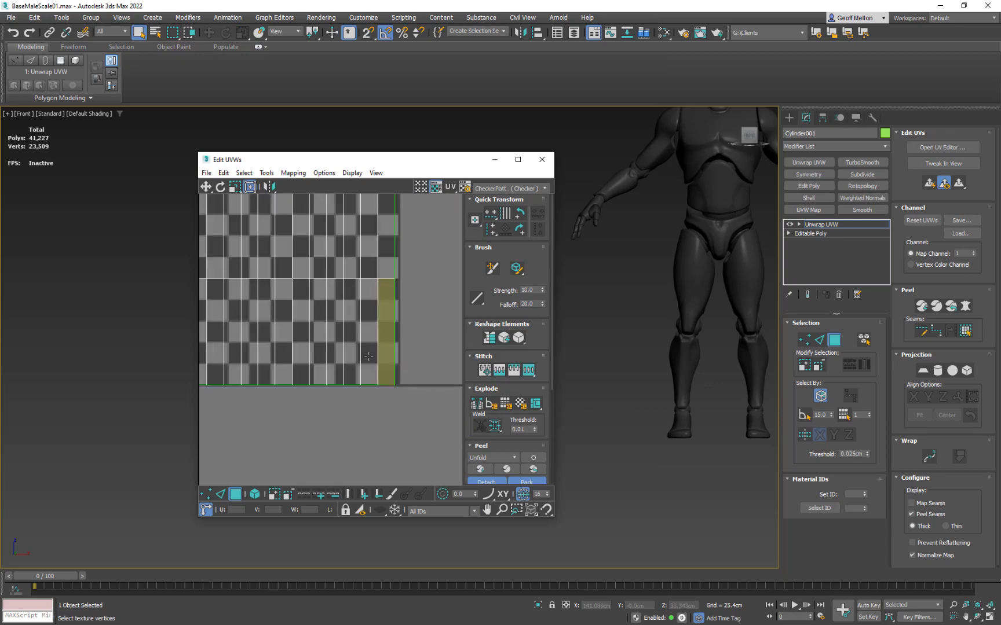
middle_drag(329, 341, 344, 284)
scroll(370, 351, down, 7)
scroll(344, 284, up, 3)
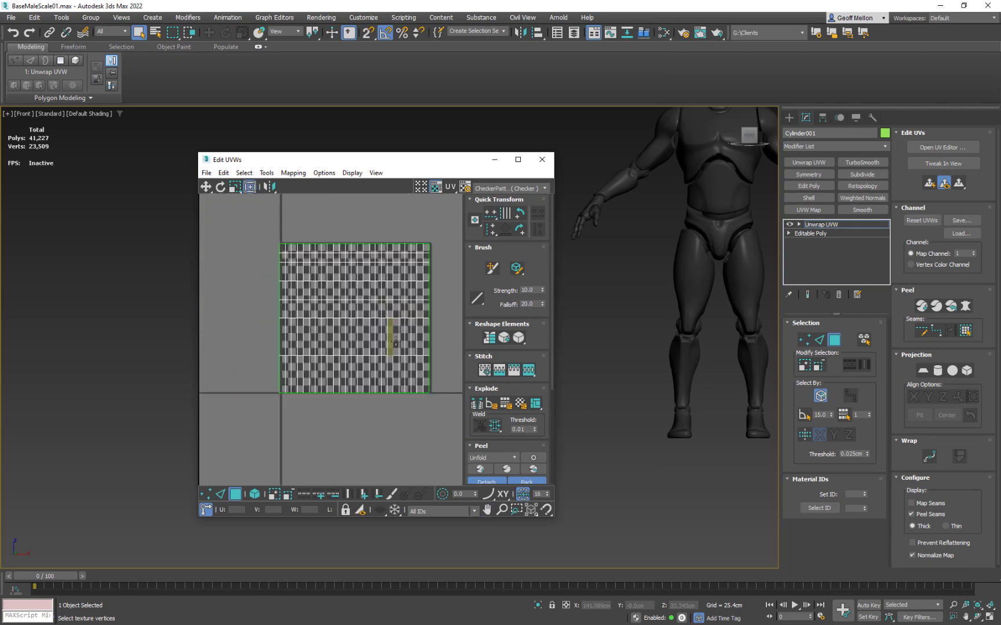
- Unfold the cylinder's UVs with Unfold Strip from Loop, starting from a vertical edge in the tall lower band
key(2)
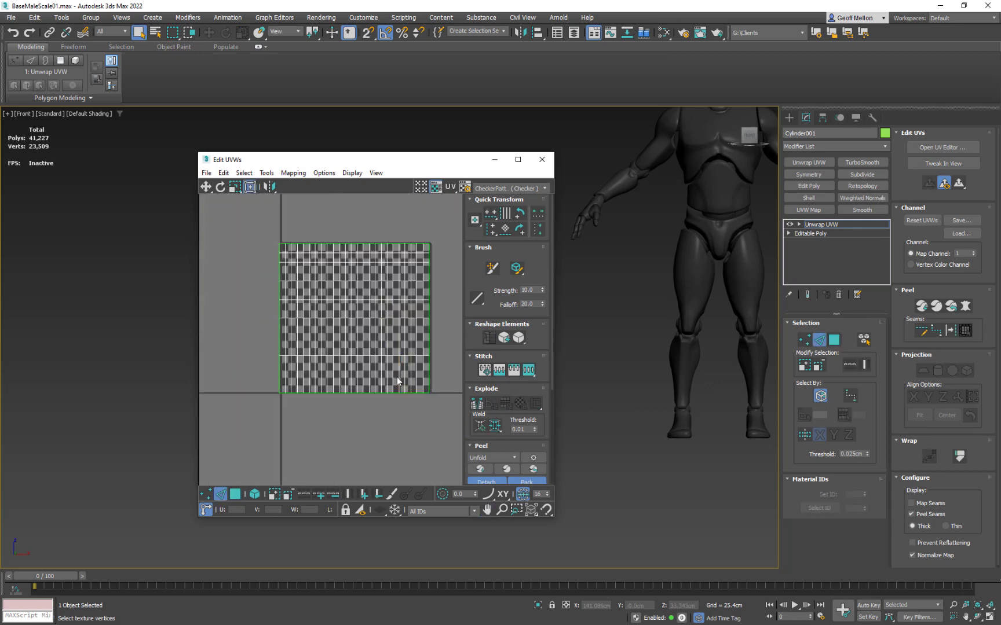
click(398, 380)
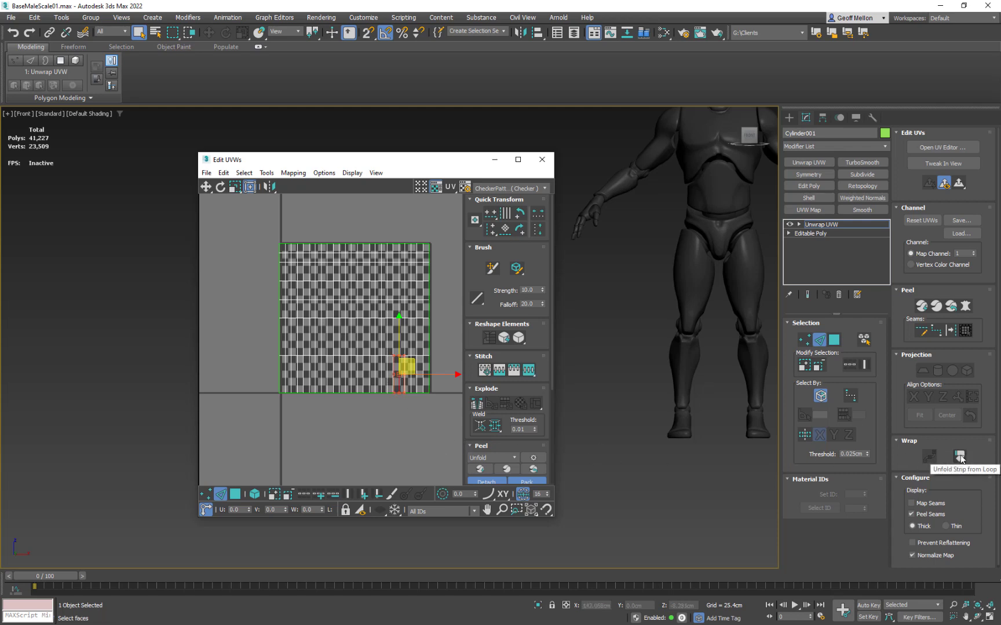
click(960, 458)
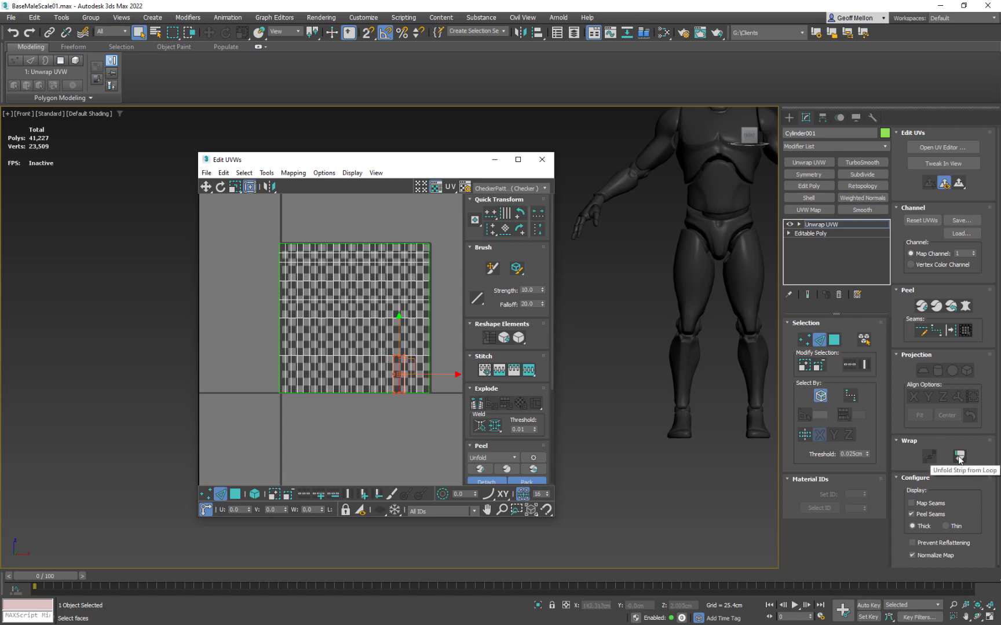
click(960, 459)
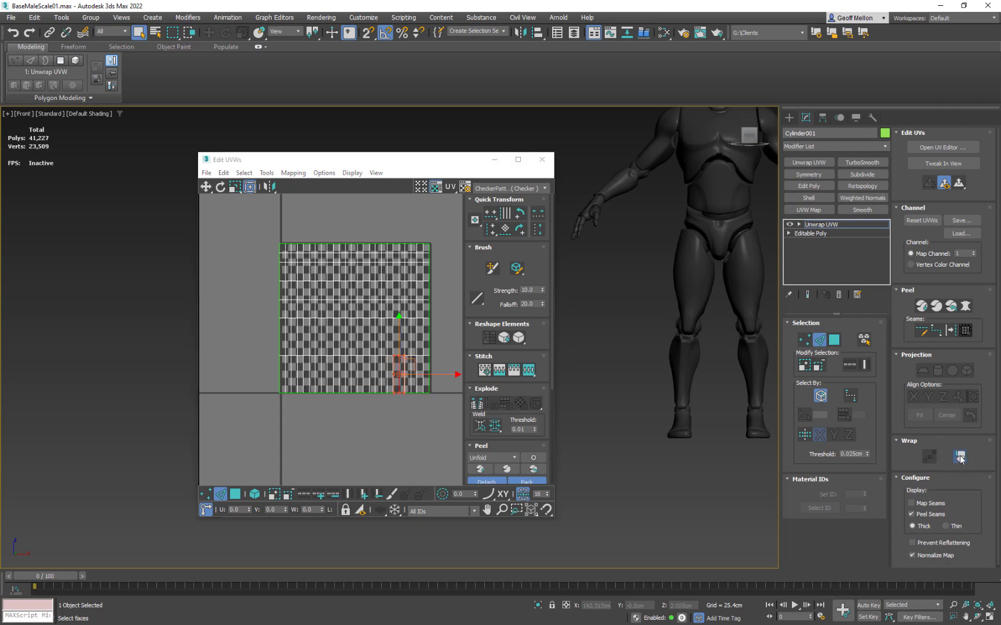
scroll(429, 333, down, 6)
middle_drag(429, 324, 340, 333)
scroll(411, 310, down, 2)
scroll(377, 298, down, 2)
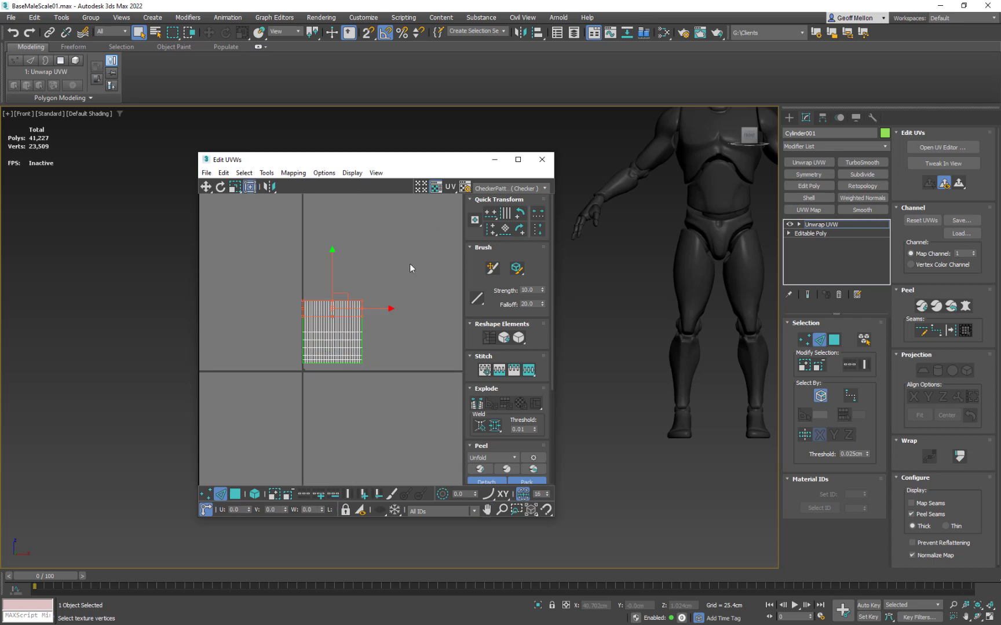
- Rotate the whole UV shell so its tall bands lie at the lower end and fit it to the tile's lower-left corner
drag(434, 259, 262, 364)
middle_drag(391, 343, 425, 349)
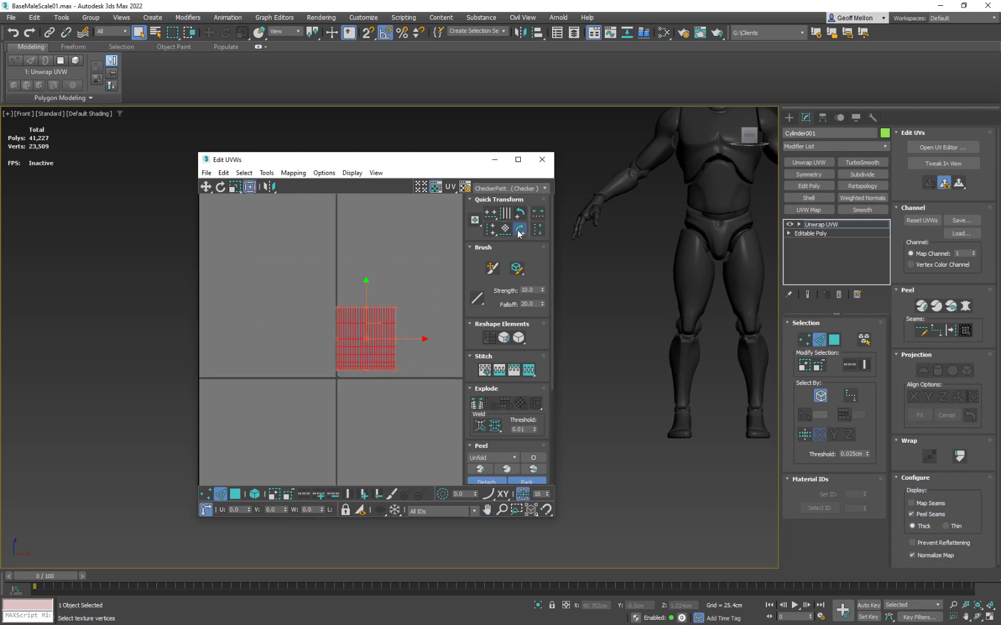
middle_drag(348, 257, 362, 253)
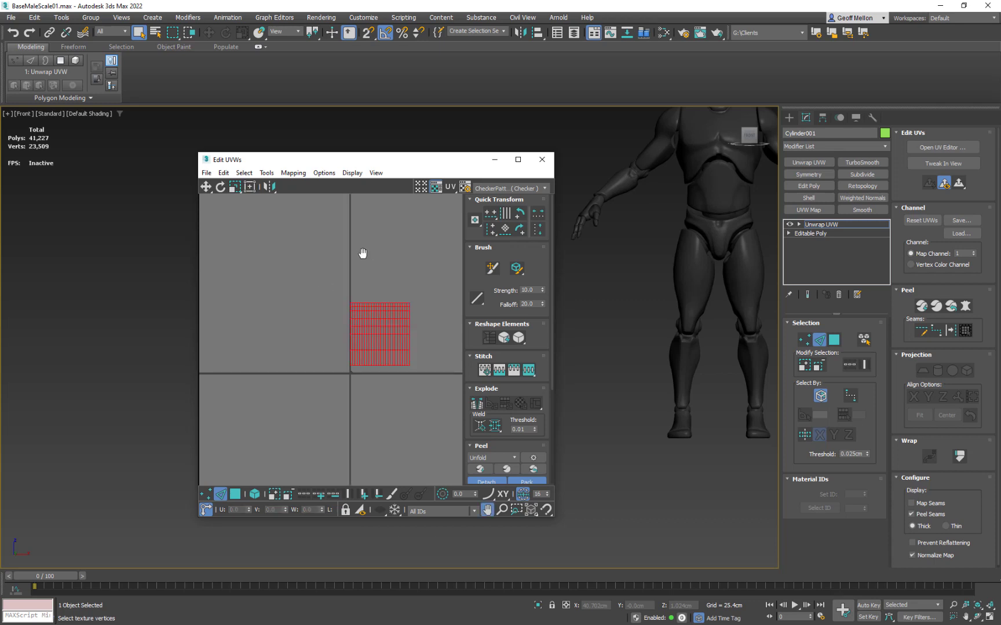
right_click(296, 236)
click(264, 158)
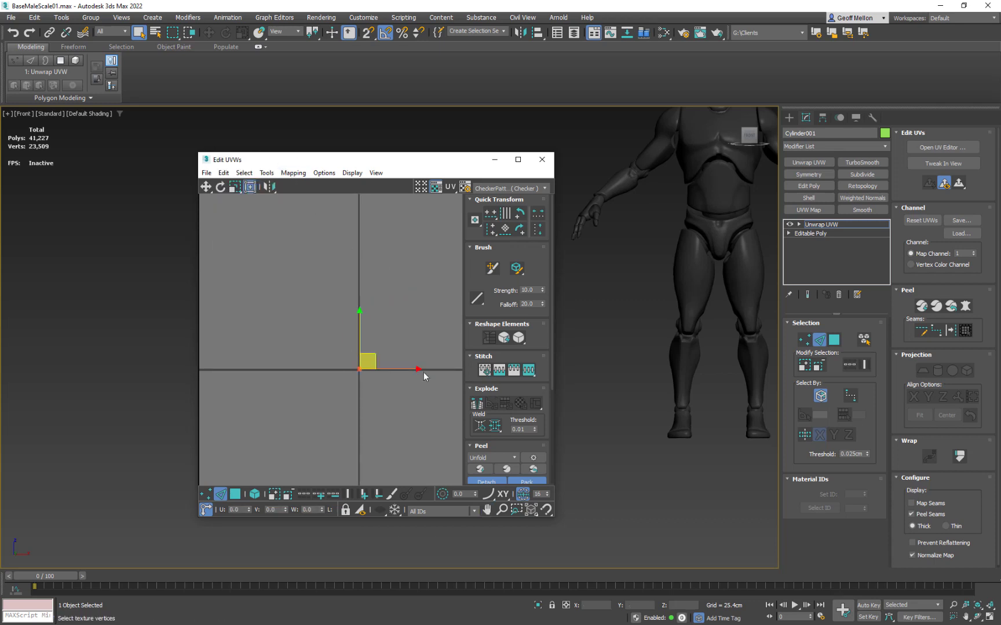
scroll(350, 353, up, 6)
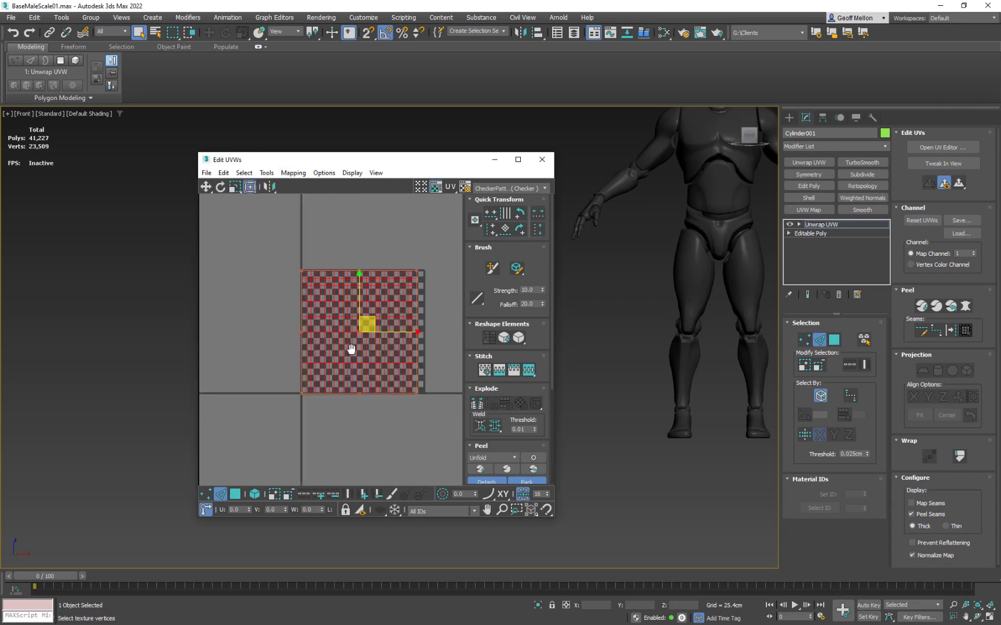
scroll(388, 344, up, 1)
middle_drag(388, 345, 373, 329)
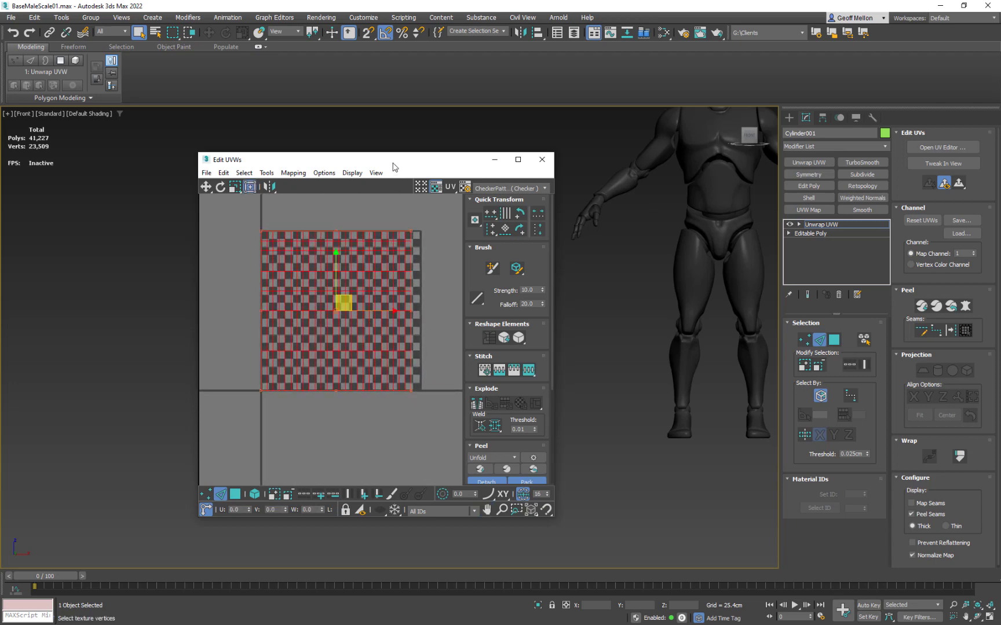
- Stretch the UV shell horizontally until it spans the full width of the 0-1 texture tile
drag(396, 166, 646, 158)
middle_drag(421, 274, 353, 266)
scroll(327, 287, up, 5)
scroll(353, 266, down, 3)
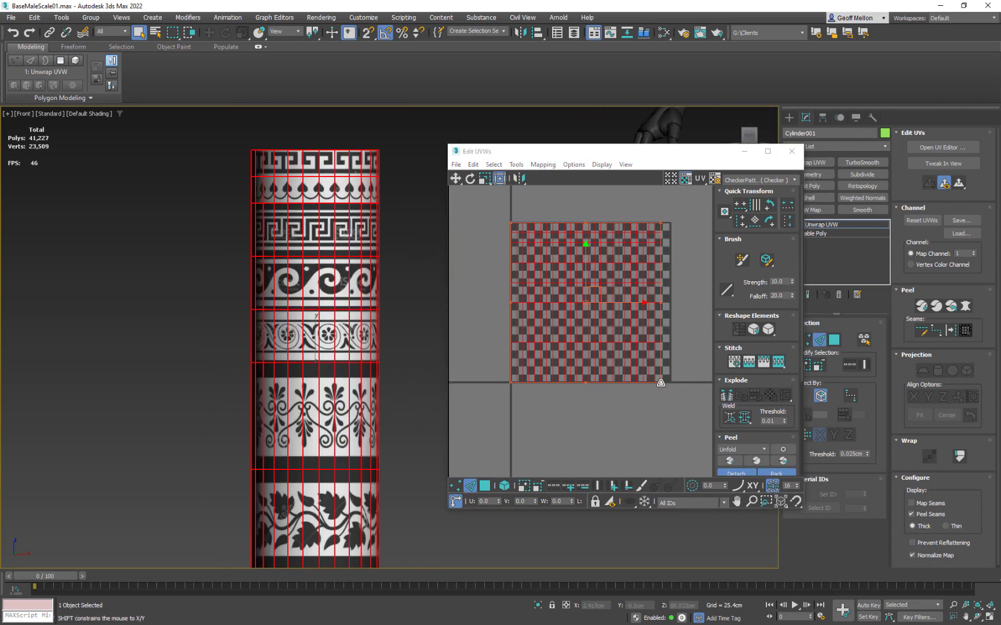
drag(662, 383, 670, 382)
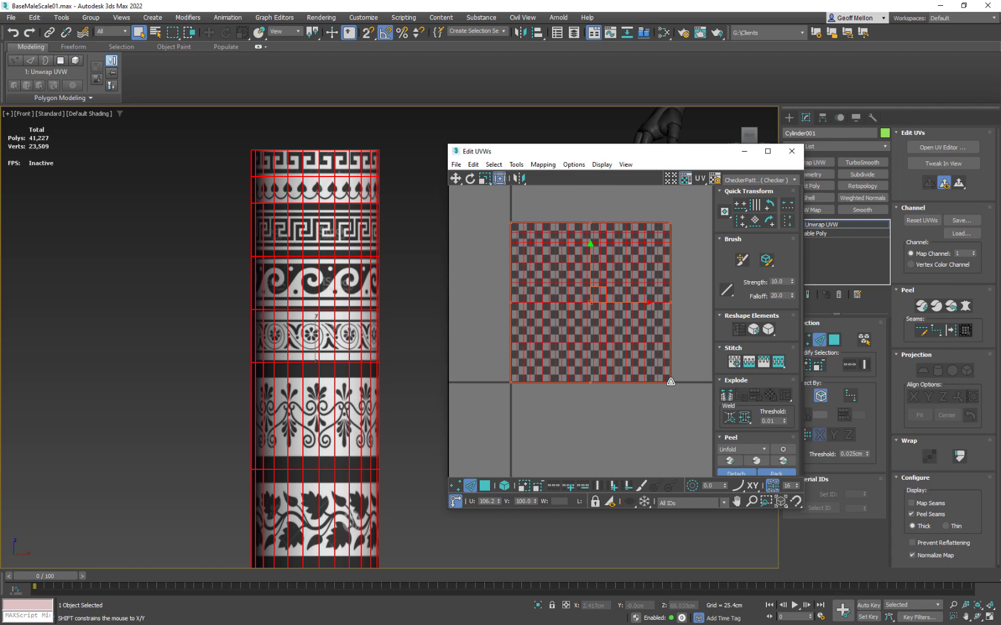
- Examine how closely the UV shell's lower-right corner meets the tile boundary
scroll(550, 368, up, 10)
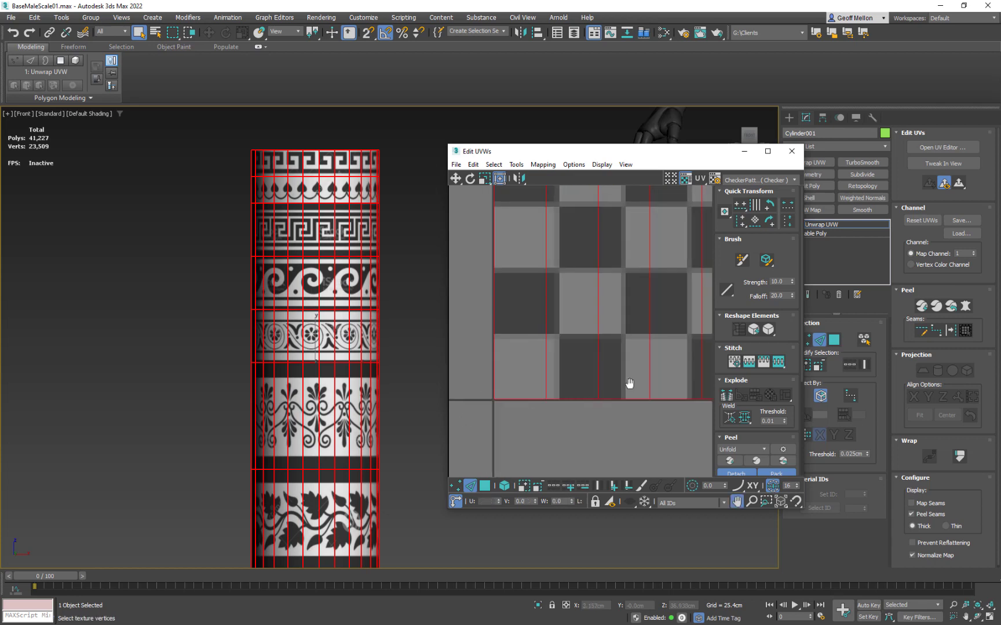
middle_drag(630, 384, 521, 371)
mouse_move(623, 384)
middle_down()
mouse_move(489, 375)
mouse_move(583, 376)
mouse_move(550, 376)
middle_up()
middle_drag(558, 383, 505, 382)
middle_drag(671, 387, 591, 389)
scroll(543, 367, up, 5)
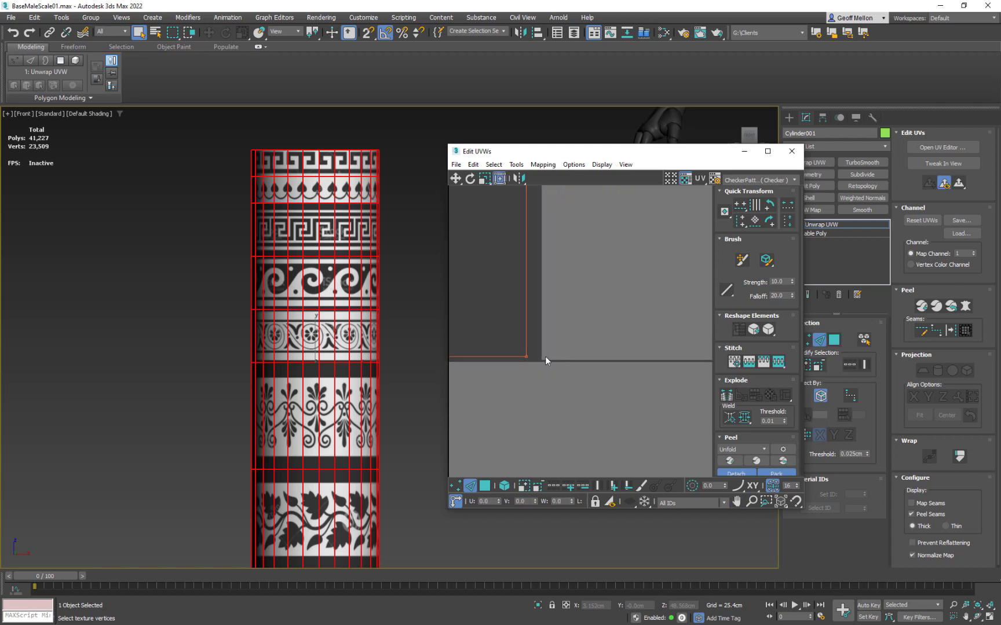
scroll(555, 356, down, 5)
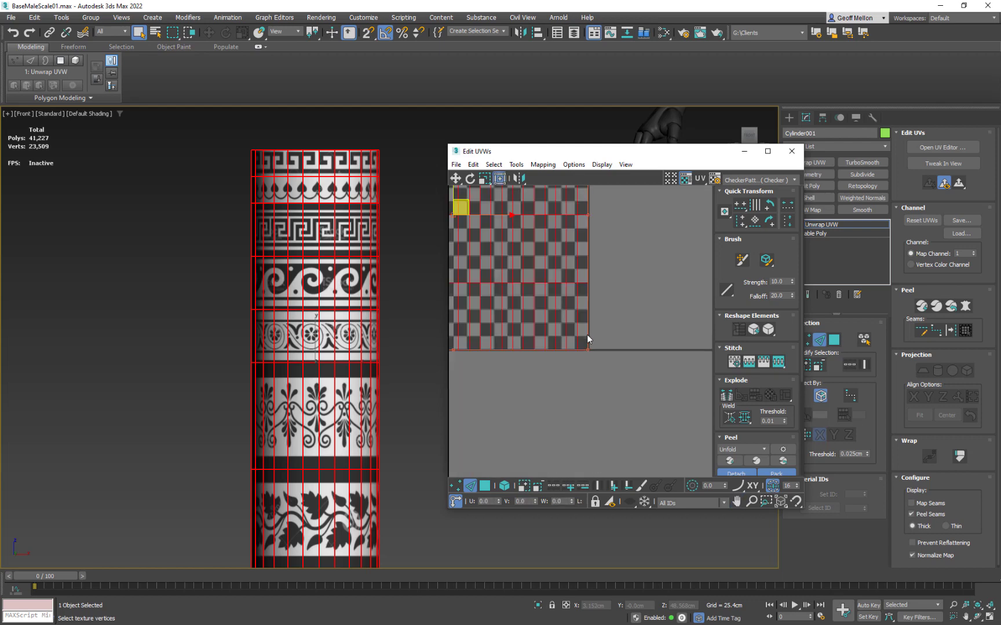
- Close the UV editor and convert the cylinder to an Editable Poly to bake in the unwrap
alt+middle_drag(445, 333, 409, 312)
click(791, 151)
right_click(596, 299)
mouse_move(637, 415)
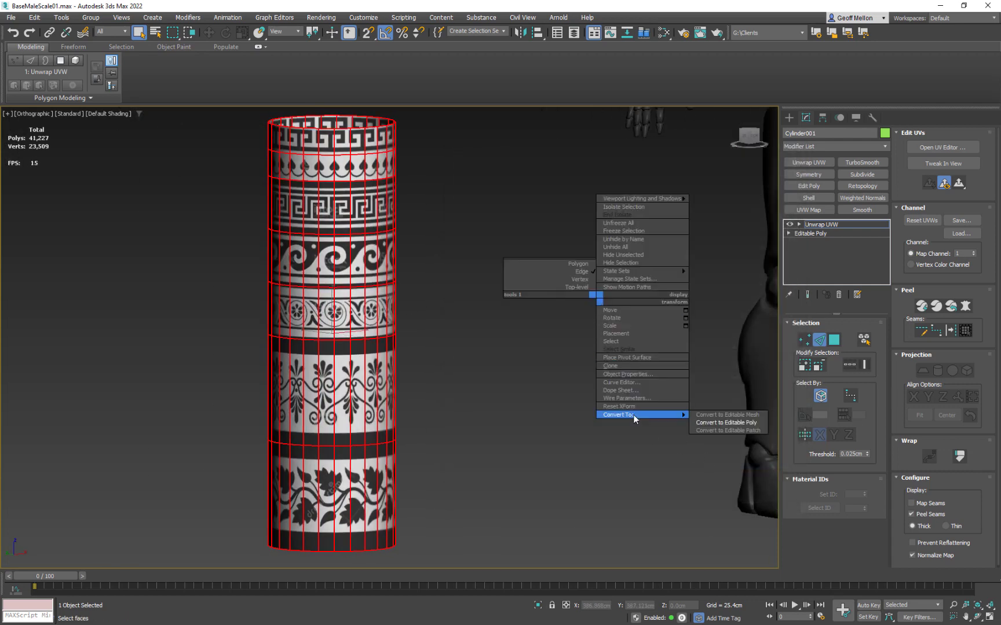
click(715, 423)
- Export the cylinder as Cyl1.fbx in the Week 3 folder, replacing the existing file
scroll(472, 307, down, 5)
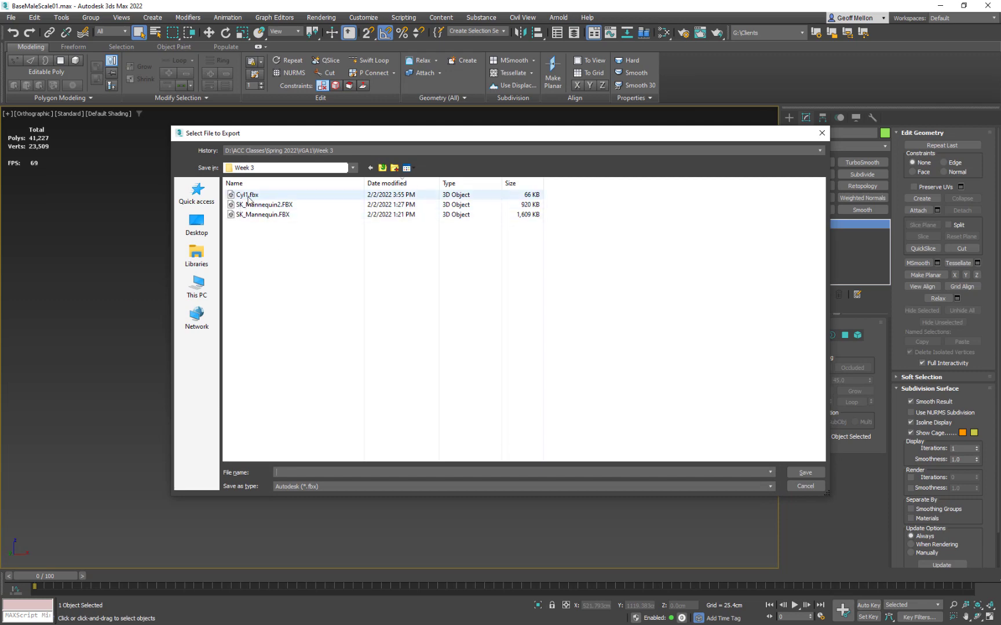
click(248, 195)
click(805, 473)
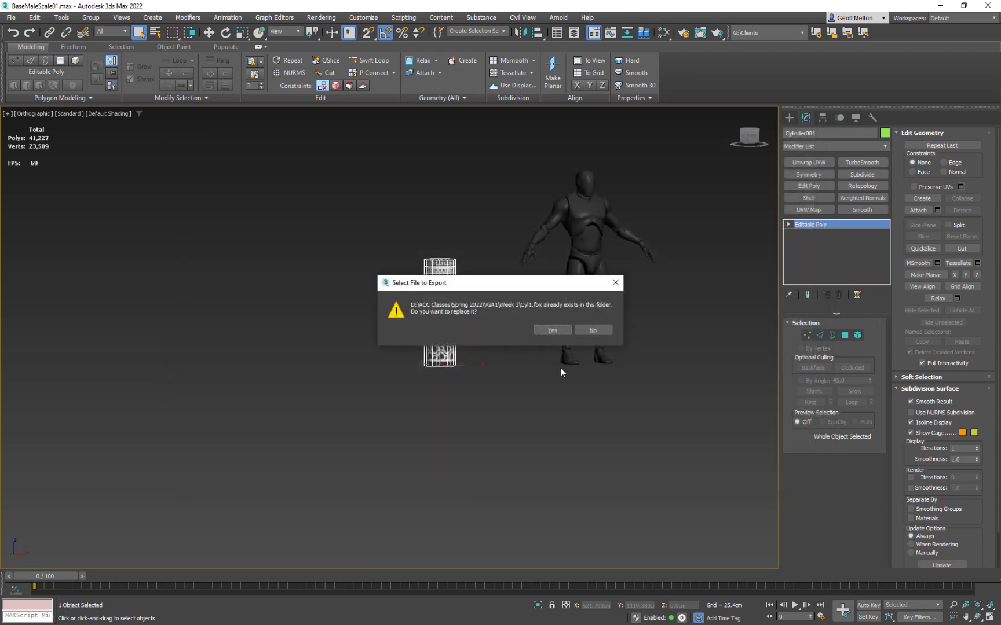
click(541, 329)
click(515, 434)
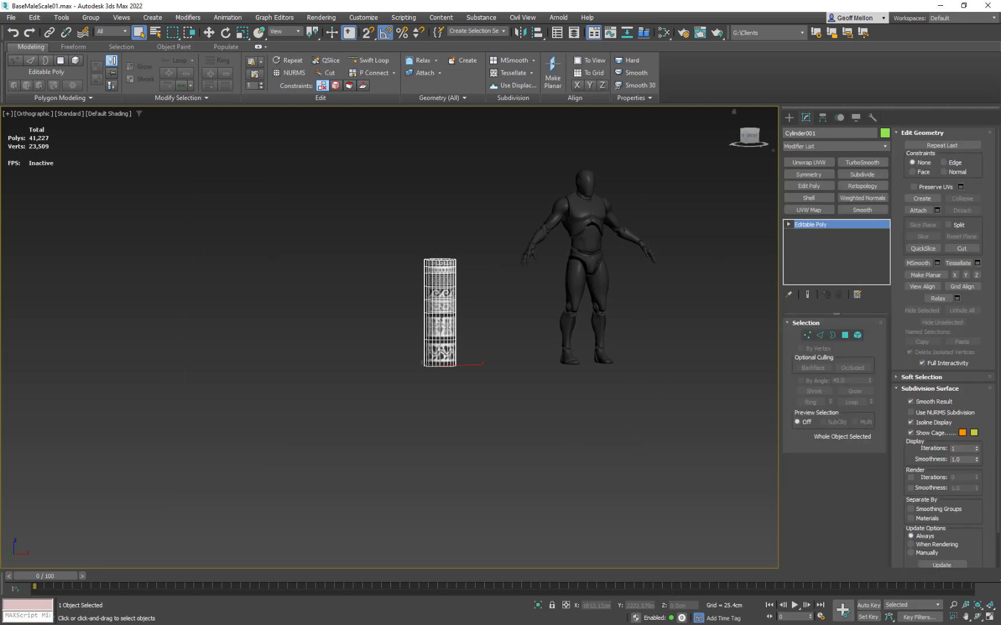
- Switch to ZBrush and import Cyl1.fbx from the Week 3 folder into a PolyMesh3D tool with the offered FBX options
key(alt+Tab)
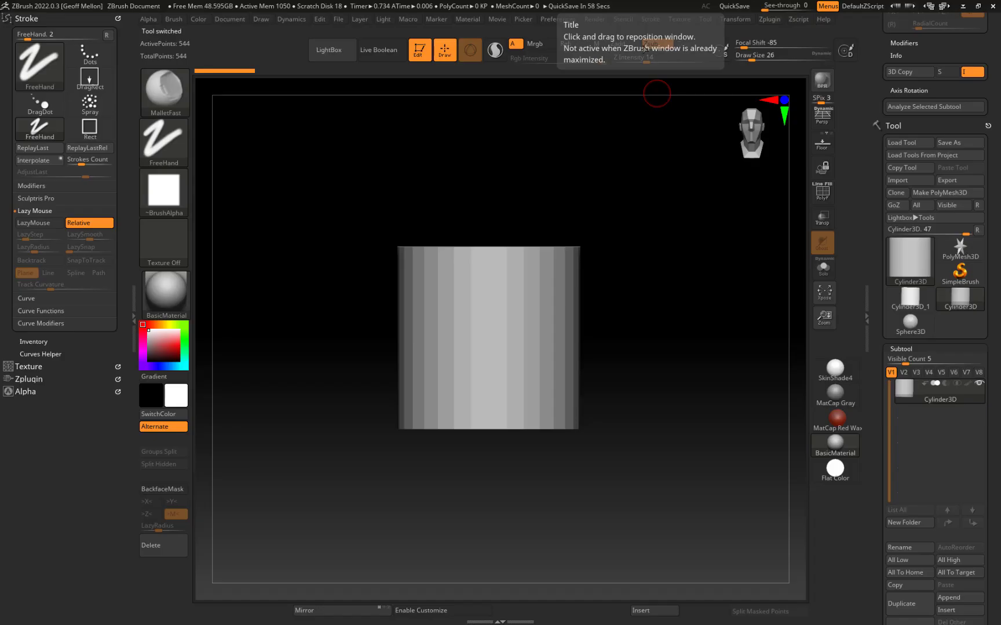
drag(687, 345, 752, 286)
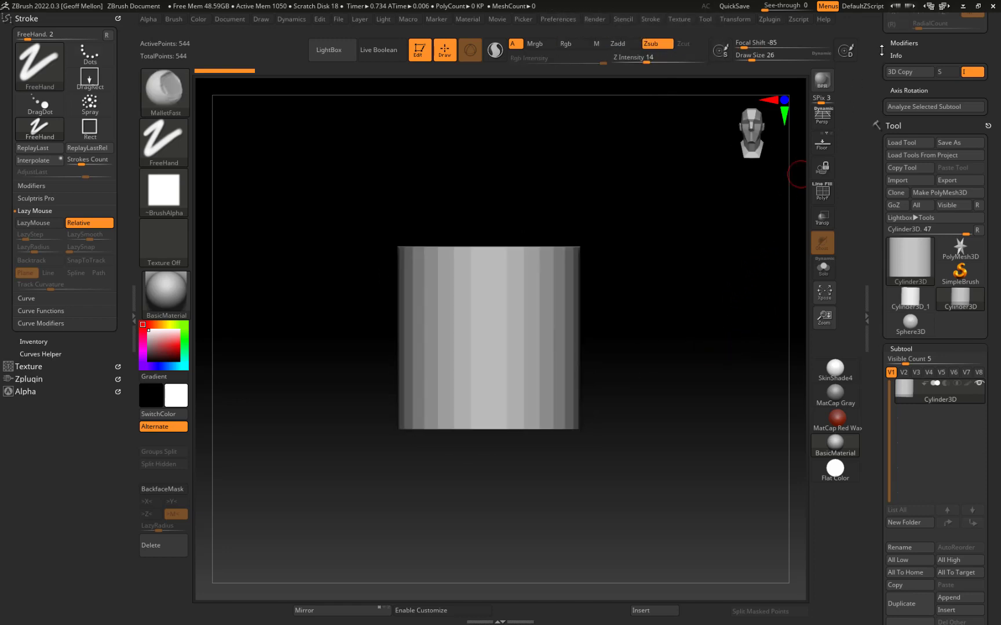
drag(882, 51, 890, 16)
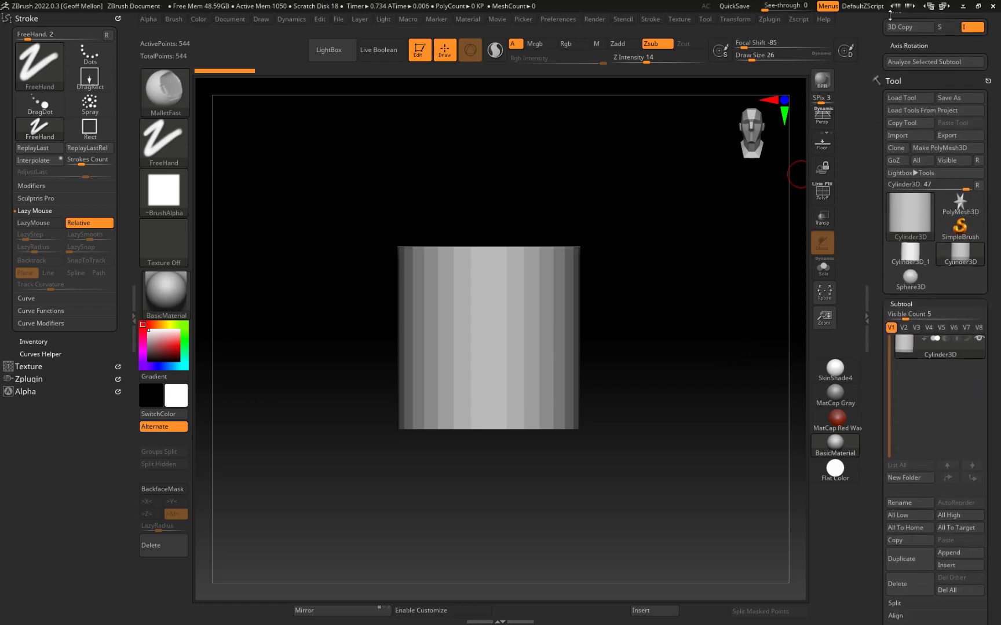
click(907, 135)
right_click(592, 292)
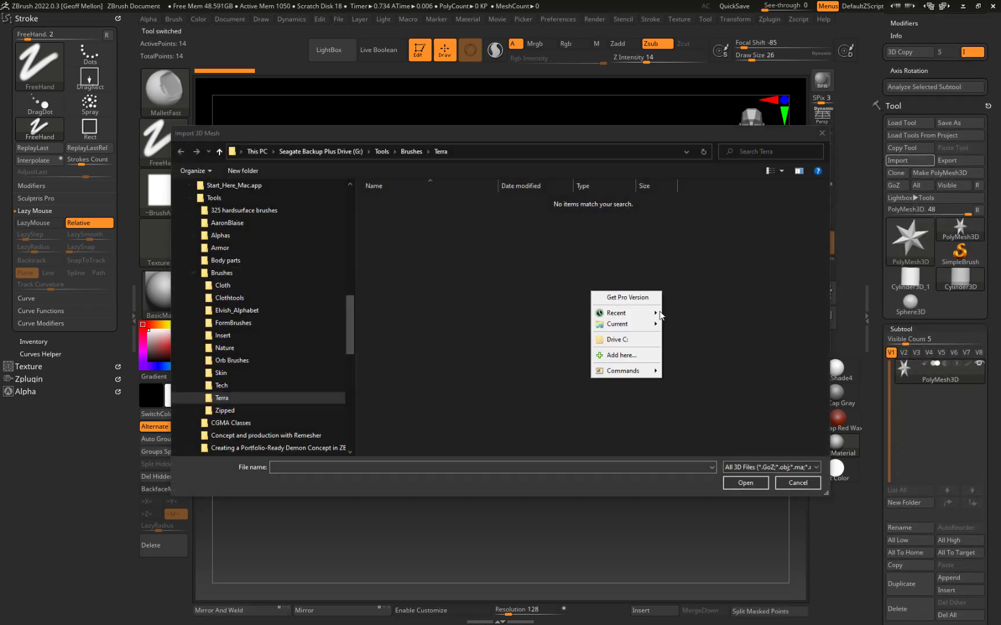
mouse_move(660, 314)
click(713, 358)
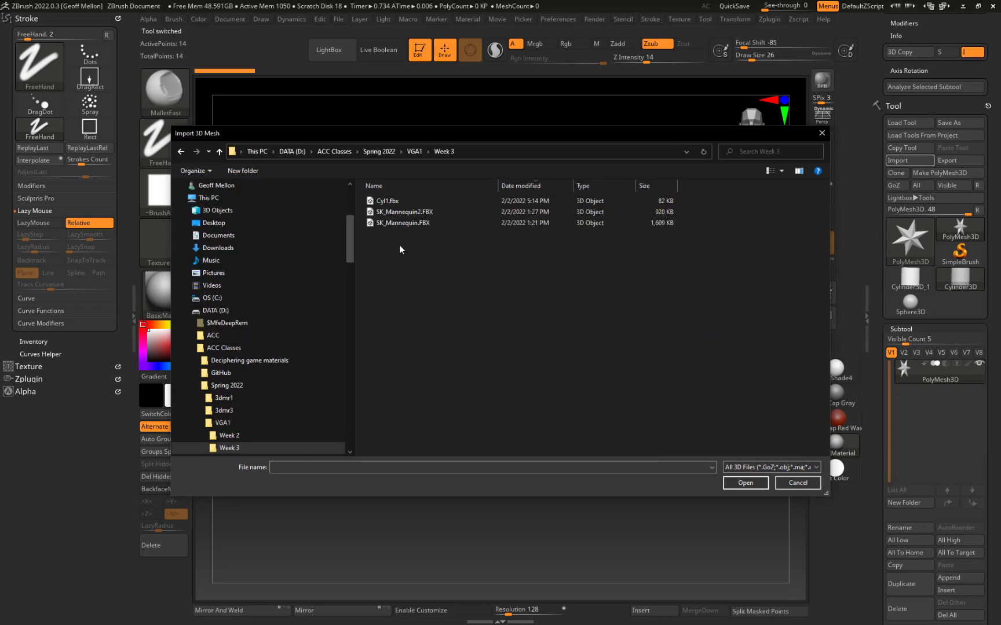
click(373, 200)
click(740, 485)
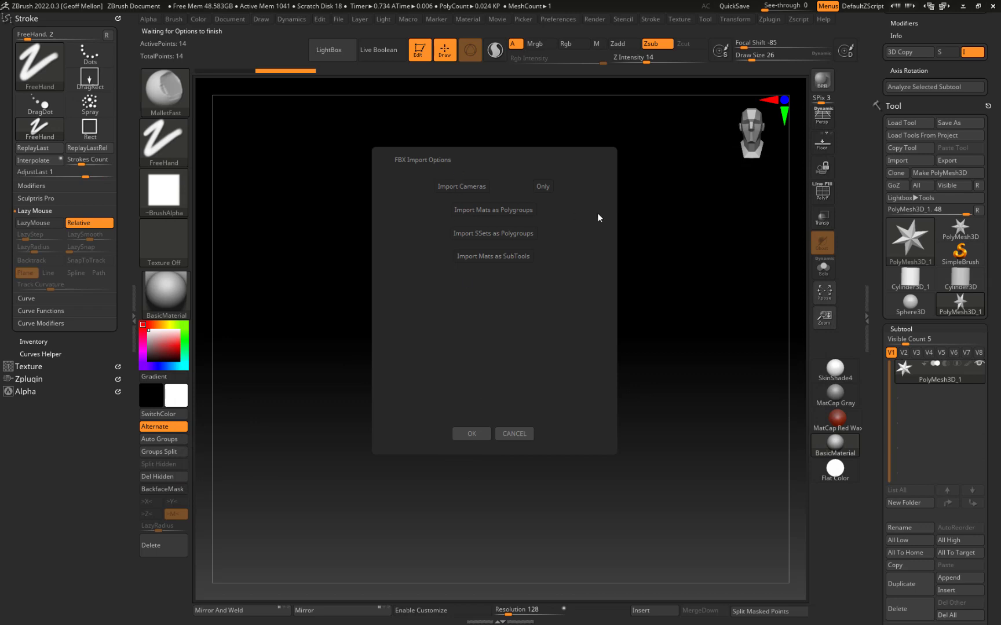
click(485, 436)
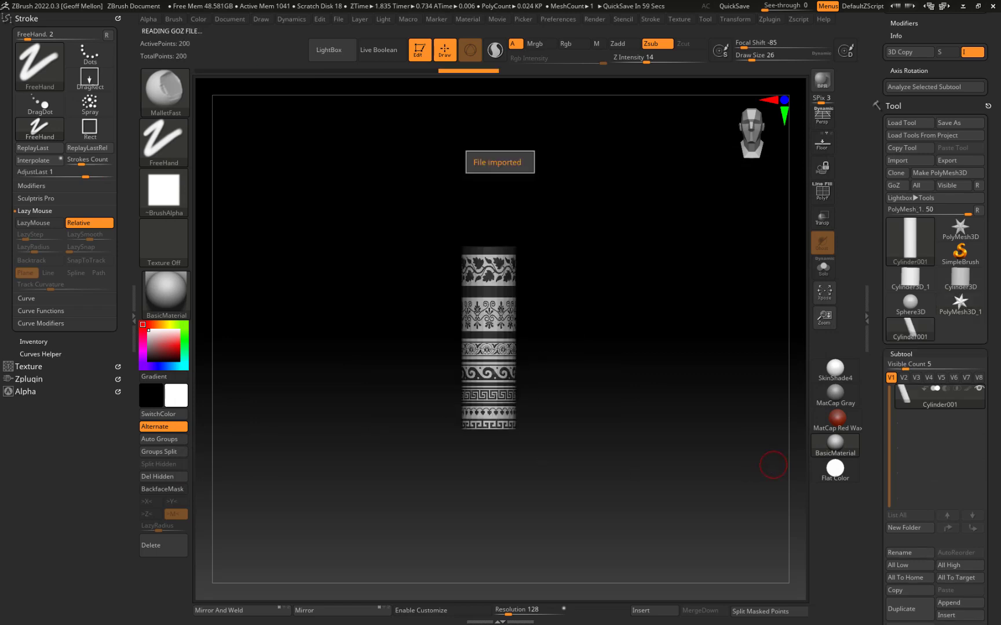
- Enlarge the imported cylinder in the view and turn on PolyFrame to show its edges
drag(558, 351, 654, 282)
key(shift)
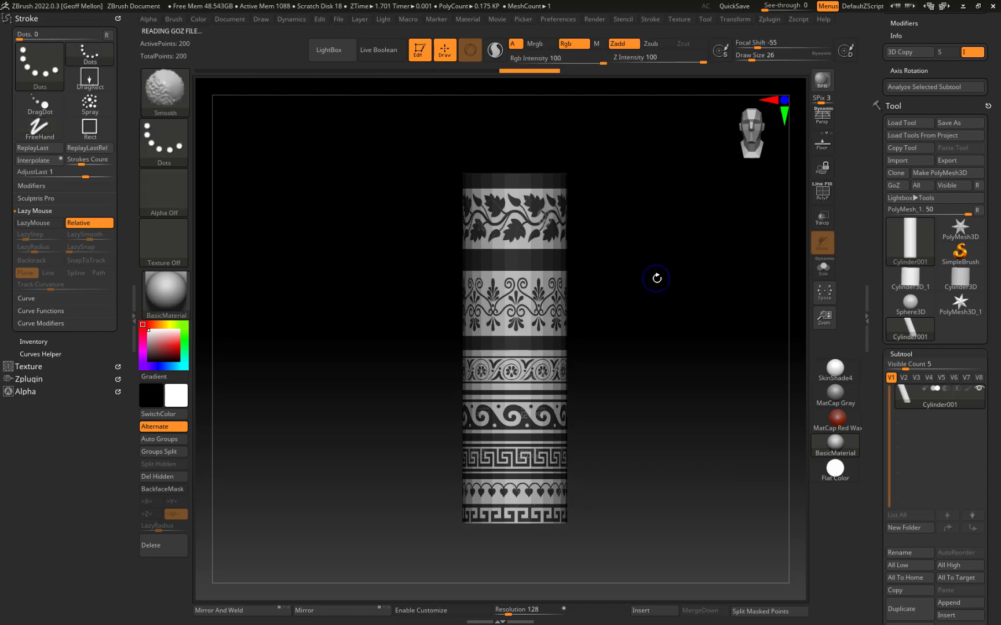
key(shift+f)
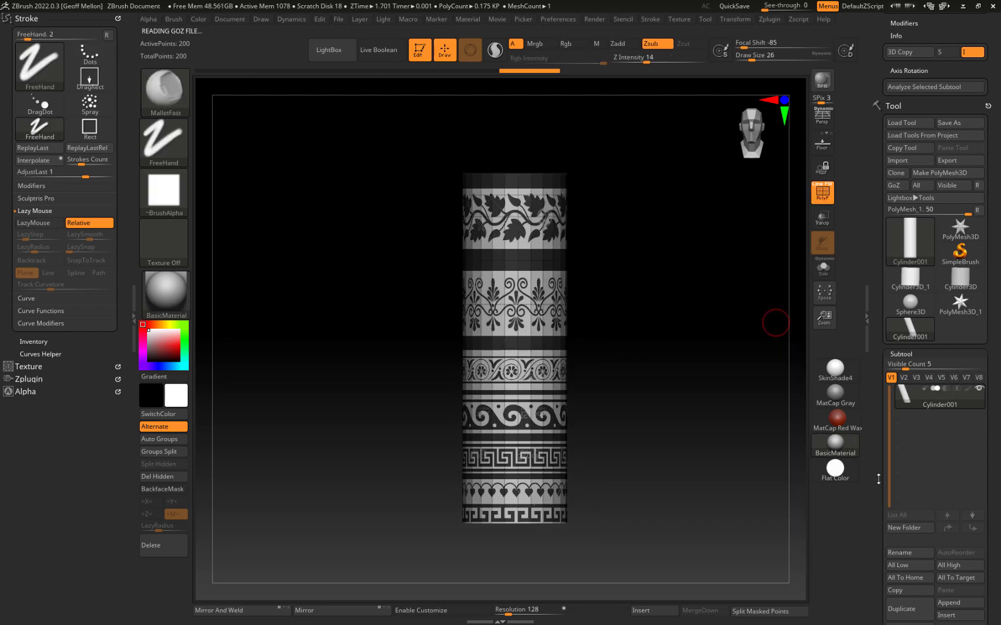
- Turn the Vase_Pattern texture map off to inspect the bare mesh and turn it back on
scroll(973, 428, down, 5)
scroll(972, 428, down, 3)
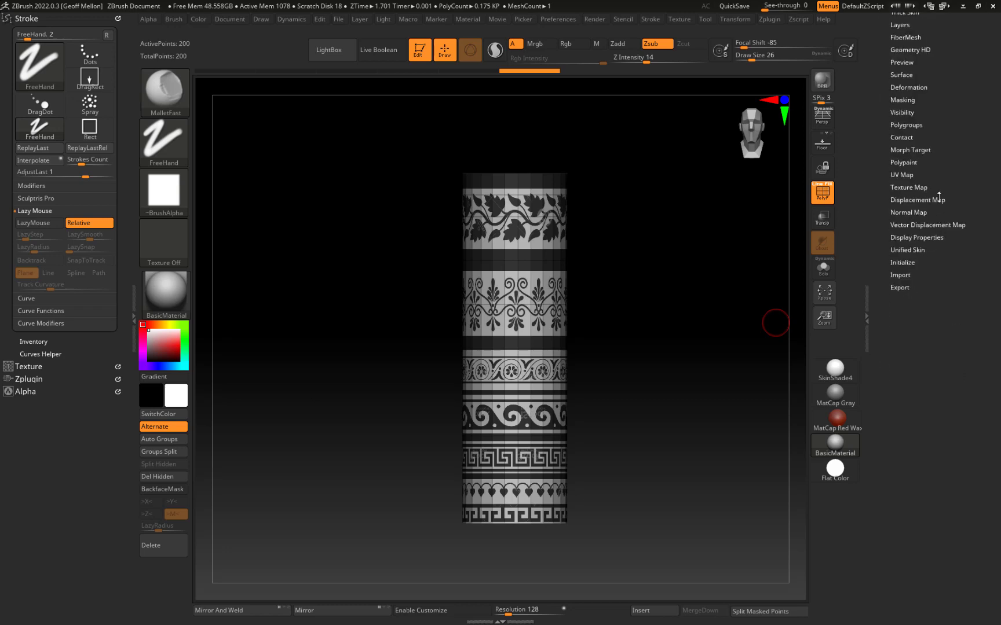
click(920, 188)
click(954, 255)
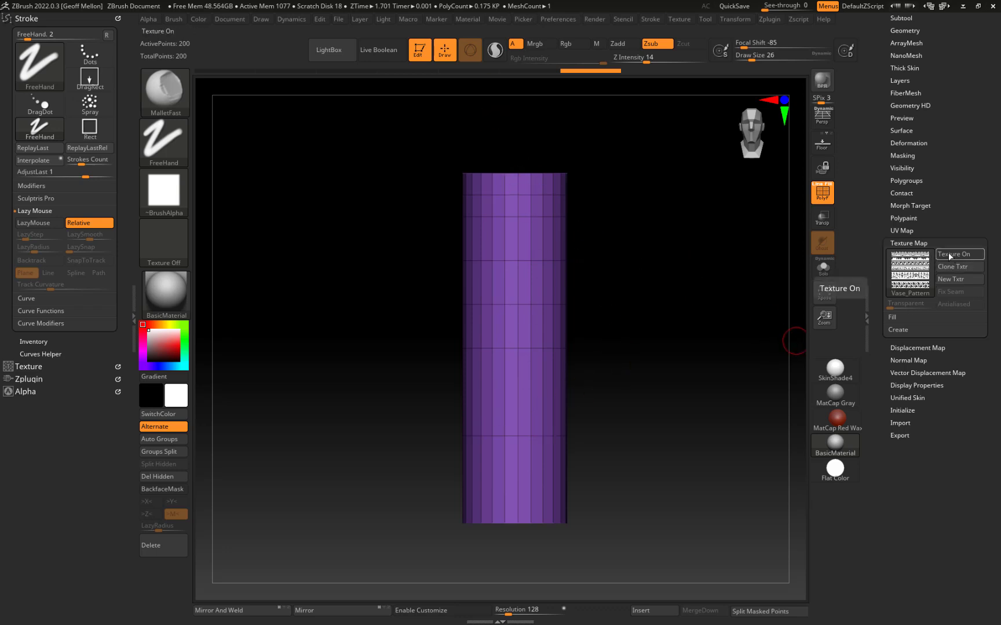
click(949, 255)
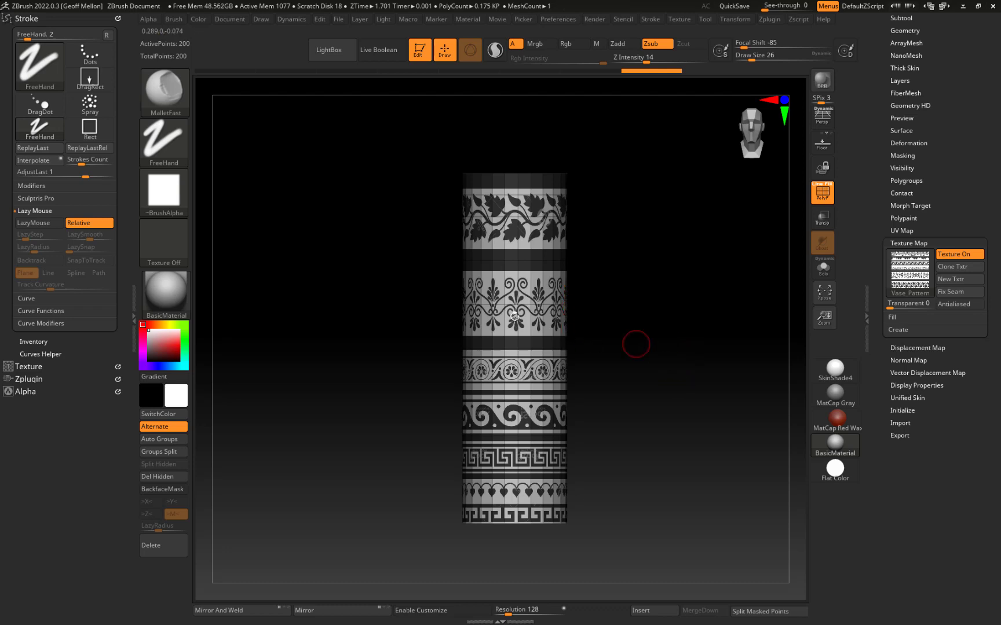
- Dock the Texture palette in the tray above the Stroke palette
click(41, 368)
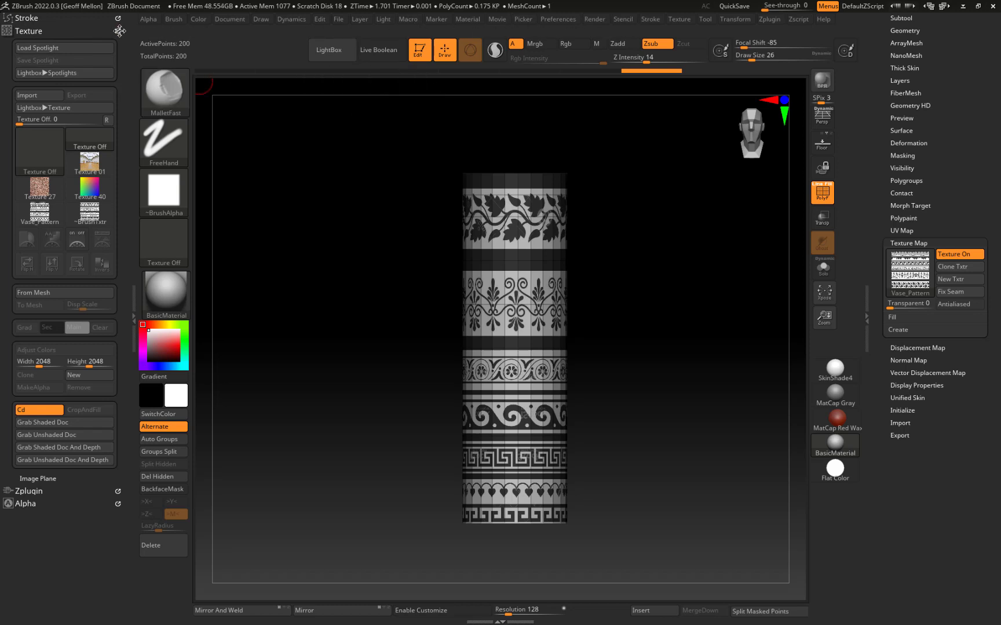
drag(119, 31, 530, 74)
click(677, 20)
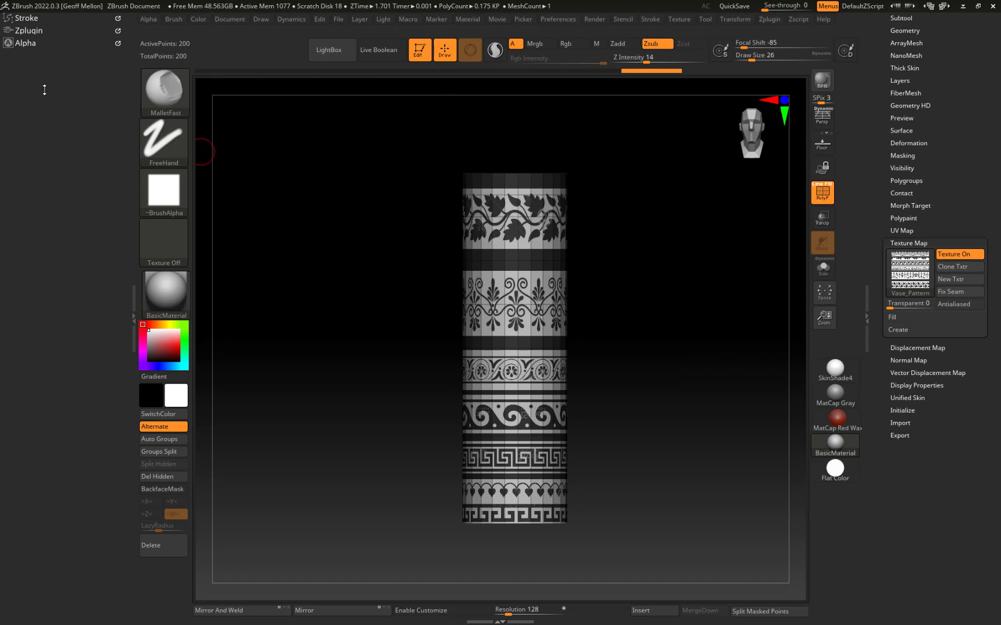
click(679, 19)
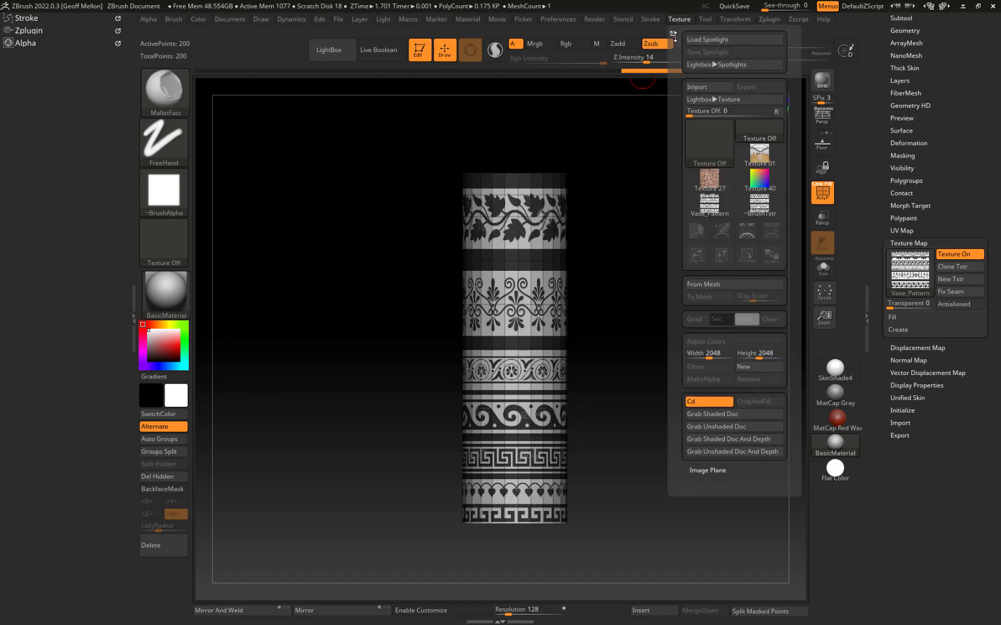
drag(675, 33, 64, 23)
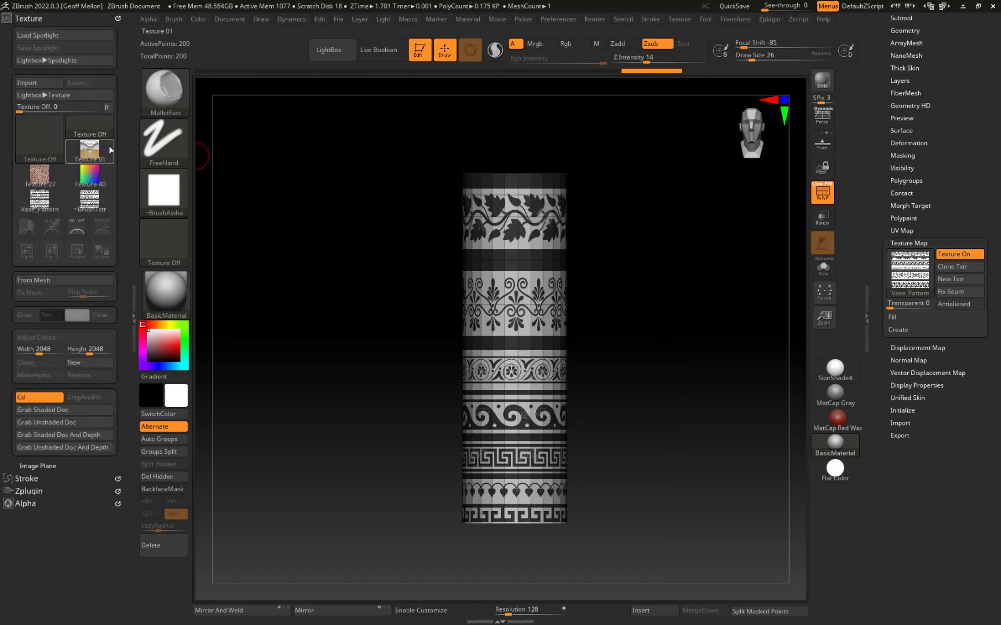
- Try ~BrushTxtr as the cylinder's texture map, restore Vase_Pattern, and clear the active texture
click(91, 201)
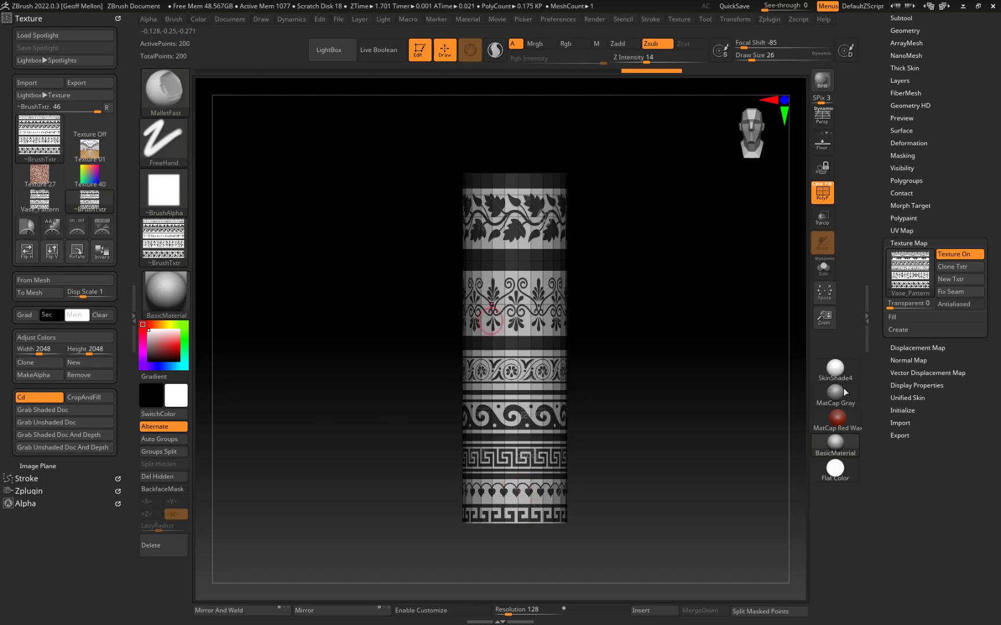
click(910, 271)
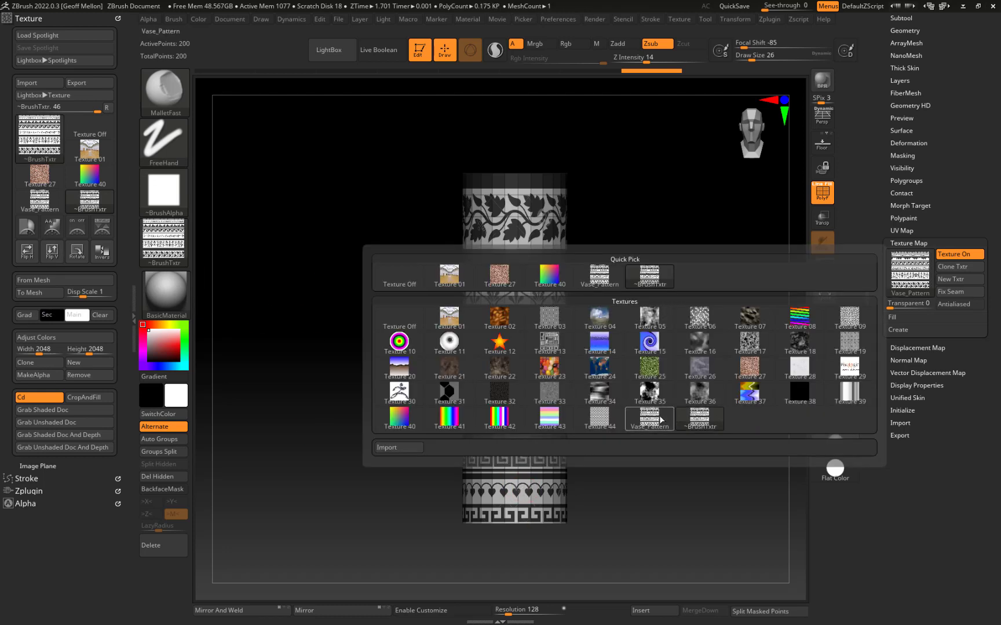
click(690, 422)
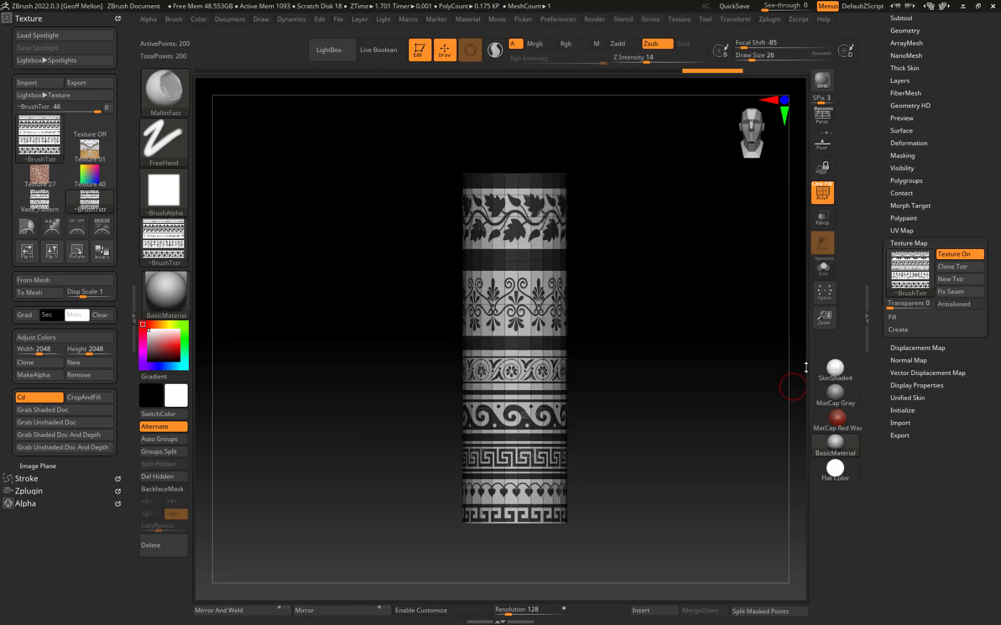
click(910, 271)
click(650, 414)
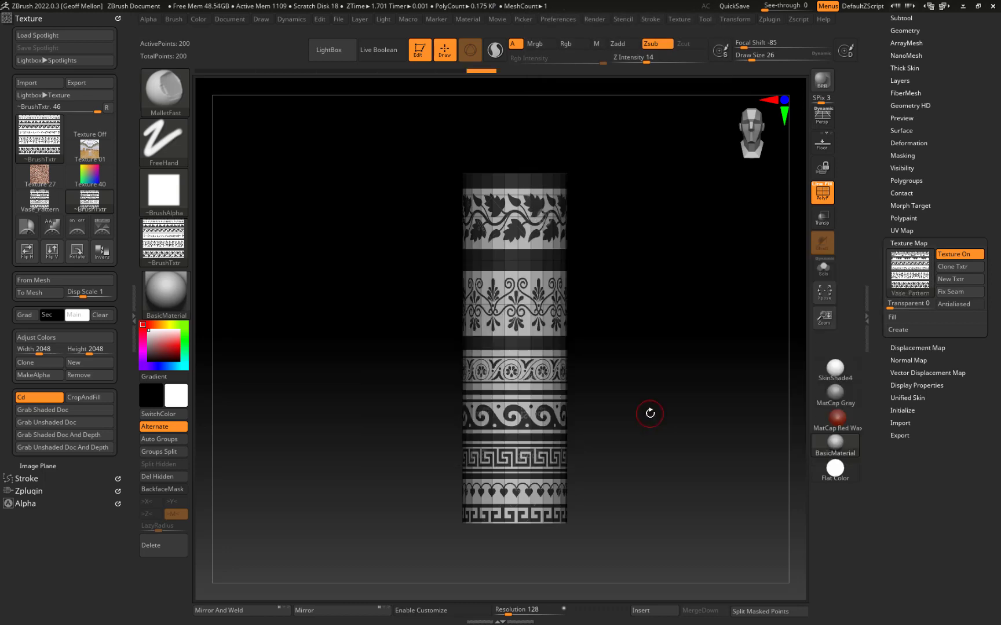
click(40, 139)
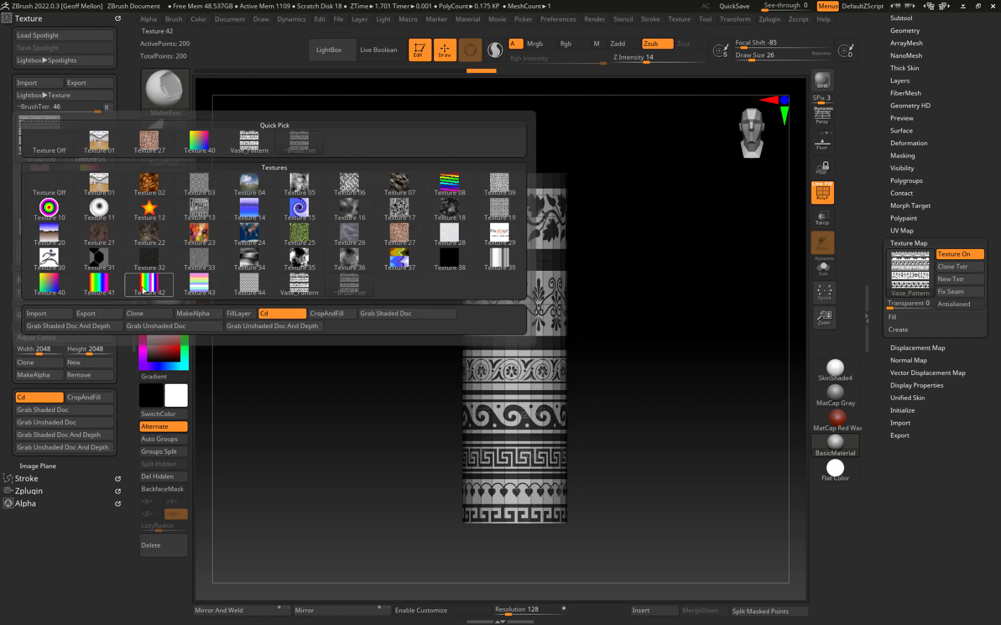
click(168, 241)
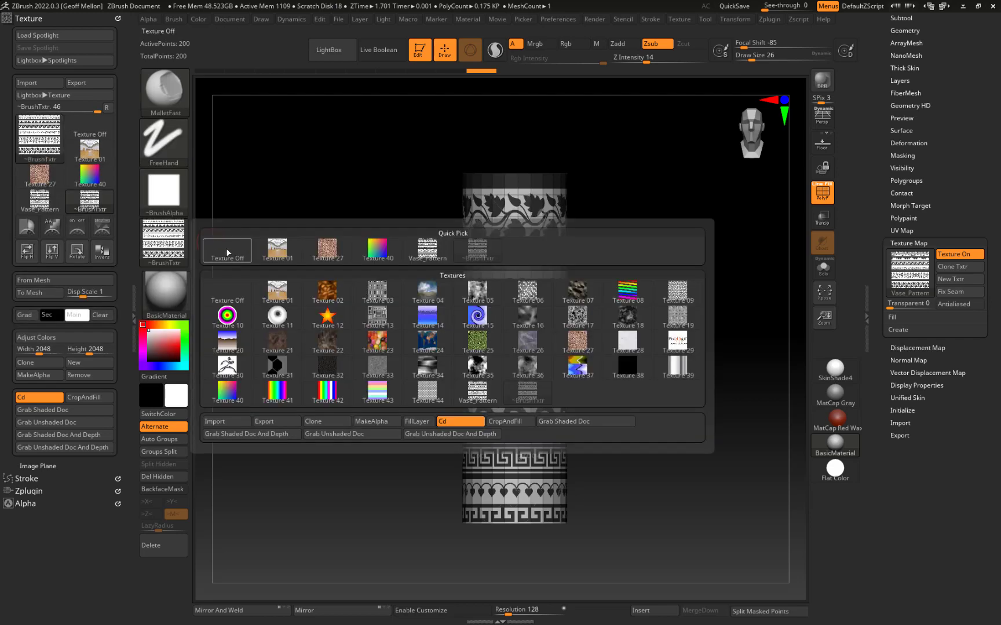
click(227, 252)
- Flip the Vase_Pattern texture vertically and reassign it to the cylinder's texture map
mouse_move(91, 202)
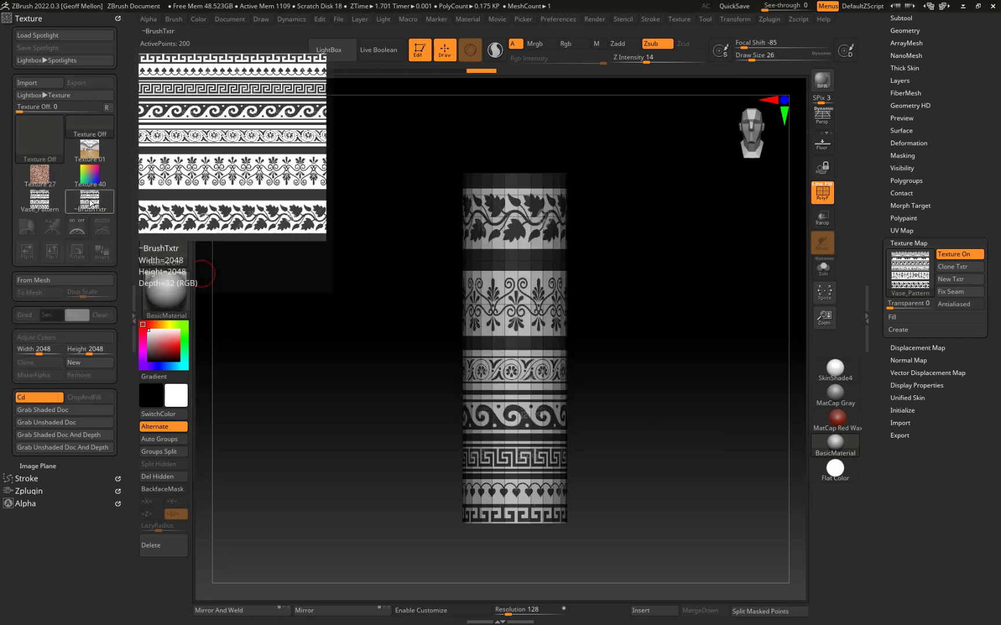
click(56, 200)
click(60, 255)
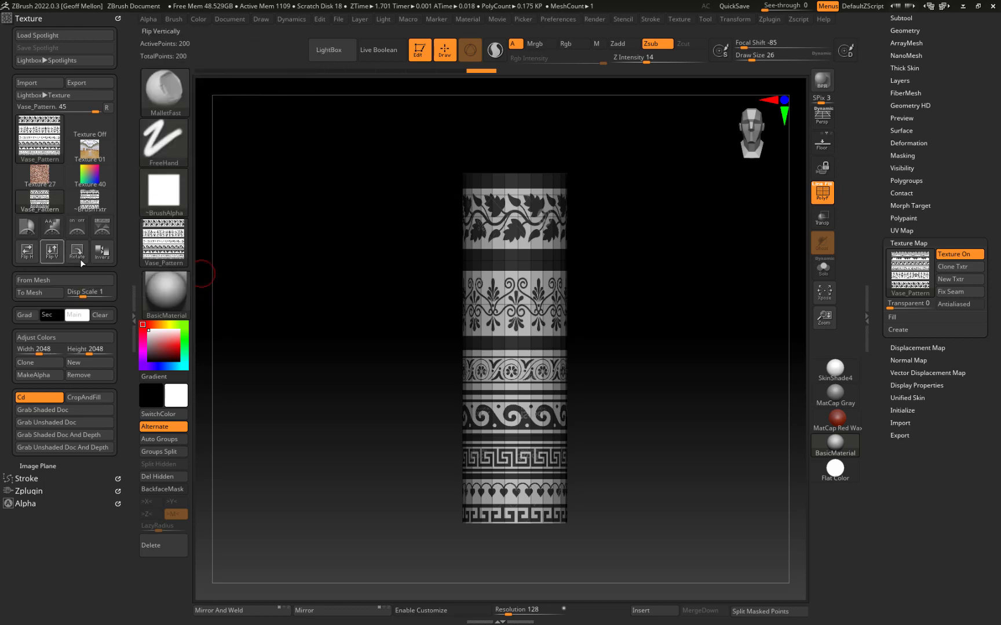
click(910, 270)
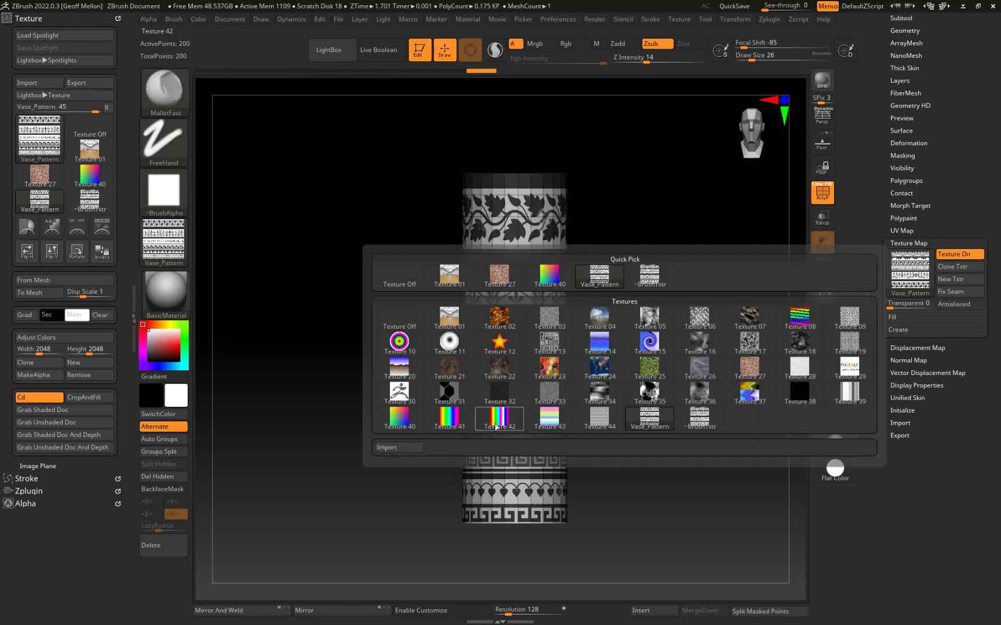
click(707, 424)
click(910, 270)
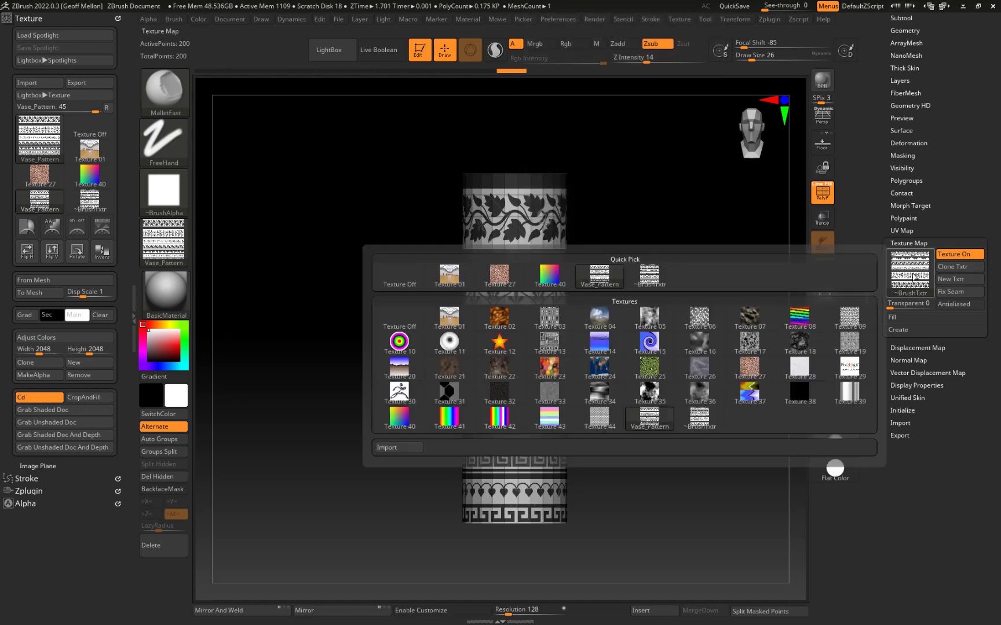
click(910, 270)
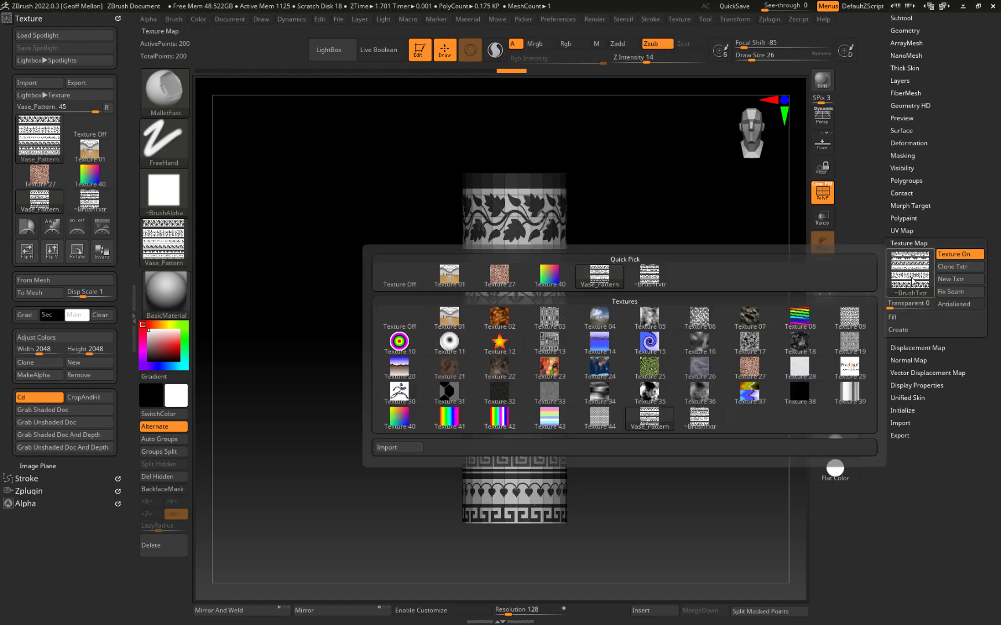
click(655, 417)
drag(655, 417, 680, 313)
mouse_move(699, 384)
mouse_down()
mouse_move(677, 299)
mouse_move(683, 346)
mouse_move(740, 318)
mouse_up()
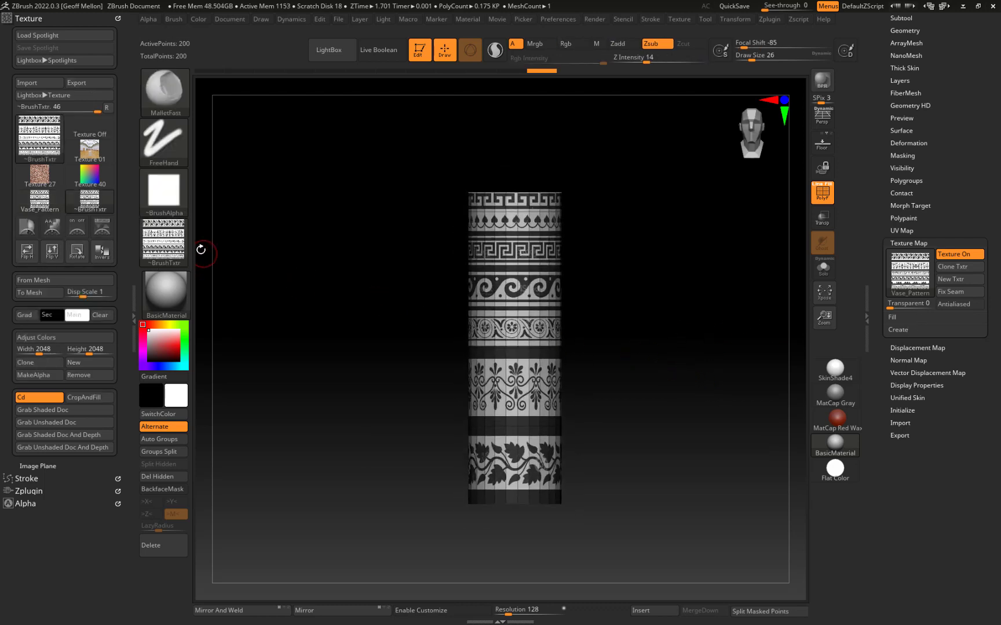
- With the texture map turned off, isolate the cylinder's top band of polygons and assign it its own polygroup, then show the full mesh
alt+drag(390, 255, 357, 248)
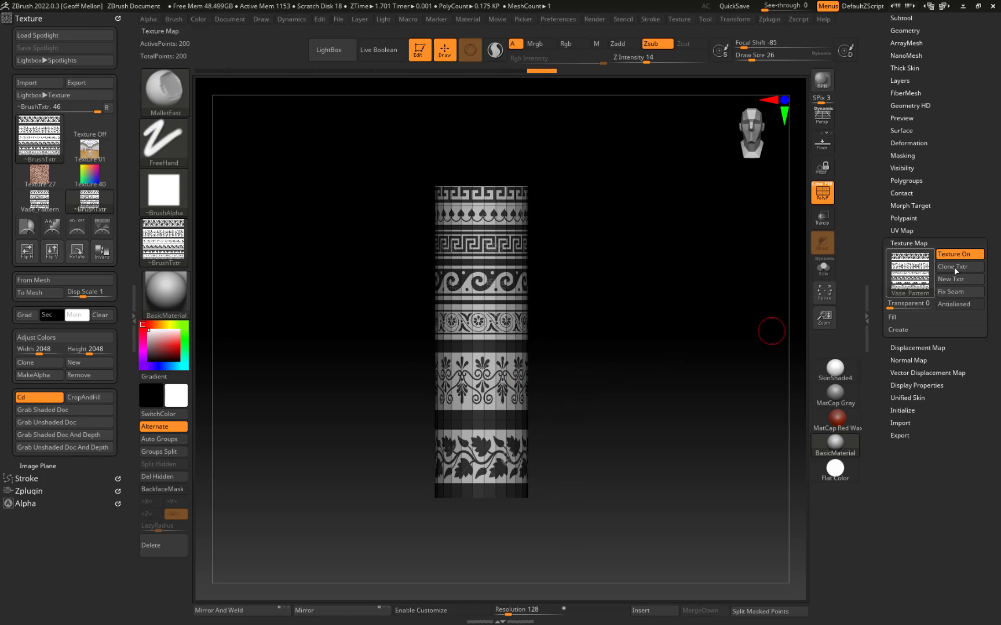
click(975, 256)
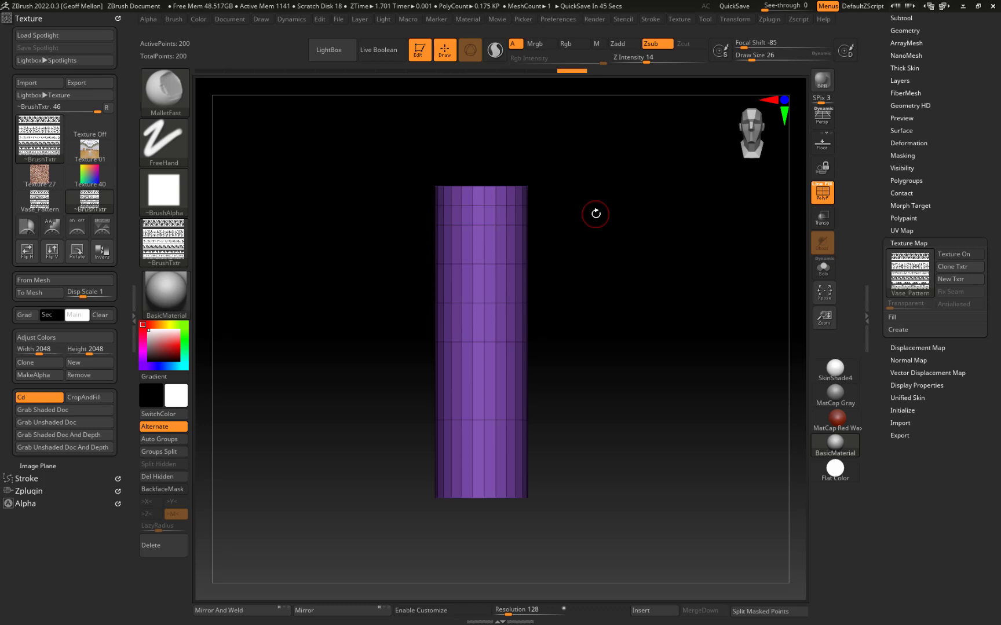
mouse_move(636, 133)
ctrl+shift+mouse_down()
mouse_move(329, 223)
mouse_move(355, 200)
mouse_move(352, 218)
mouse_move(371, 159)
mouse_move(333, 217)
ctrl+shift+mouse_up()
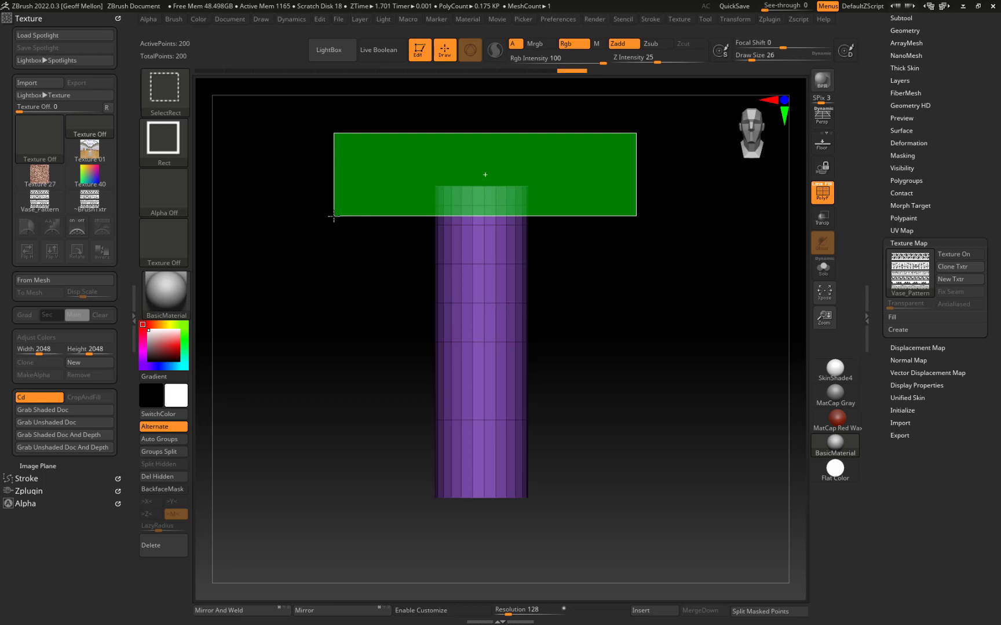
ctrl+shift+drag(334, 217, 333, 217)
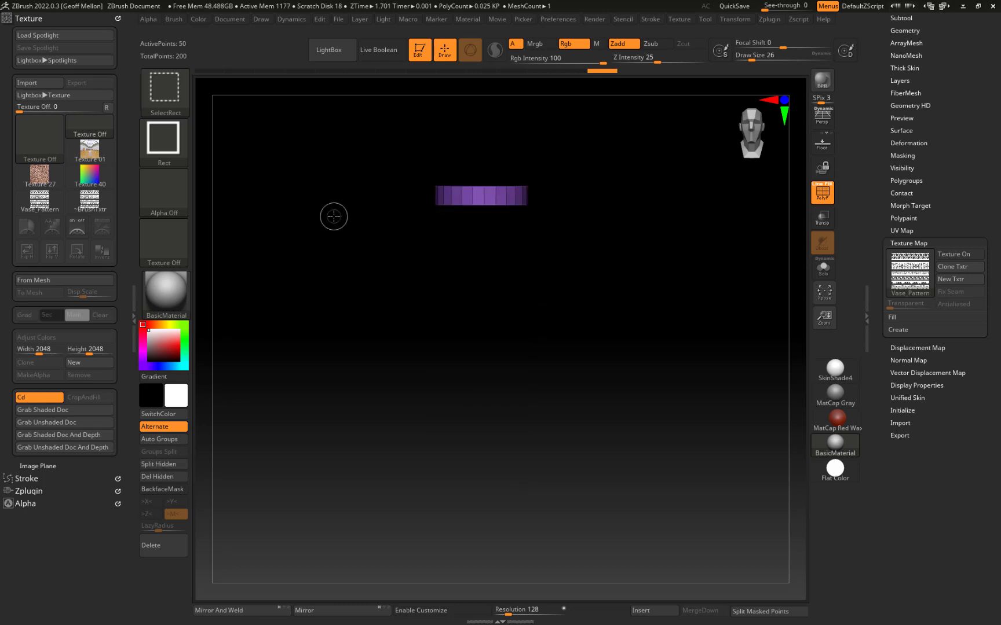
mouse_move(608, 219)
alt+mouse_down()
mouse_move(644, 289)
mouse_move(648, 364)
mouse_move(673, 340)
alt+mouse_up()
key(ctrl+w)
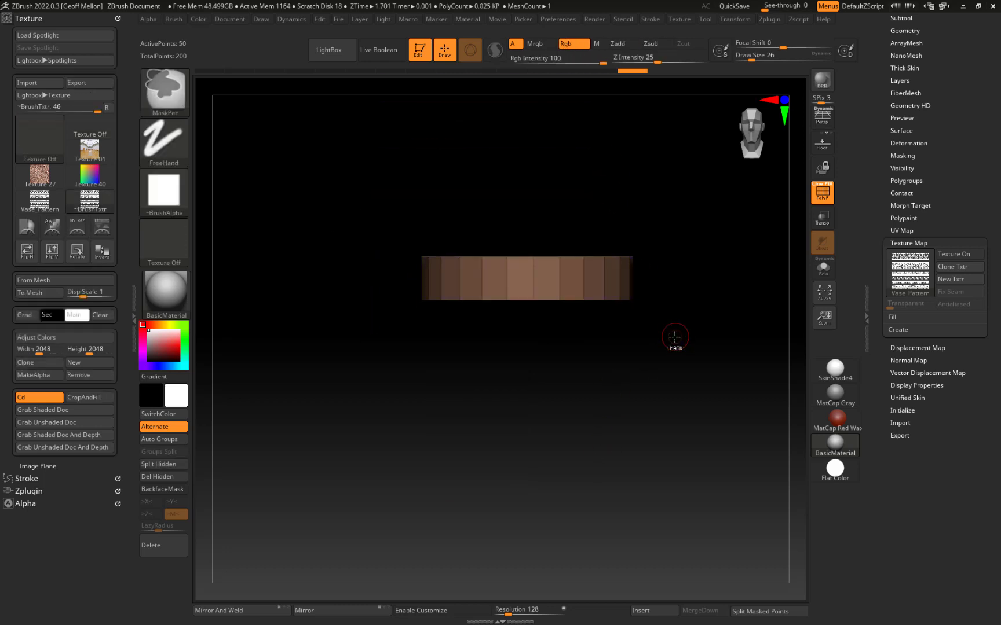
ctrl+shift+click(733, 253)
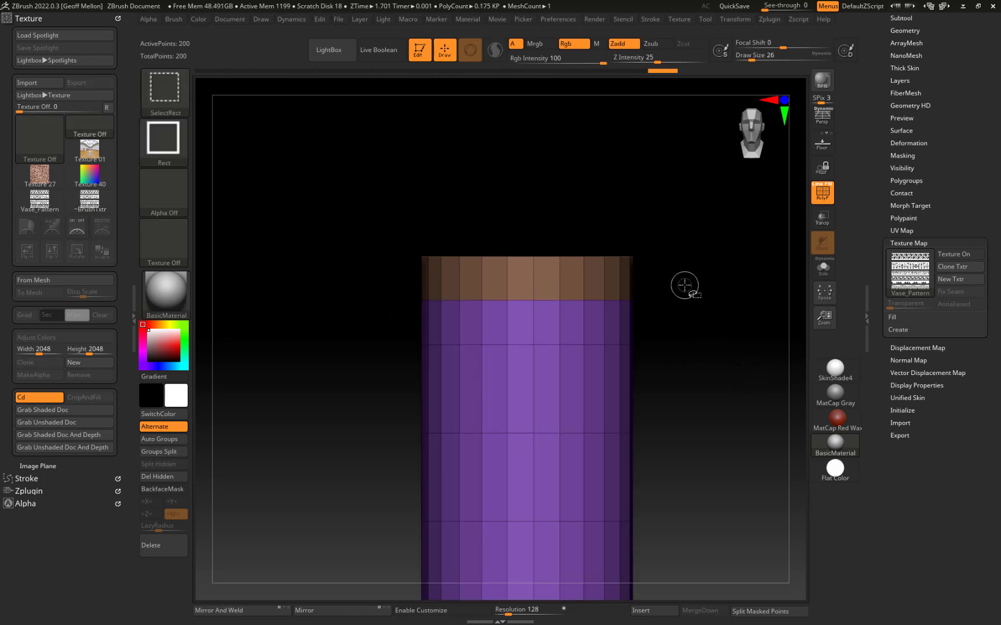
- Isolate the second and third bands from the cylinder's top one at a time and assign each its own polygroup
ctrl+shift+drag(687, 277, 319, 381)
key(ctrl+w)
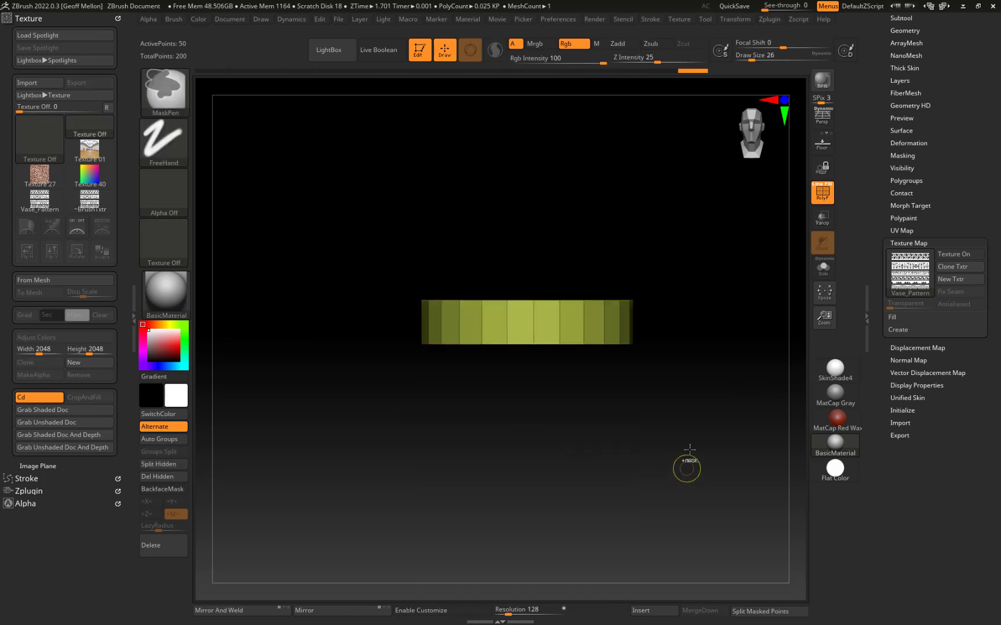
ctrl+shift+click(728, 339)
ctrl+shift+drag(719, 327, 518, 431)
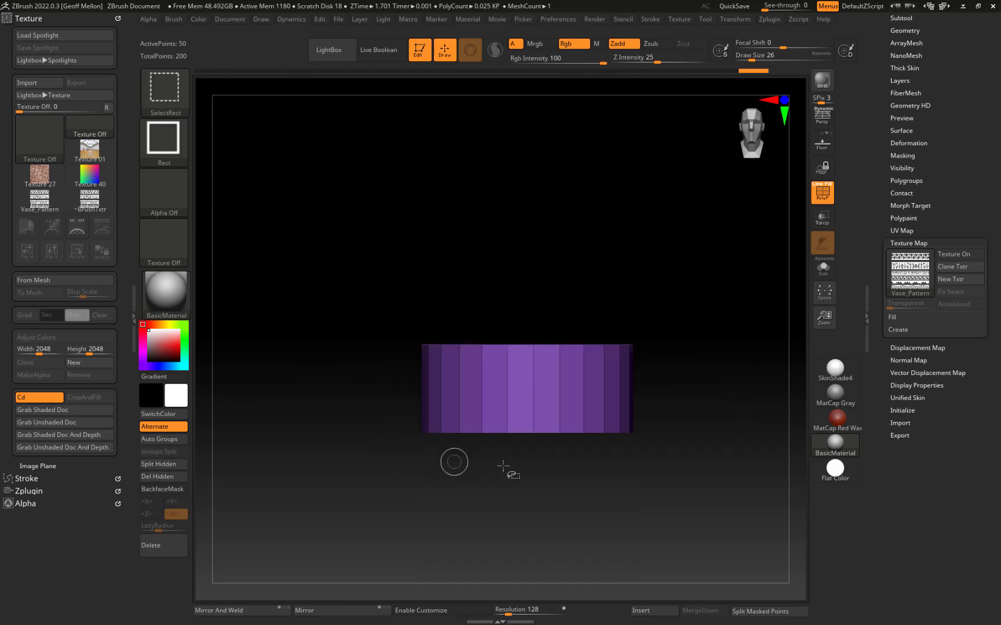
key(ctrl+w)
ctrl+shift+click(749, 351)
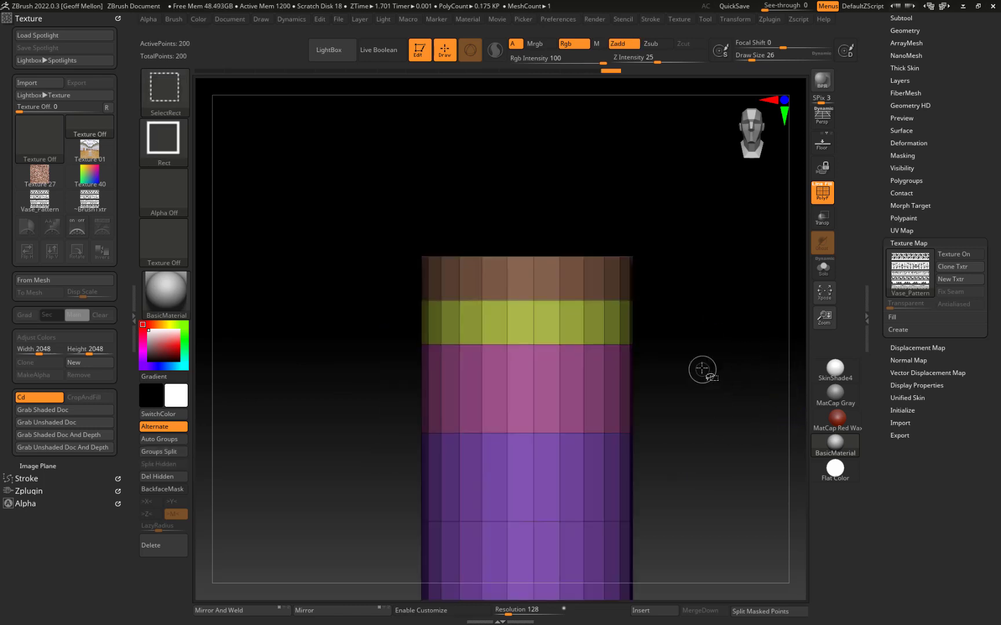
- Isolate the fourth band from the cylinder's top and assign it its own polygroup
ctrl+shift+drag(716, 399, 336, 564)
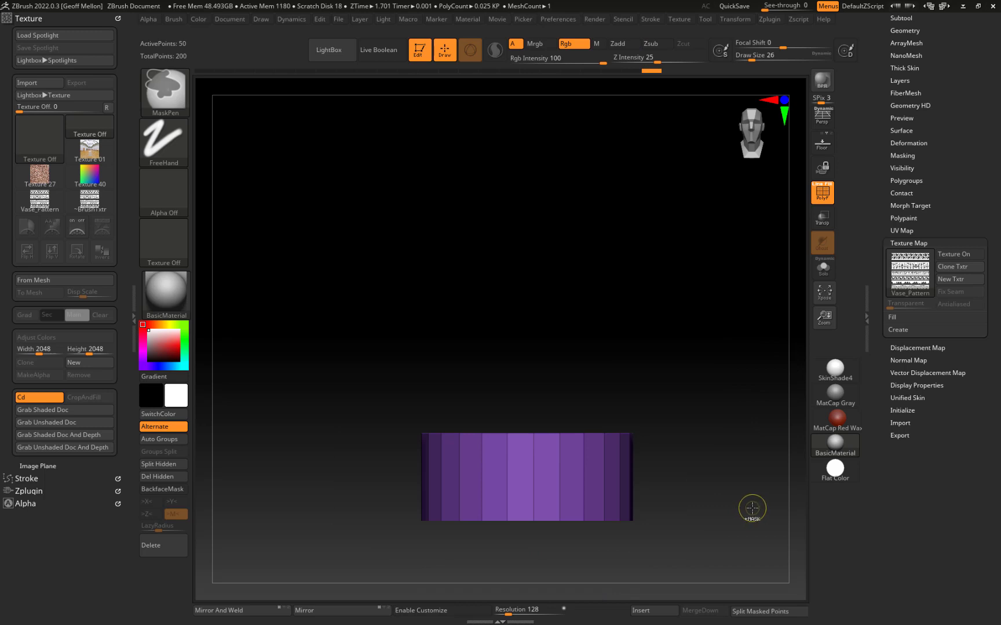
key(ctrl+w)
mouse_move(734, 402)
ctrl+shift+mouse_down()
mouse_move(331, 554)
mouse_move(758, 415)
ctrl+shift+mouse_up()
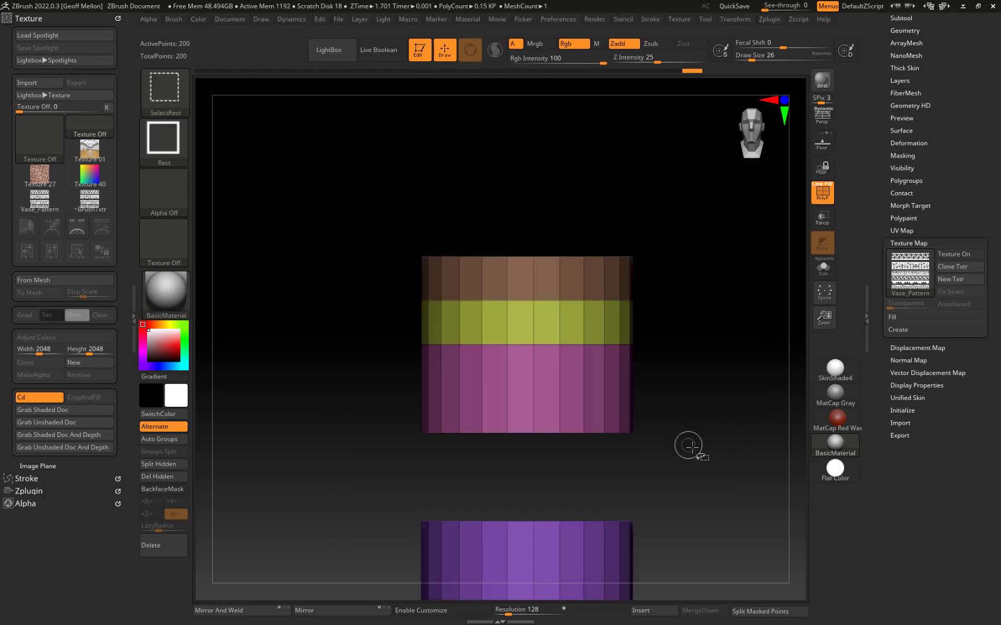
alt+right_drag(728, 519, 719, 269)
alt+right_drag(677, 492, 691, 239)
- Assign separate polygroups to the fifth and sixth bands from the top, leaving the bottom band in the original group
ctrl+shift+drag(651, 301, 452, 371)
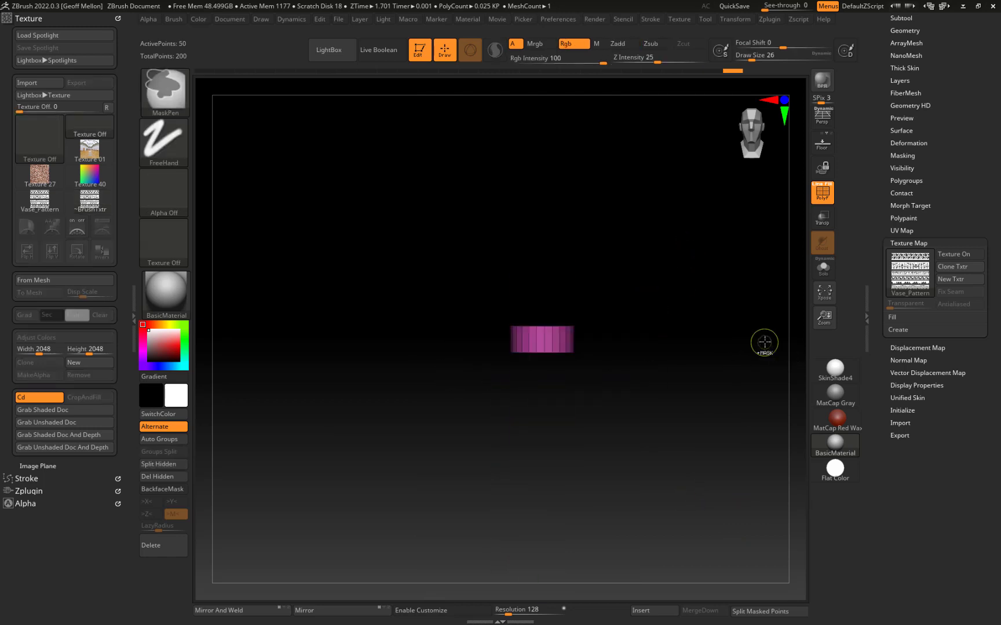
ctrl+shift+click(670, 324)
ctrl+shift+drag(634, 345, 468, 430)
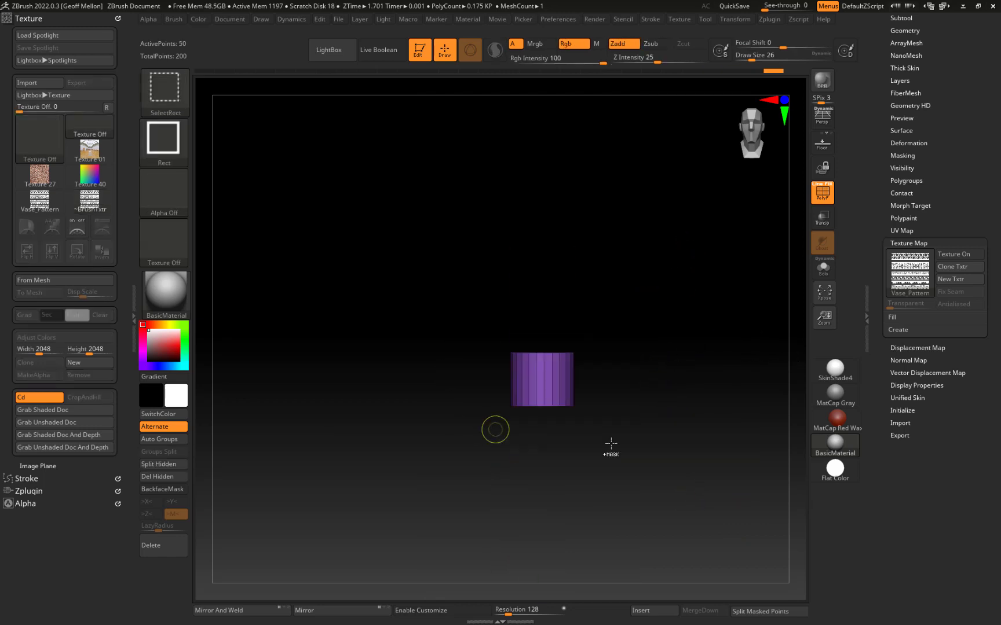
key(ctrl+w)
ctrl+shift+click(689, 372)
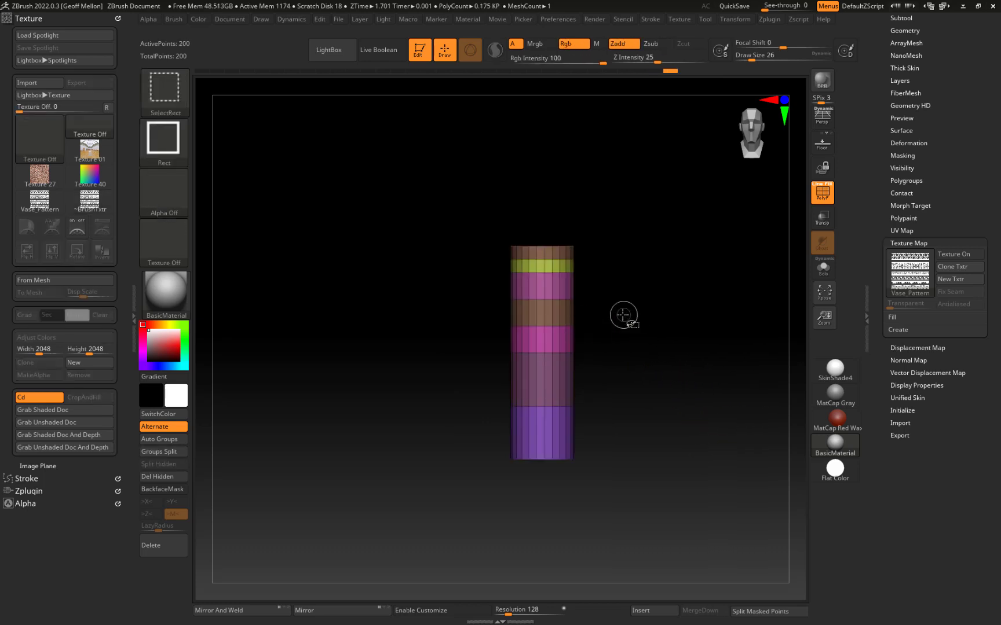
- Isolate the fifth band from the top and regenerate its polygroup until it has a distinct dark blue colour
ctrl+shift+drag(617, 314, 445, 376)
key(ctrl+w)
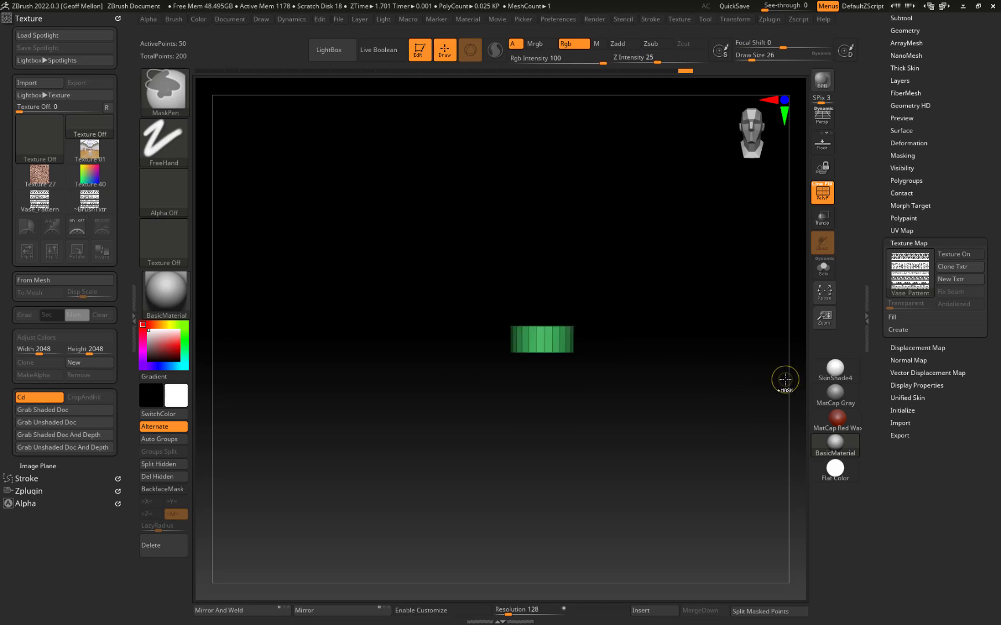
key(ctrl+w)
ctrl+shift+click(710, 361)
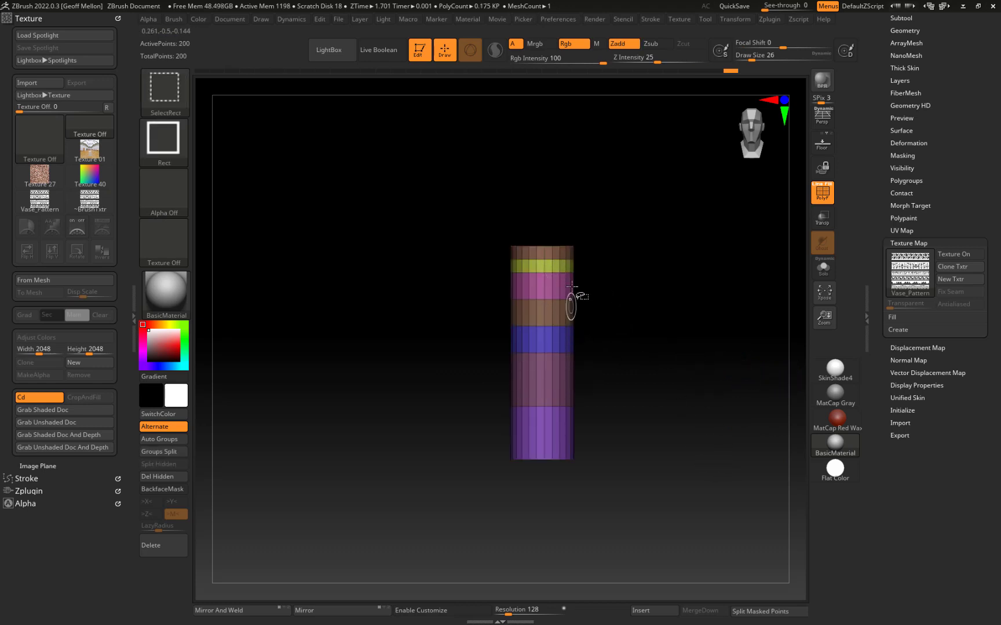
- Isolate the fourth band from the top and regenerate its polygroup until it has a distinct light blue colour
ctrl+shift+drag(599, 292, 462, 355)
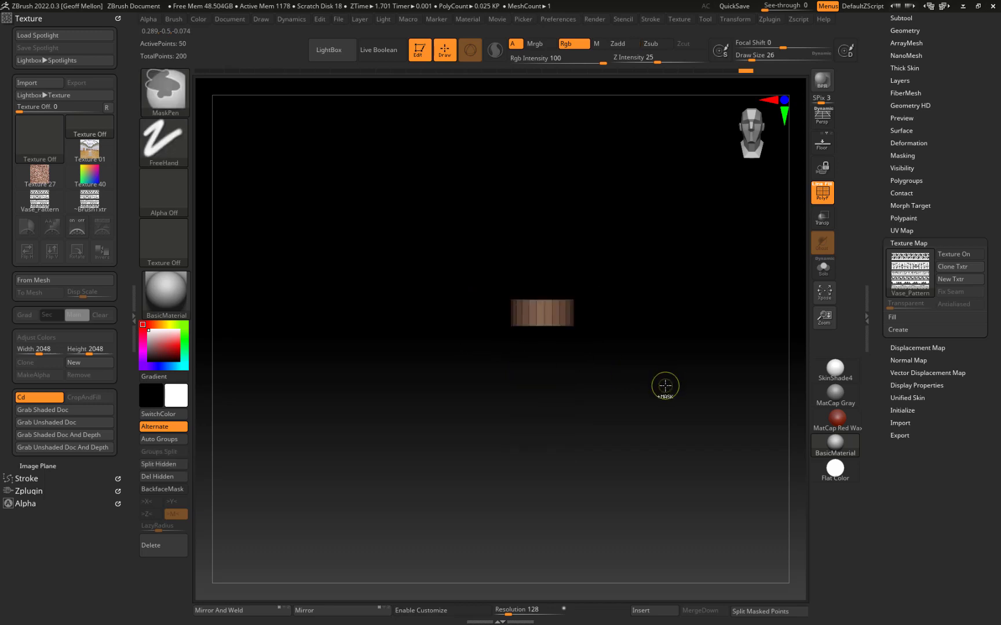
key(ctrl+w)
key(ctrl+w)
key(ctrl+w)
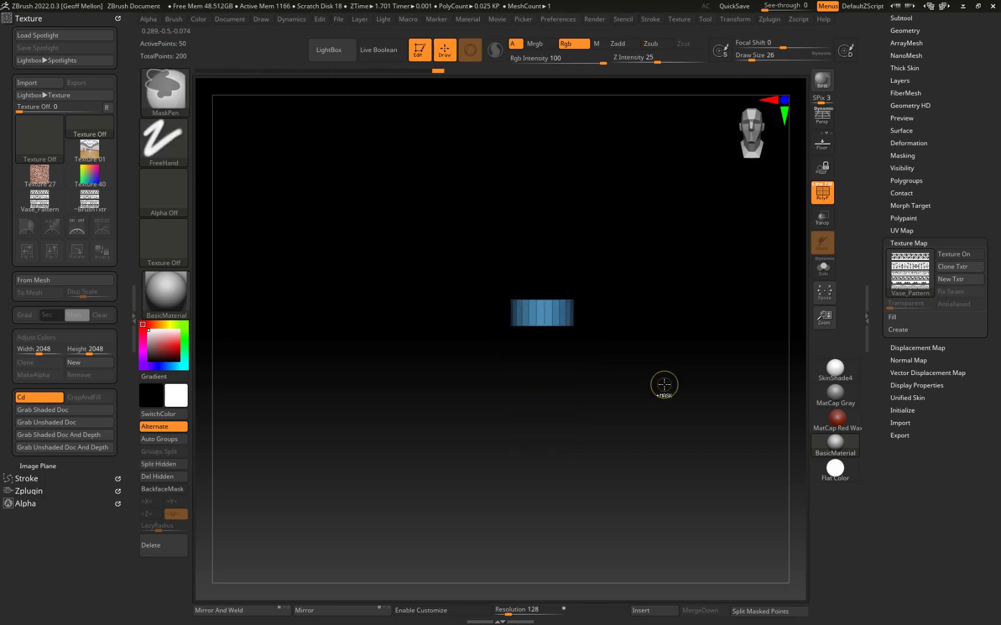
ctrl+shift+click(664, 337)
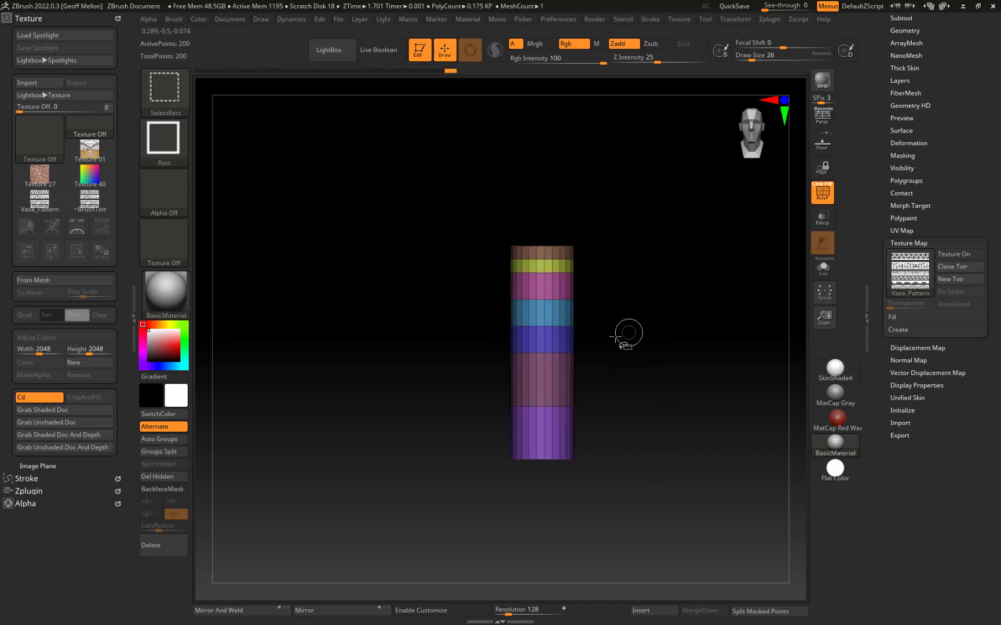
- Isolate the sixth band from the top, regenerate its polygroup until it is a distinct red, and show the whole cylinder
ctrl+shift+drag(604, 339, 421, 446)
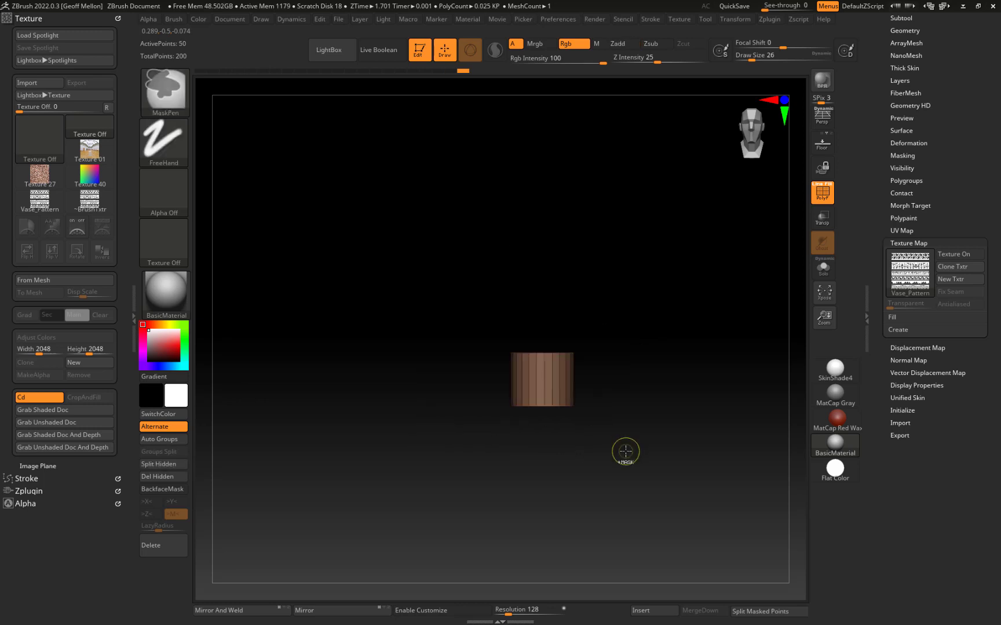
ctrl+shift+click(652, 388)
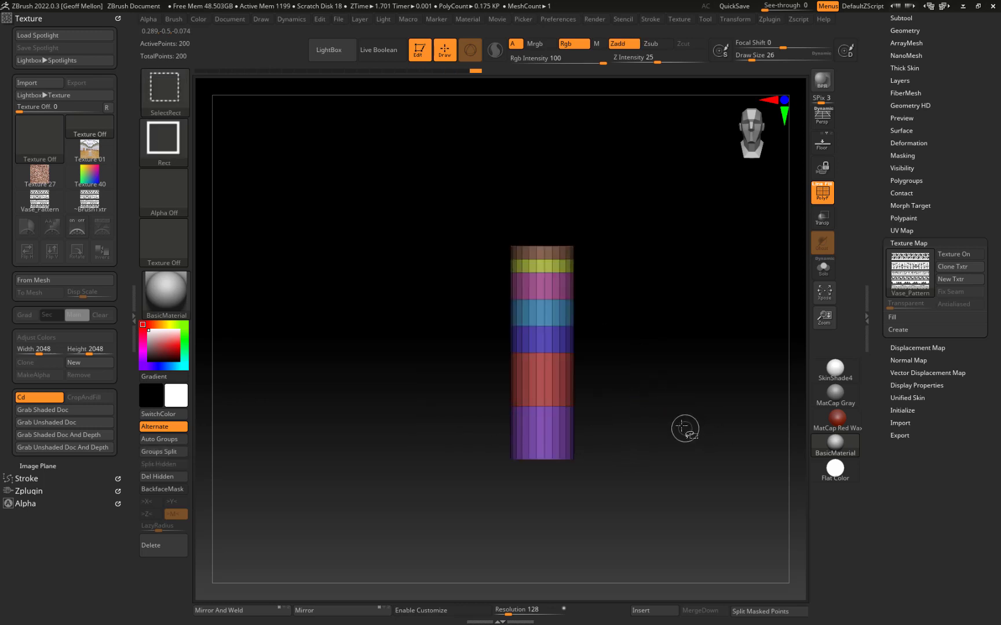
- Crease the cylinder's edges along all polygroup borders
drag(694, 401, 674, 362)
ctrl+right_drag(674, 400, 668, 448)
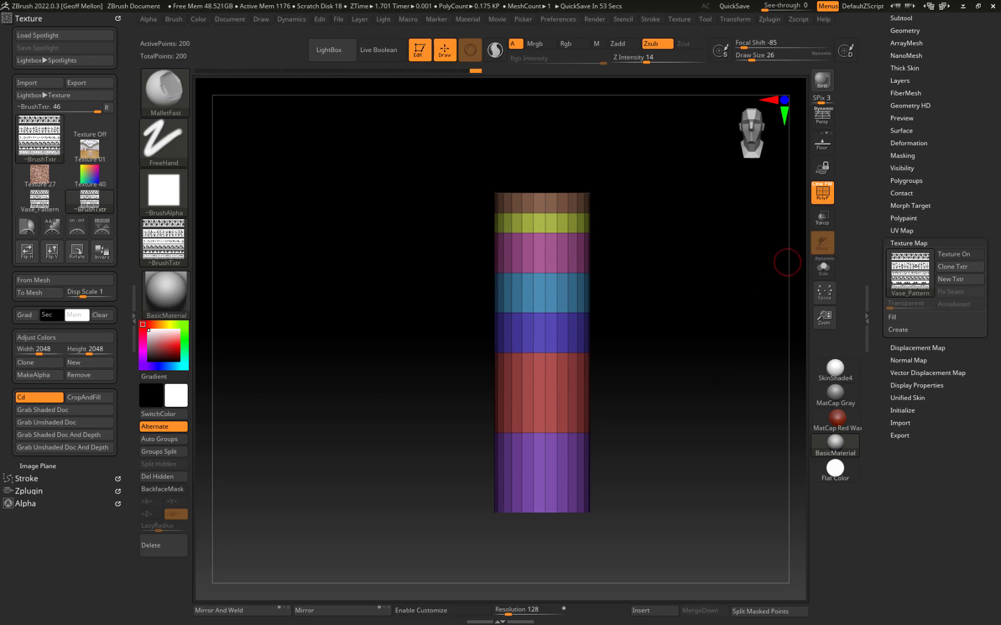
scroll(933, 92, up, 5)
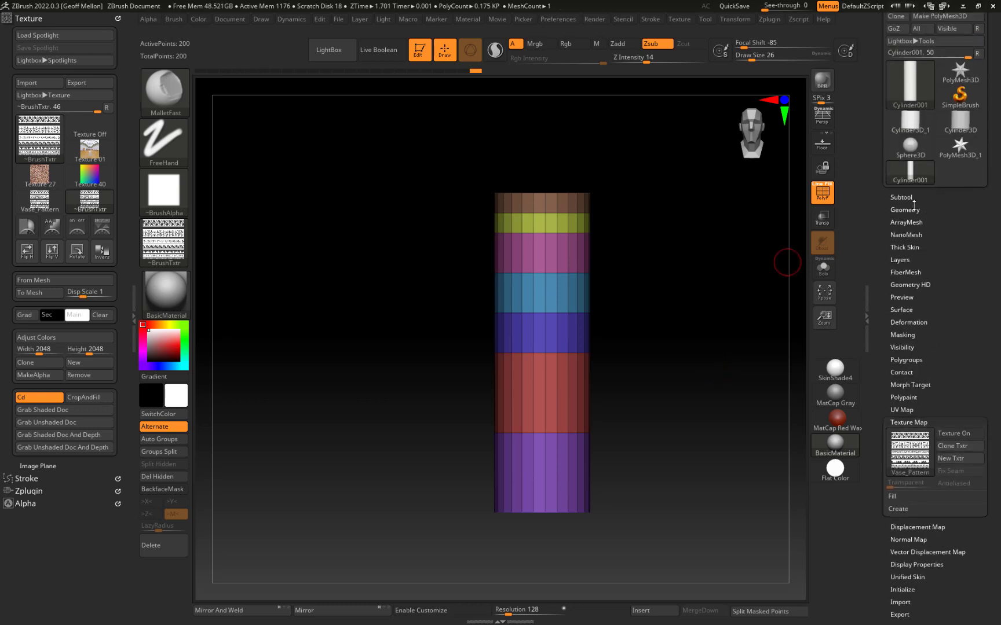
click(913, 208)
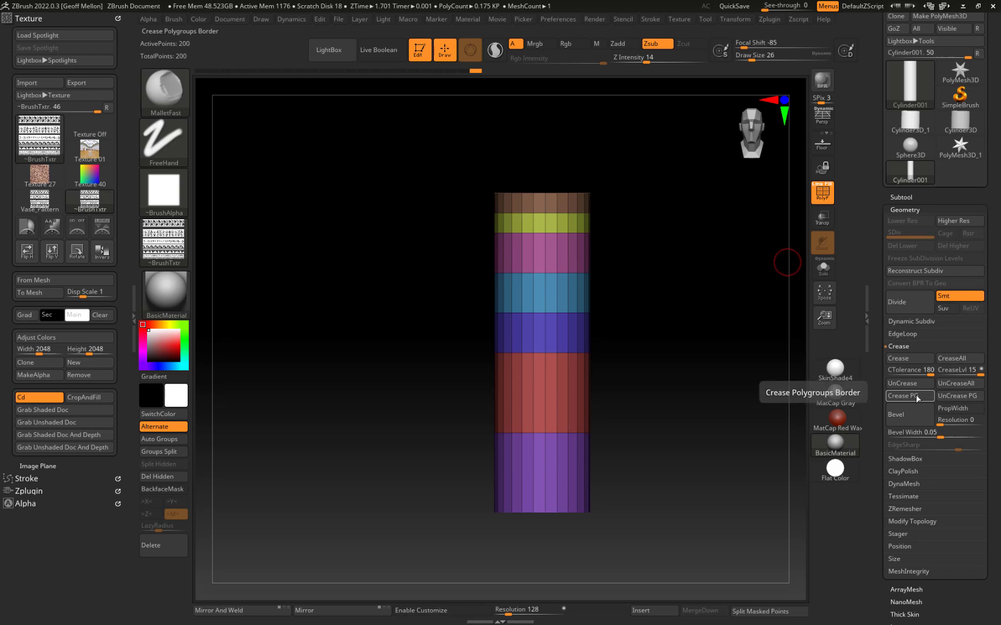
click(900, 346)
click(903, 347)
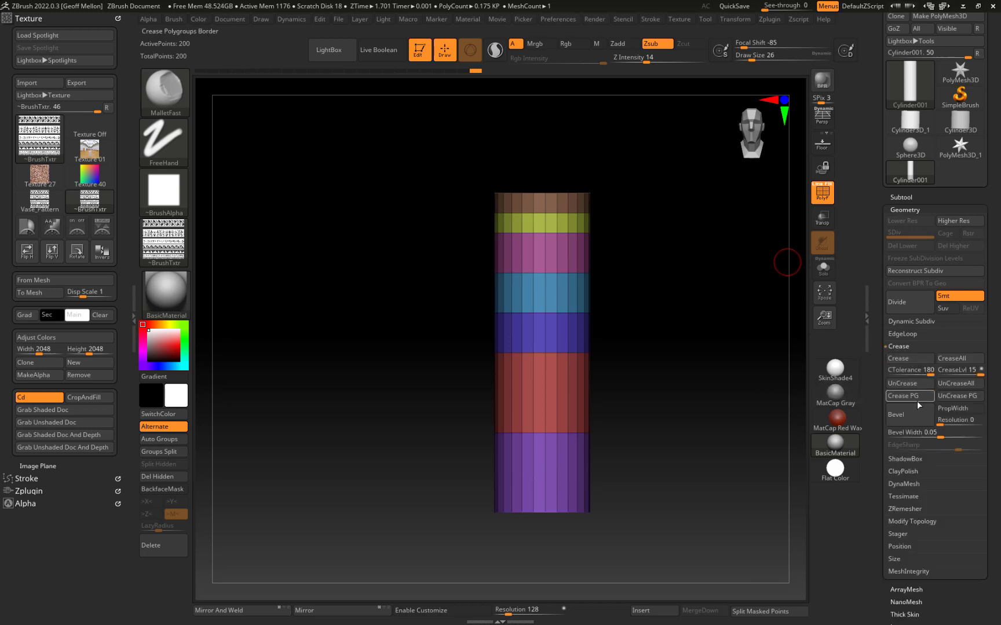
click(909, 395)
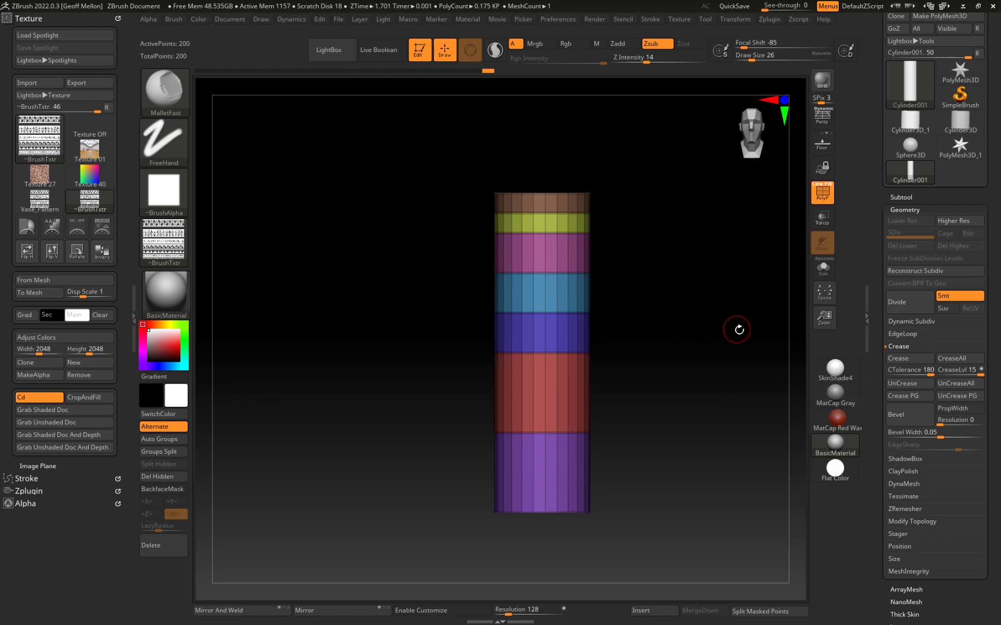
- Rename the cylinder subtool as HighResExtrude
click(901, 197)
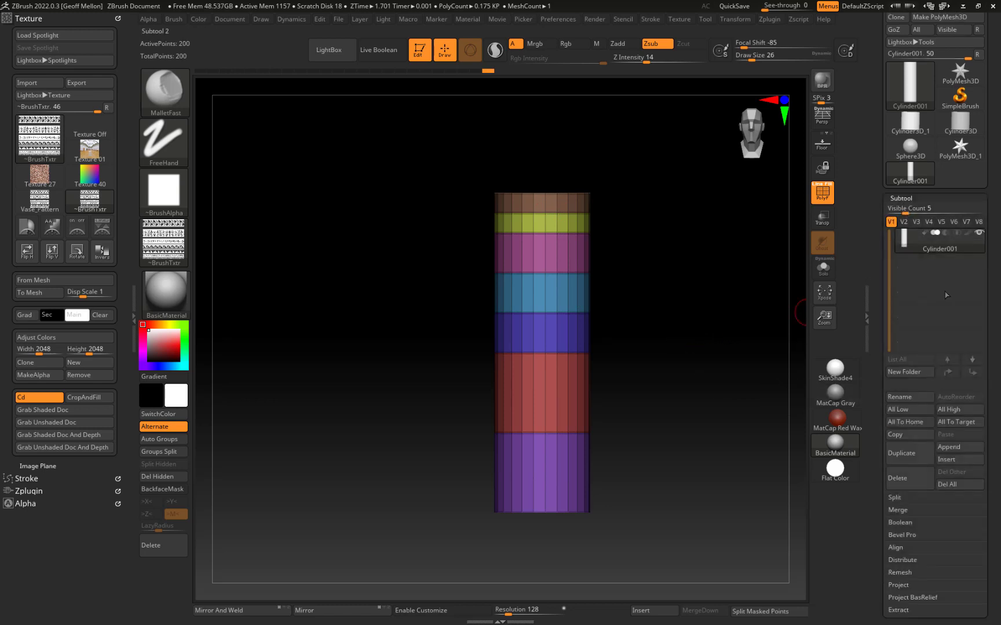
click(908, 397)
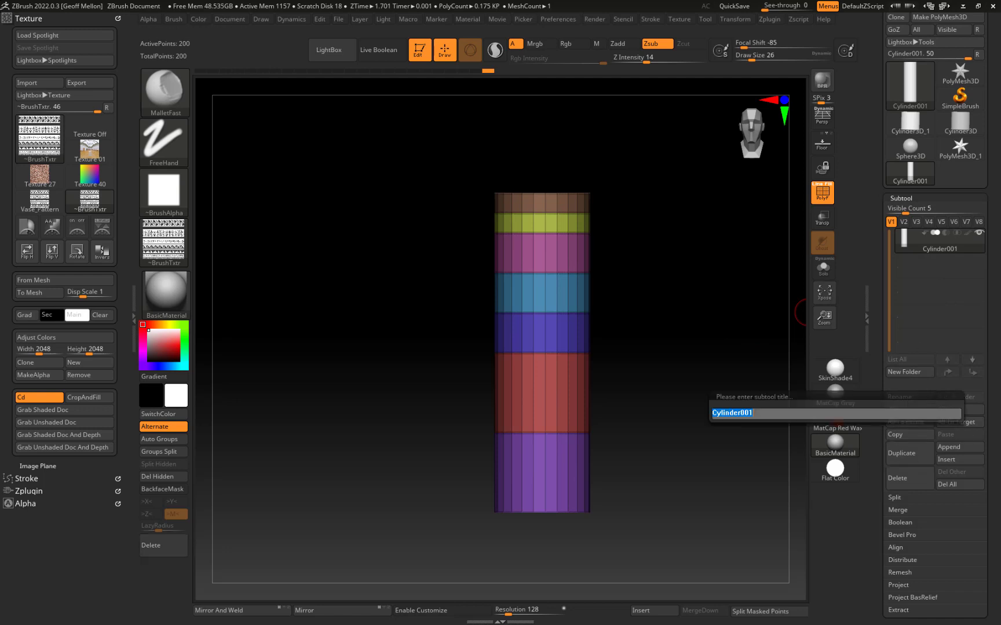
text(HighRes)
key(shift)
text(sExtrude)
key(Return)
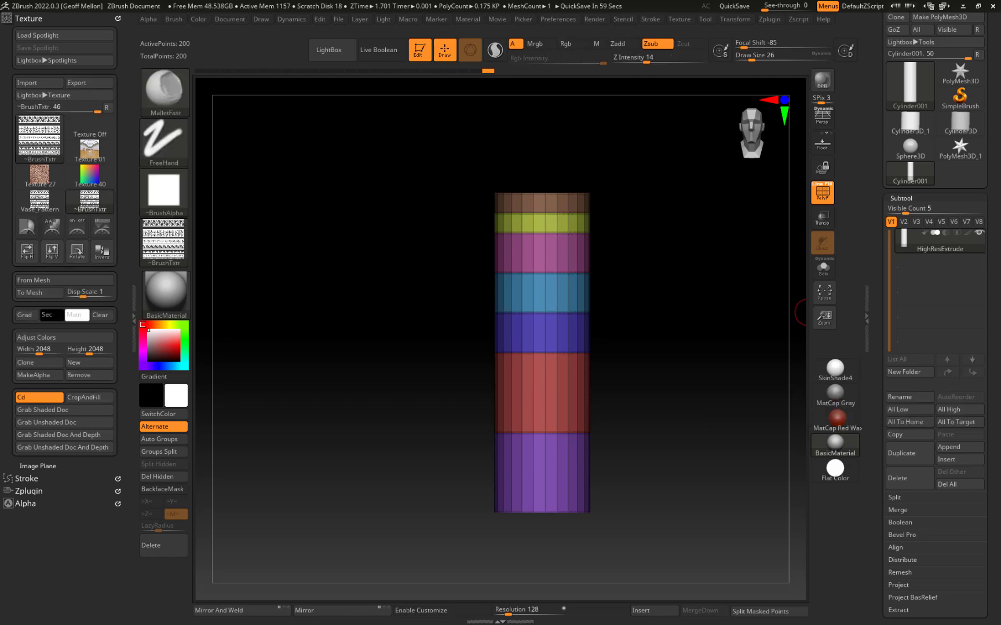
- Duplicate the HighResExtrude subtool and rename the copy as HighResScupt
key(ctrl+shift)
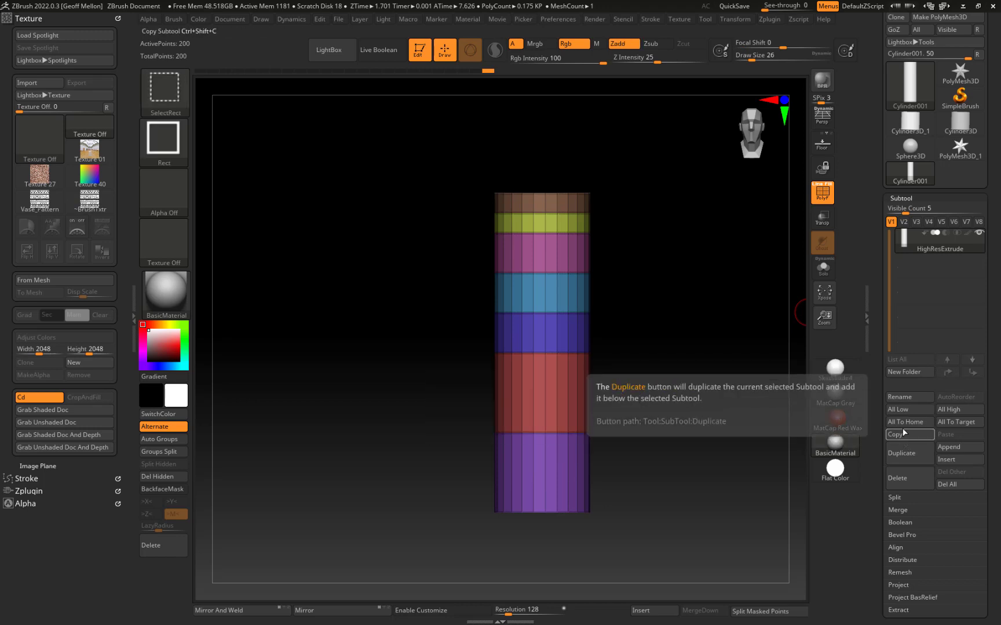
click(906, 453)
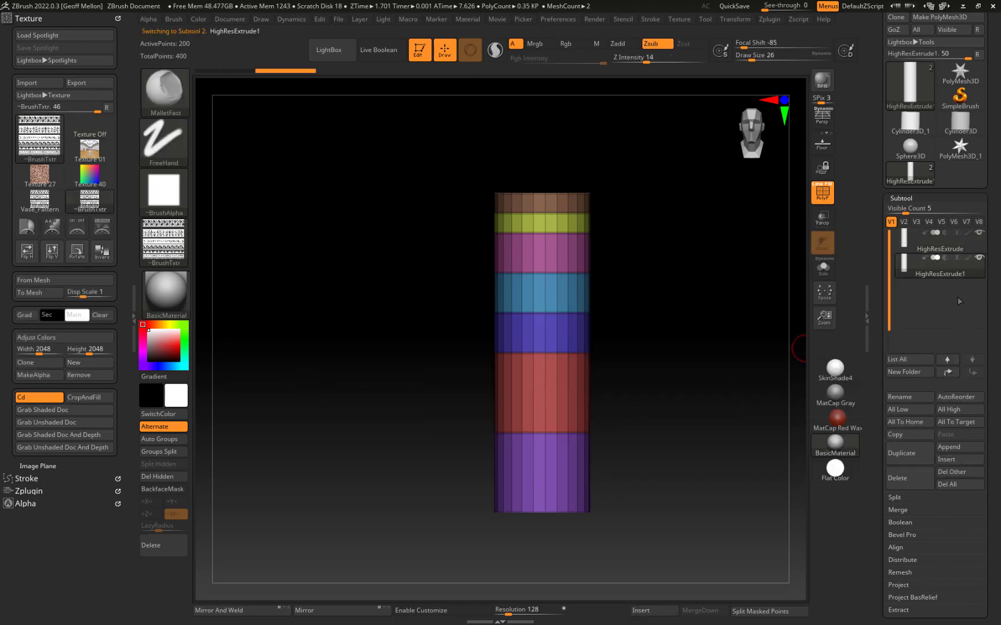
click(899, 397)
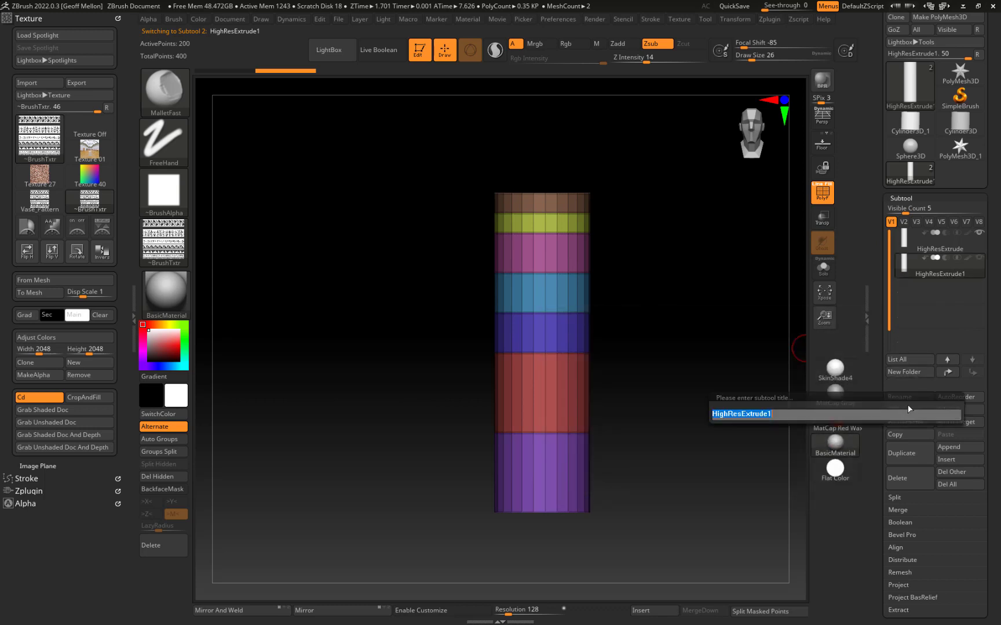
click(780, 414)
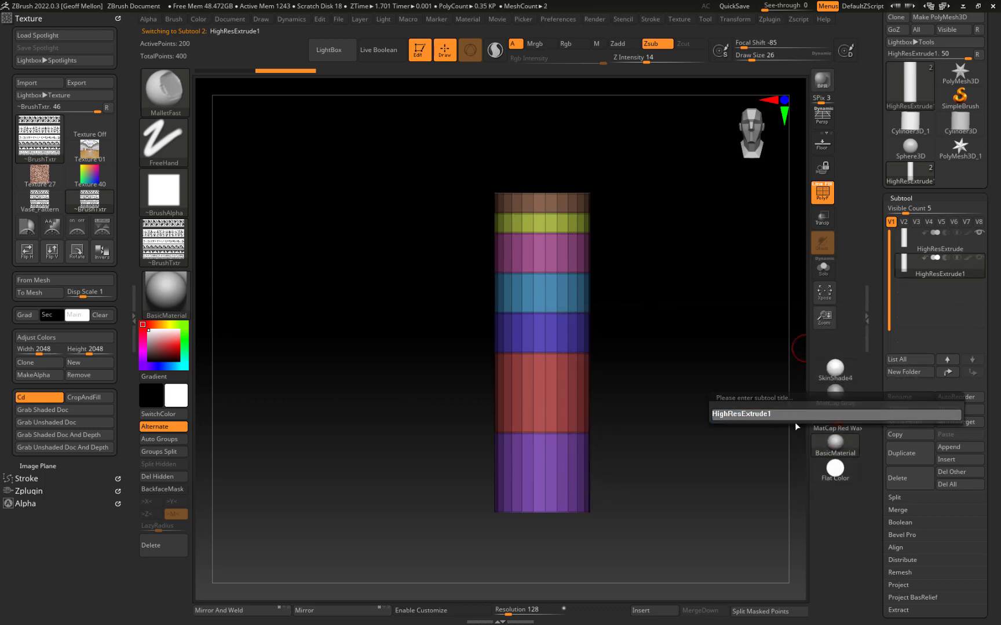
key(BackSpace)
key(BackSpace)
key(BackSpace)
key(BackSpace)
key(BackSpace)
key(BackSpace)
key(BackSpace)
key(BackSpace)
text(Scu)
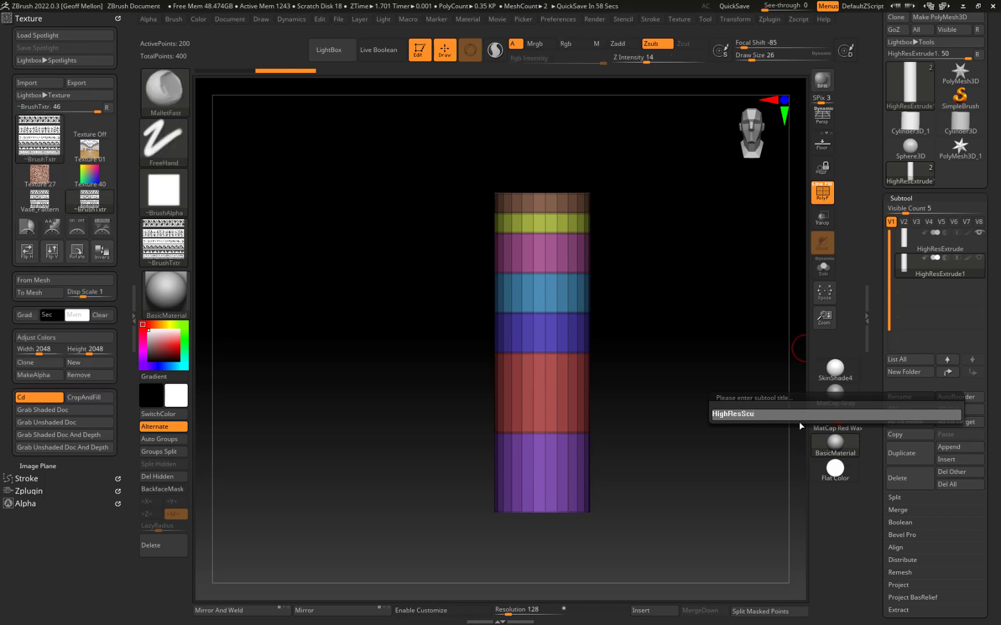
text(pt)
key(Return)
- Duplicate the HighResScupt subtool and rename the copy as LowRes
key(ctrl)
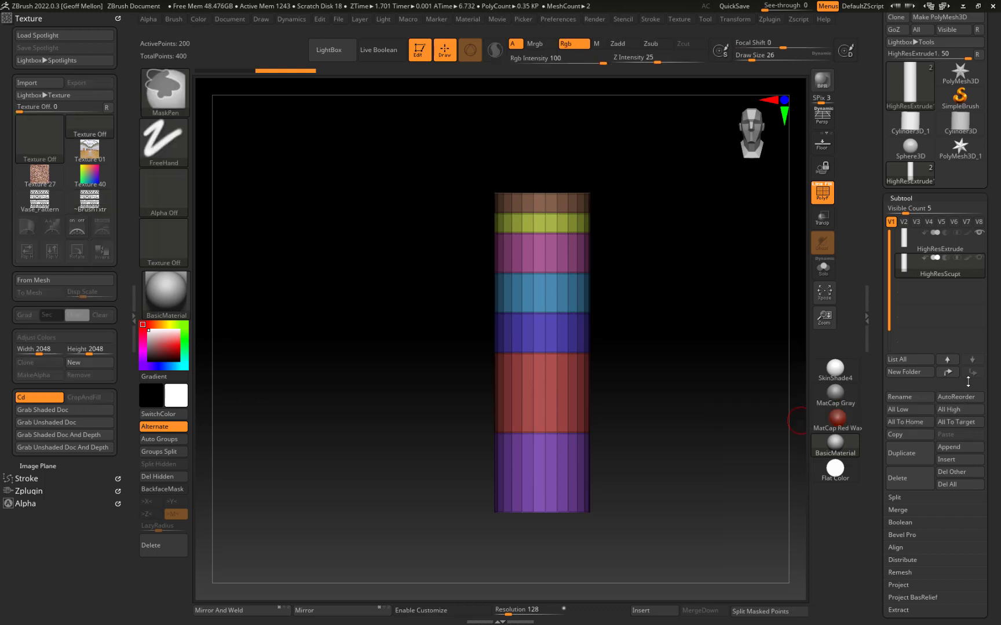
key(ctrl+shift+d)
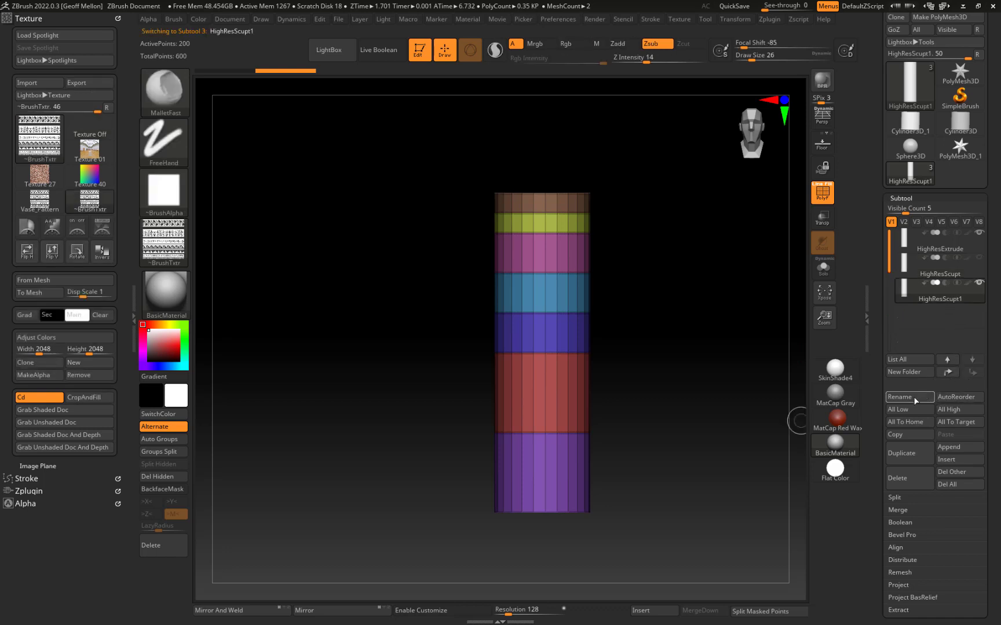
click(913, 398)
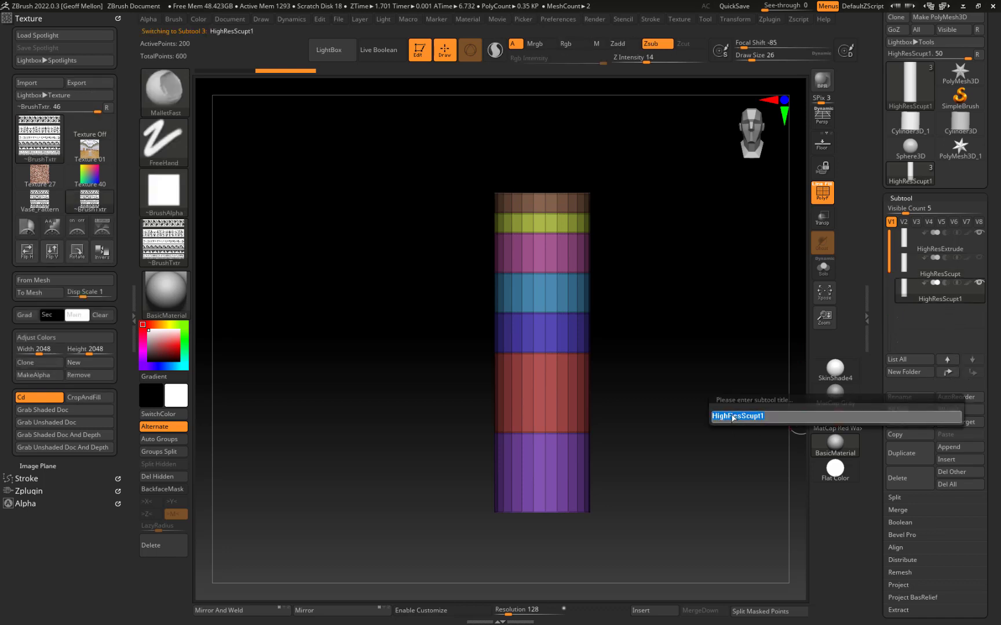
click(729, 417)
key(BackSpace)
key(BackSpace)
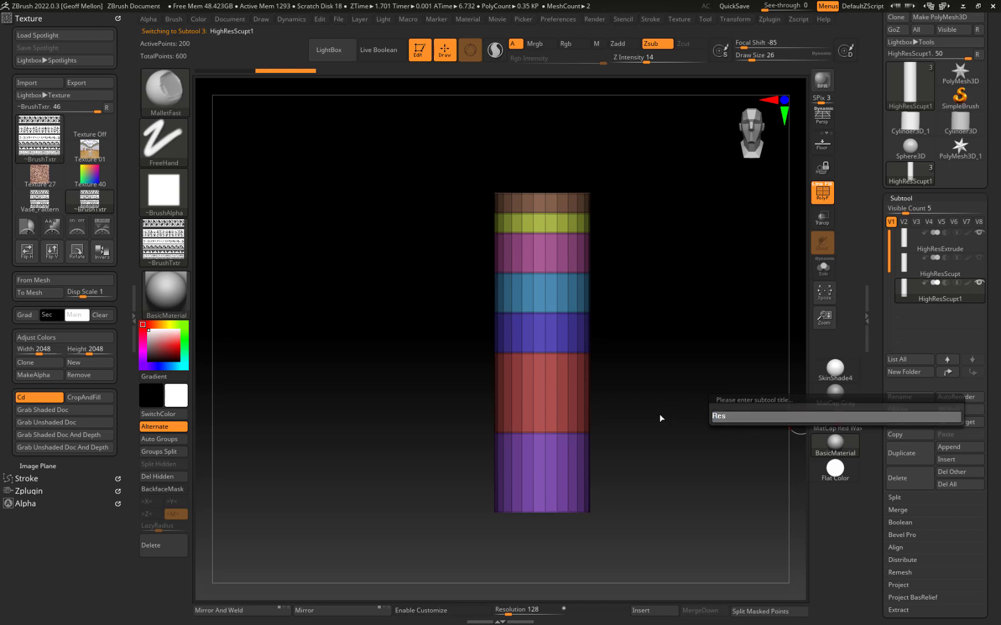
text(Low)
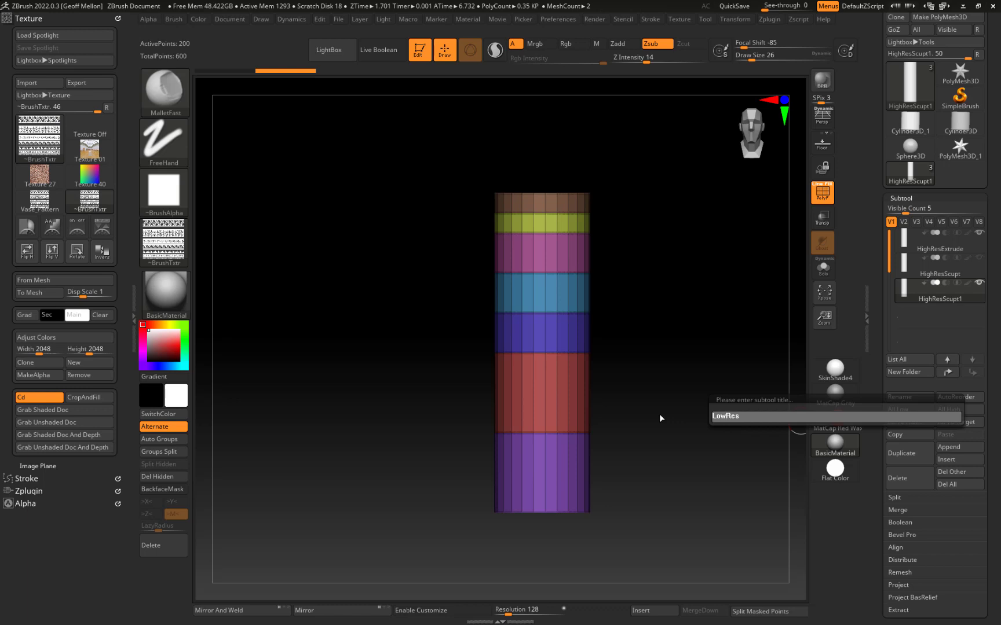
key(Return)
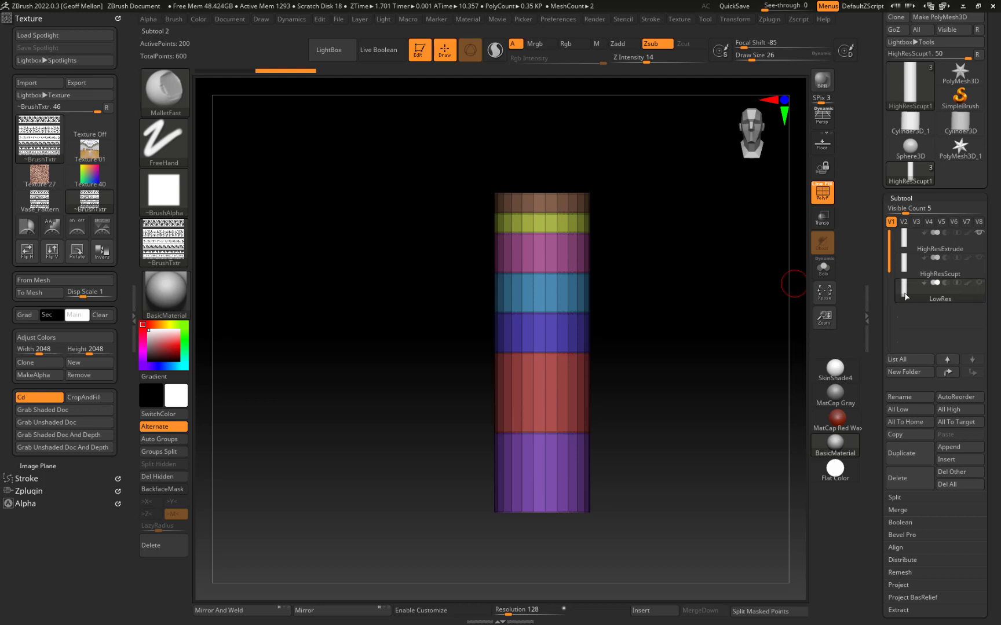
- Make HighResExtrude the active subtool and subdivide it repeatedly up to subdivision level 8
mouse_move(982, 272)
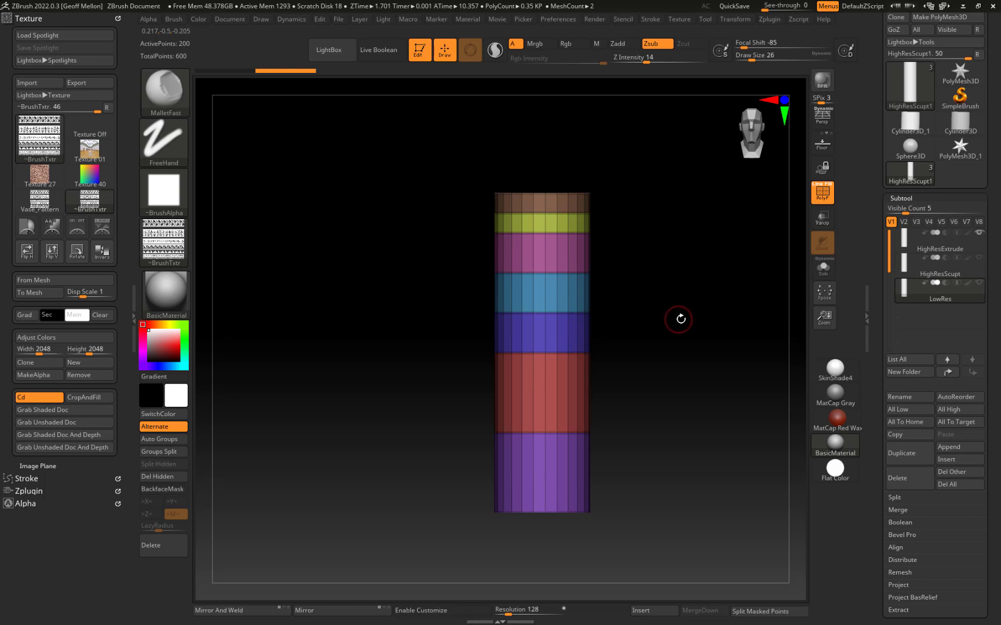
alt+drag(709, 311, 667, 309)
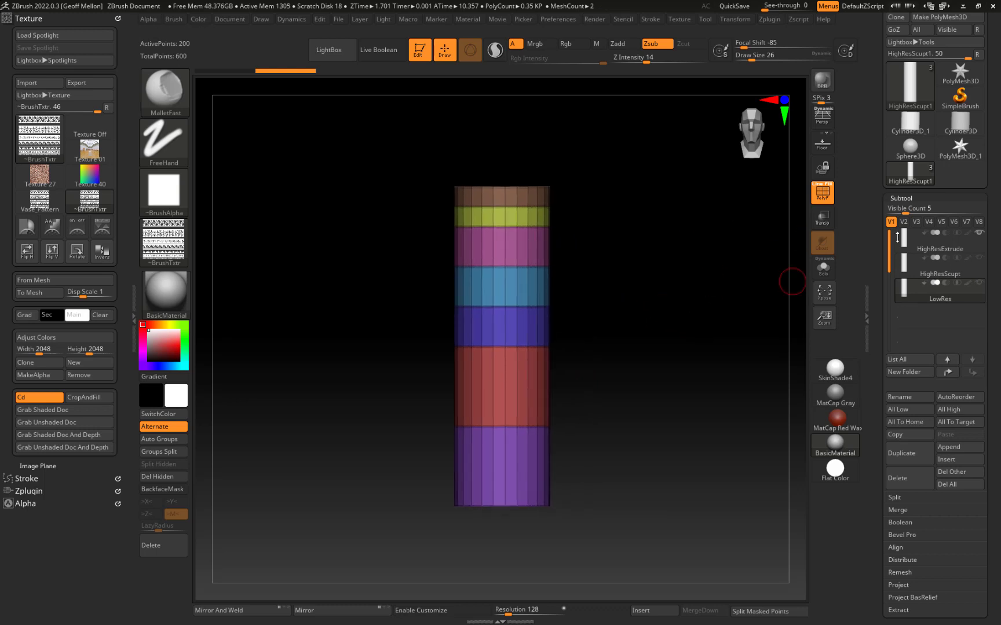
click(956, 244)
key(ctrl)
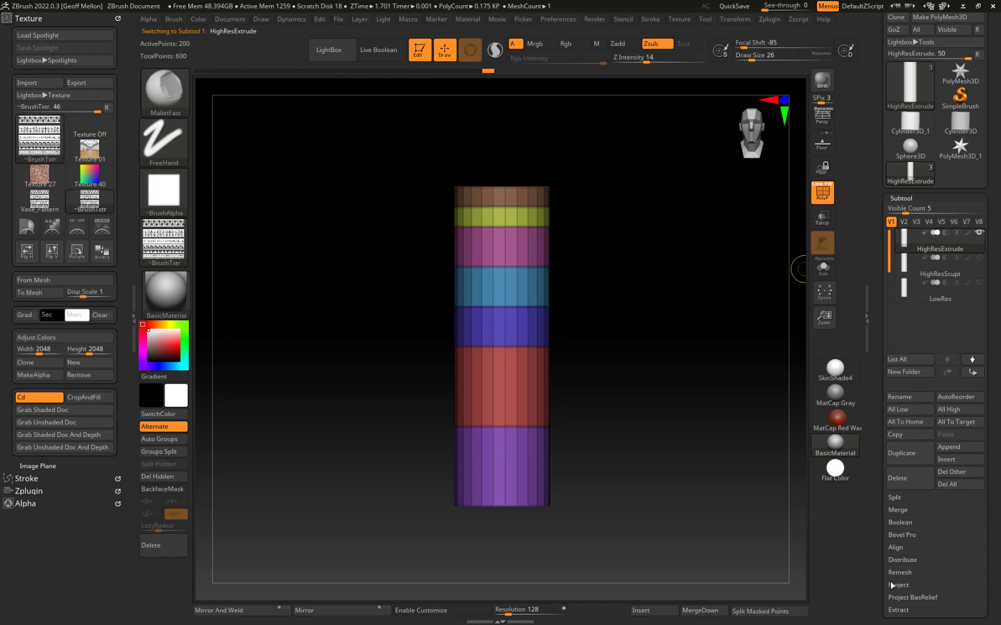
drag(891, 582, 903, 400)
click(907, 415)
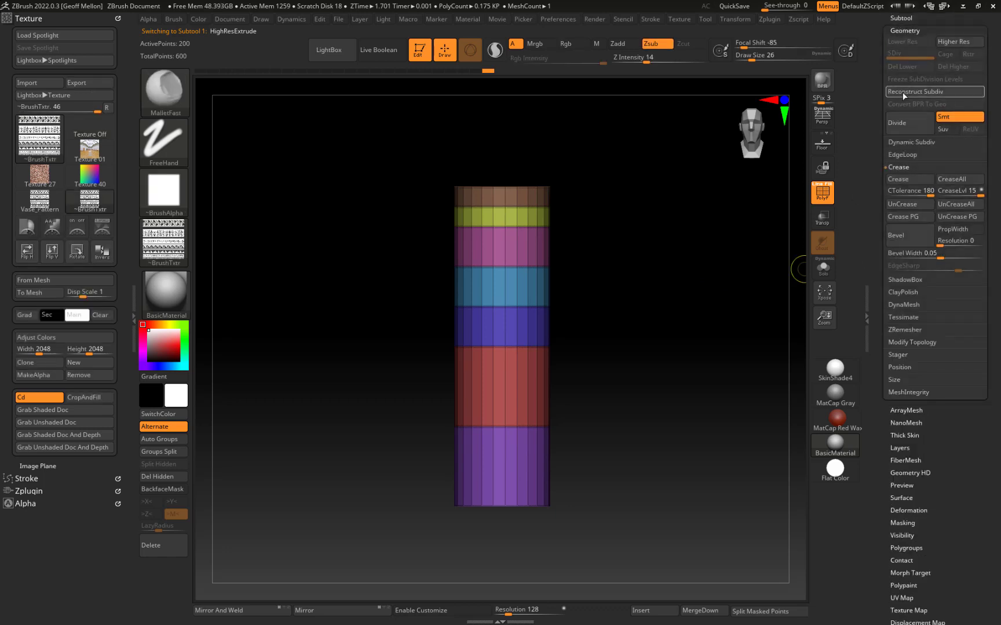
drag(870, 97, 883, 207)
click(900, 278)
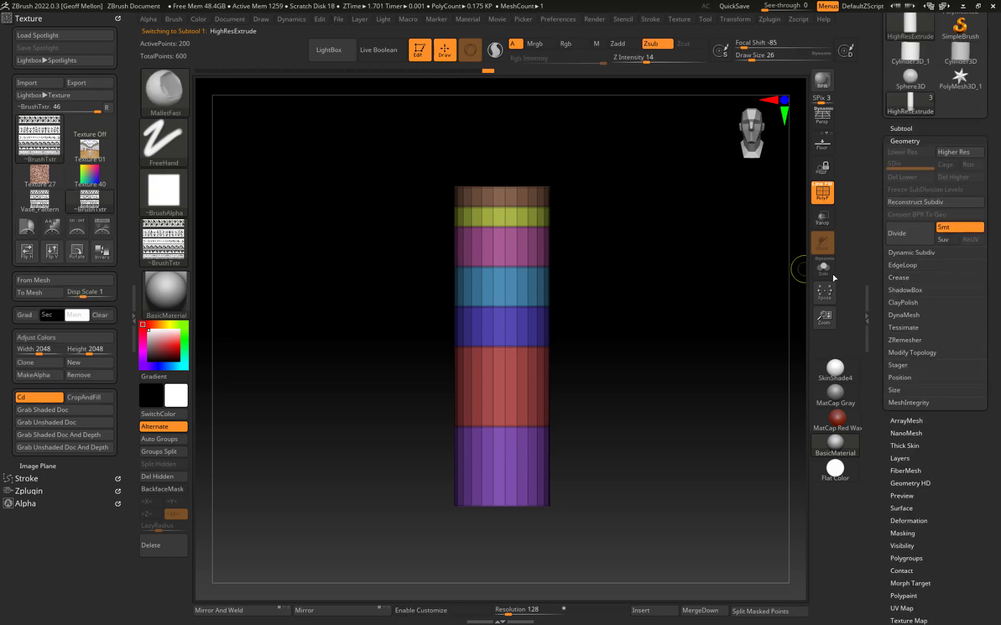
click(868, 204)
key(ctrl)
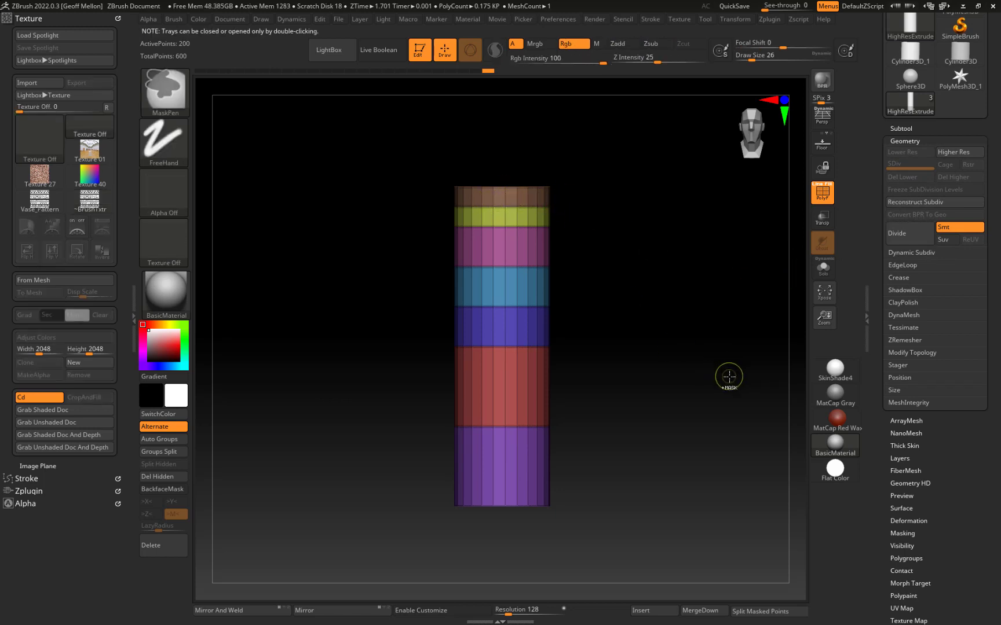
key(ctrl+d)
key(ctrl+d)
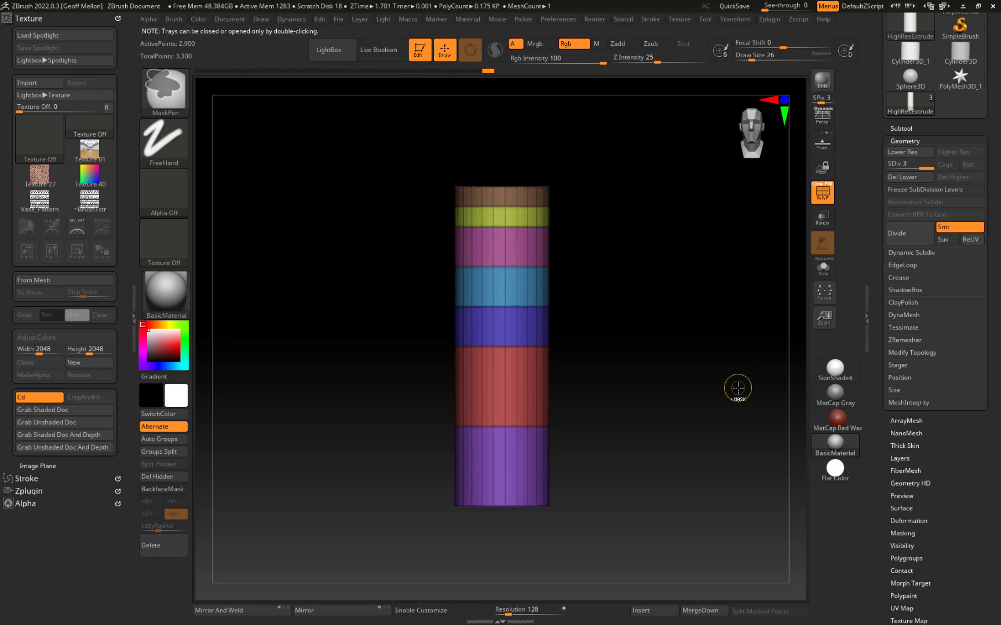
key(ctrl+d)
key(ctrl+d)
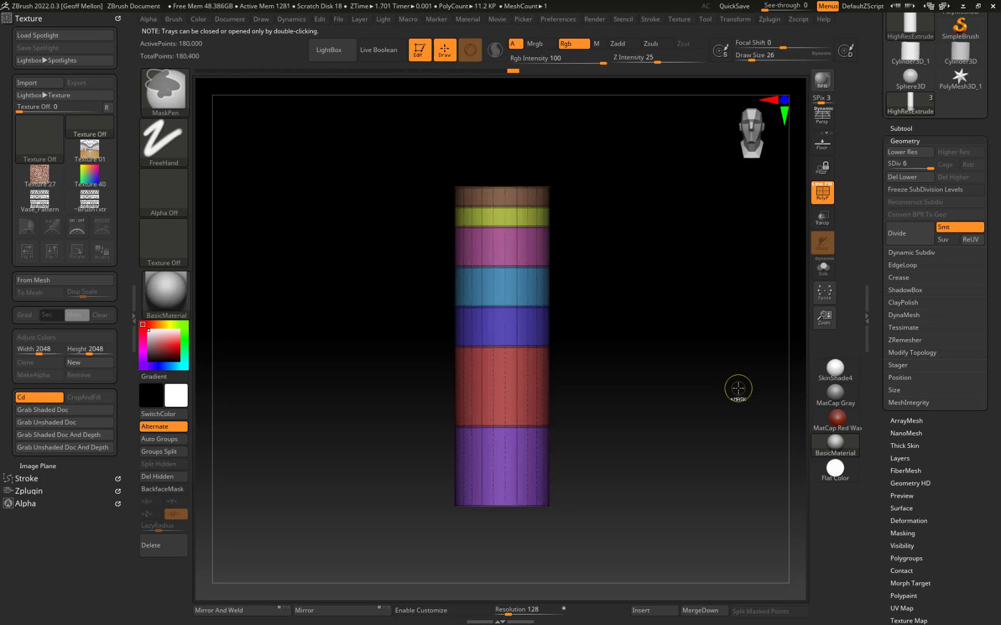
key(ctrl+d)
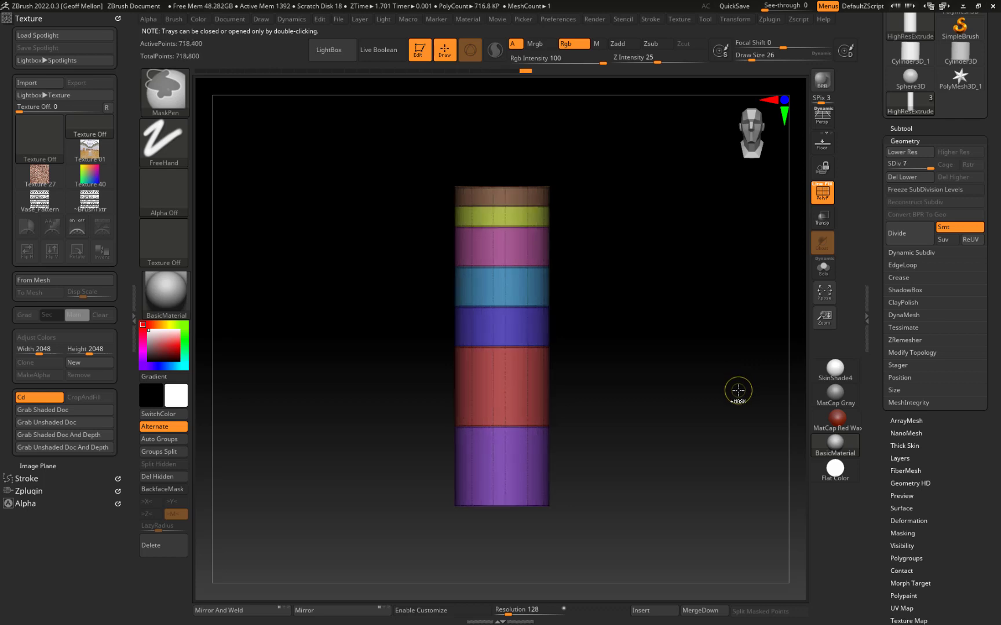
key(ctrl+d)
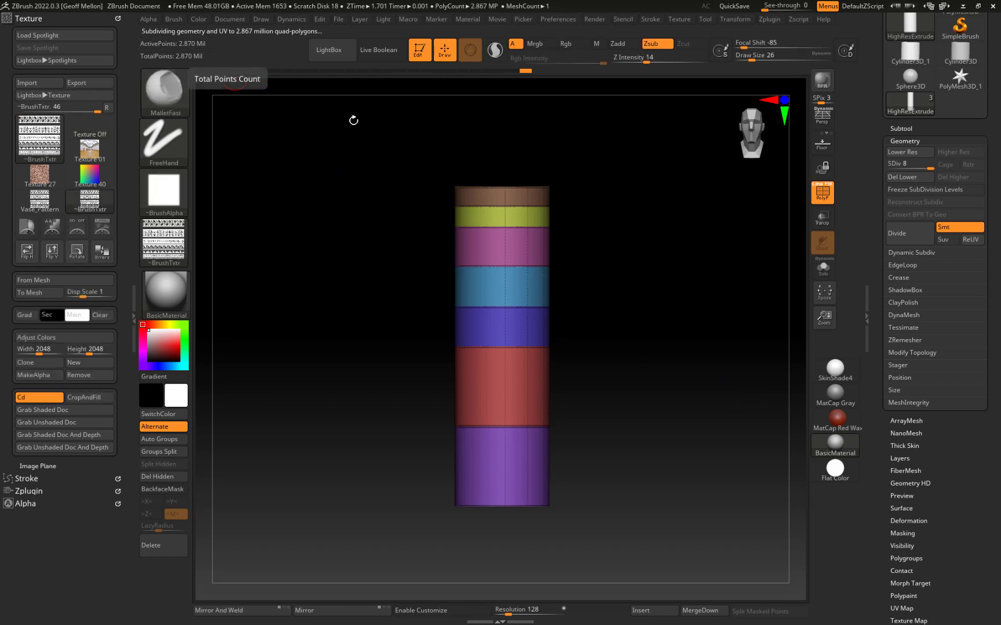
mouse_move(627, 313)
mouse_down()
mouse_move(585, 315)
mouse_move(646, 316)
mouse_move(777, 286)
mouse_up()
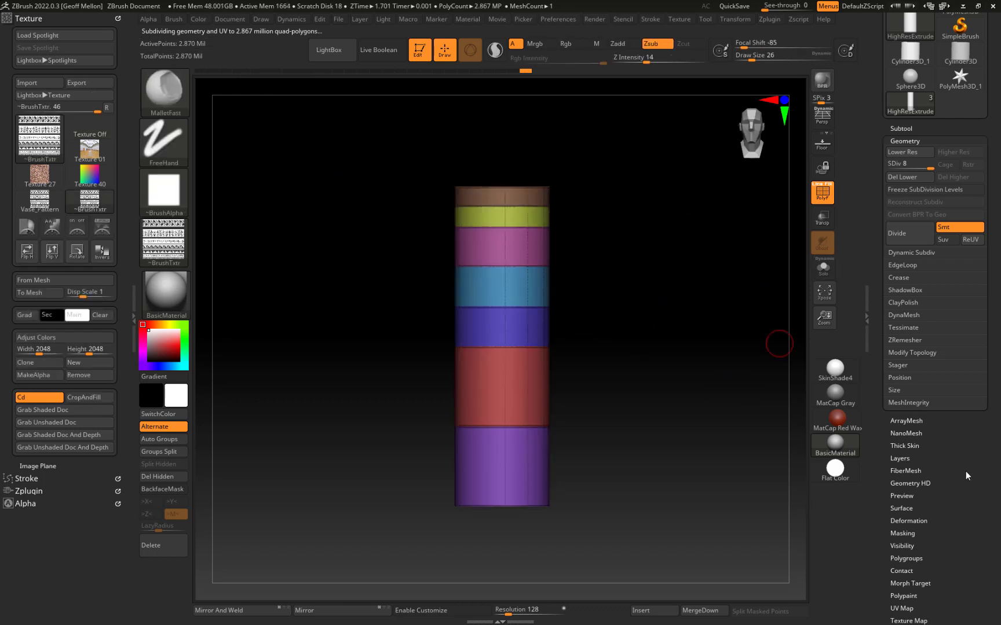
- Add surface noise to HighResExtrude in NoiseMaker and load Vase_Pattern.png as the noise alpha
click(916, 141)
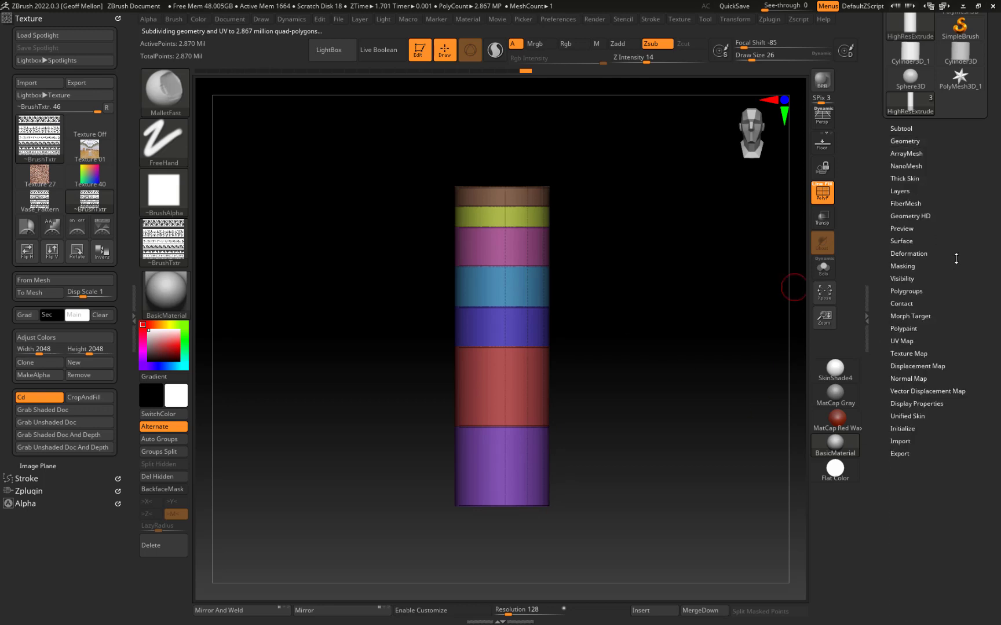
click(906, 242)
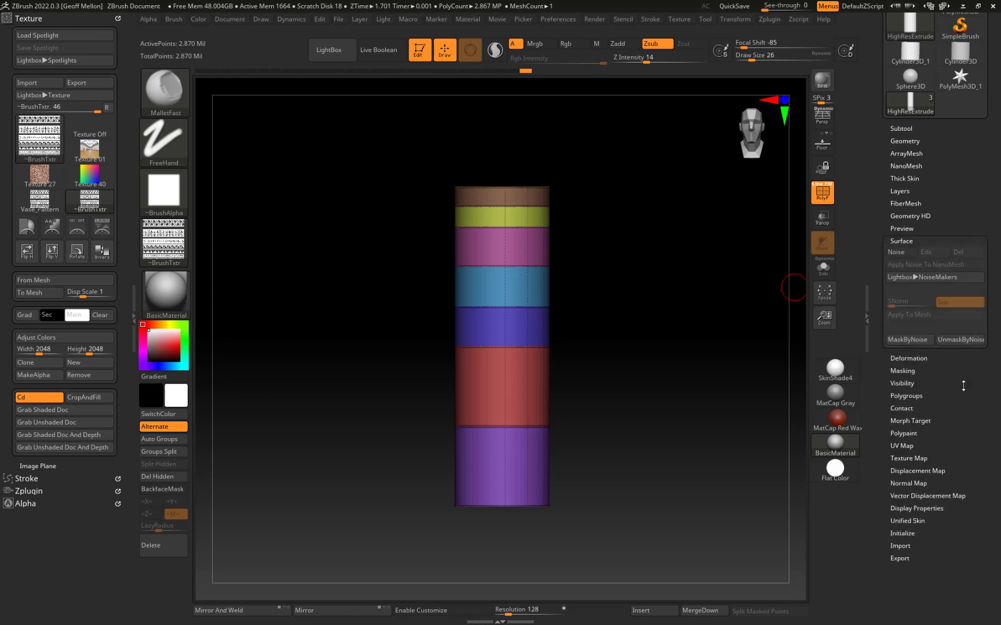
click(902, 253)
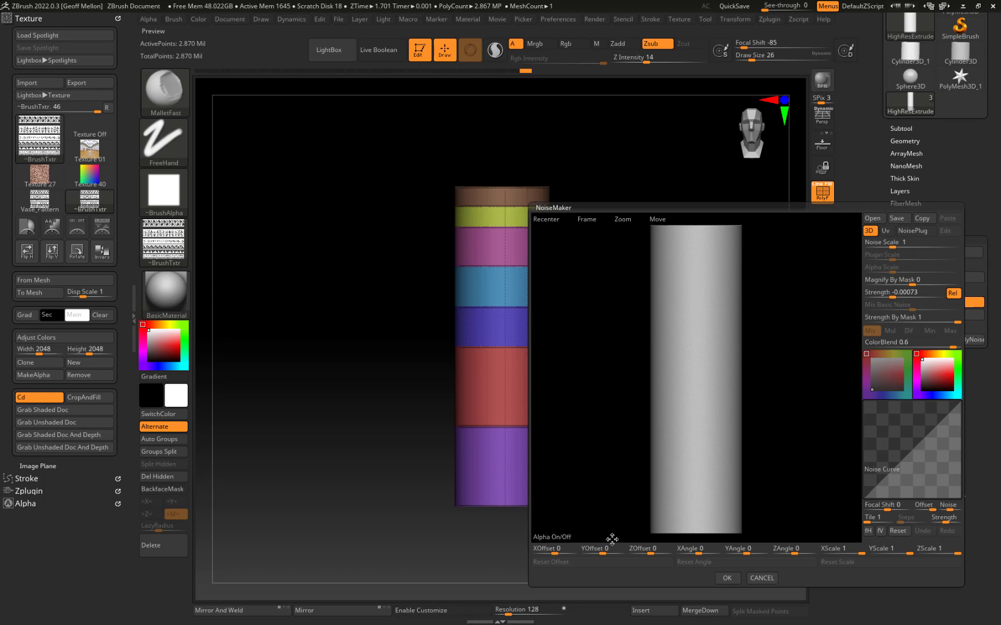
click(562, 537)
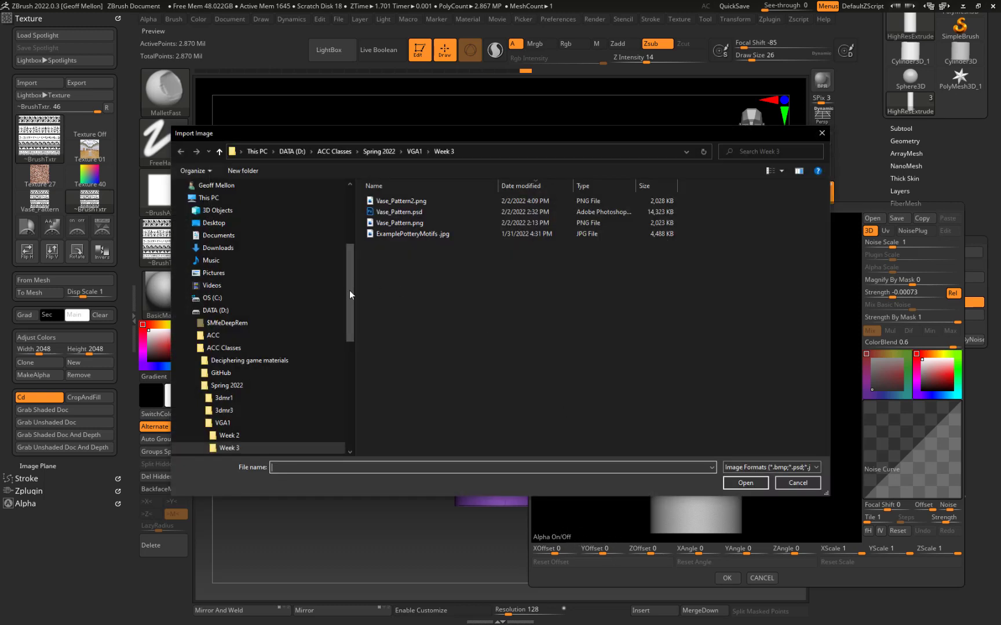
click(400, 223)
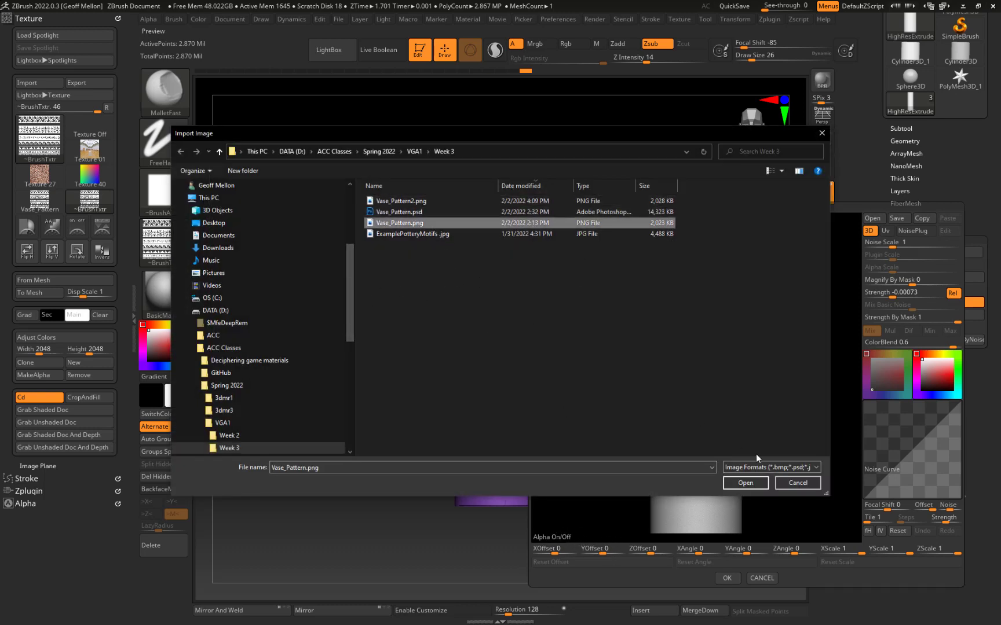
click(747, 484)
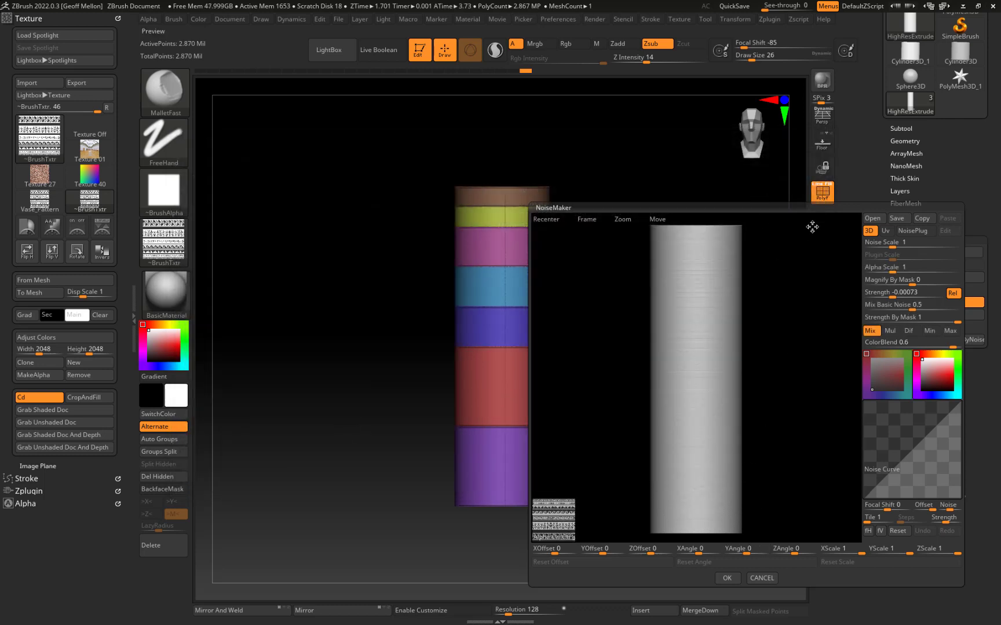
- Set the noise strength to 0.0162 and Mix Basic Noise to 0
click(904, 293)
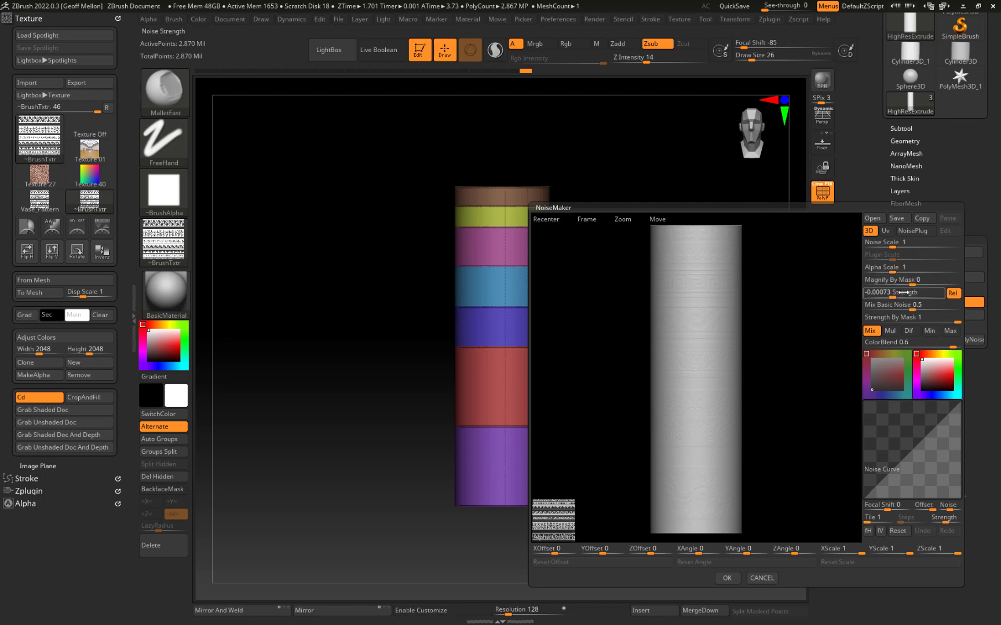
drag(892, 297, 924, 299)
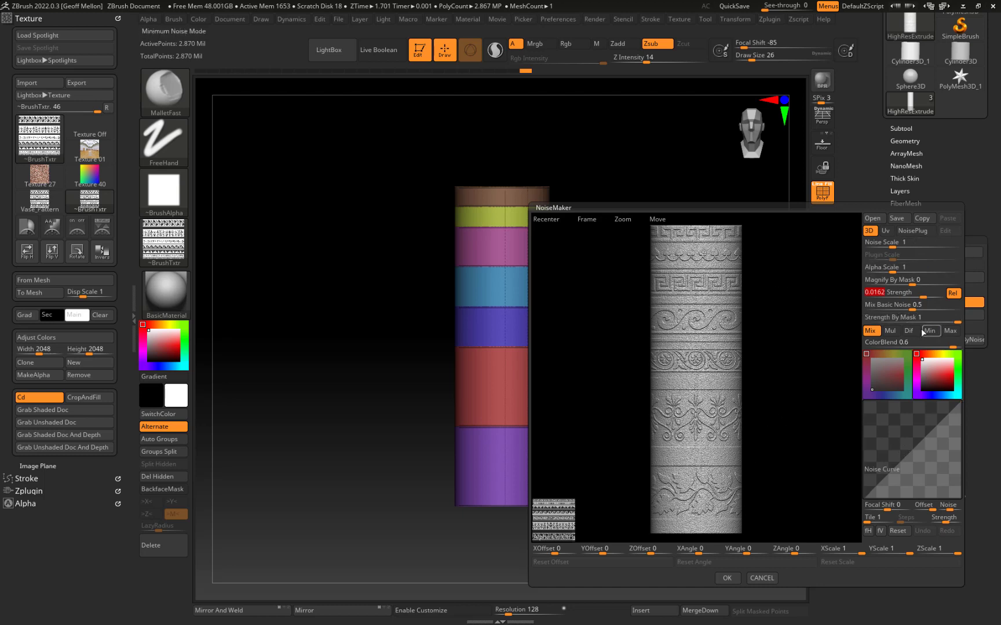
click(908, 305)
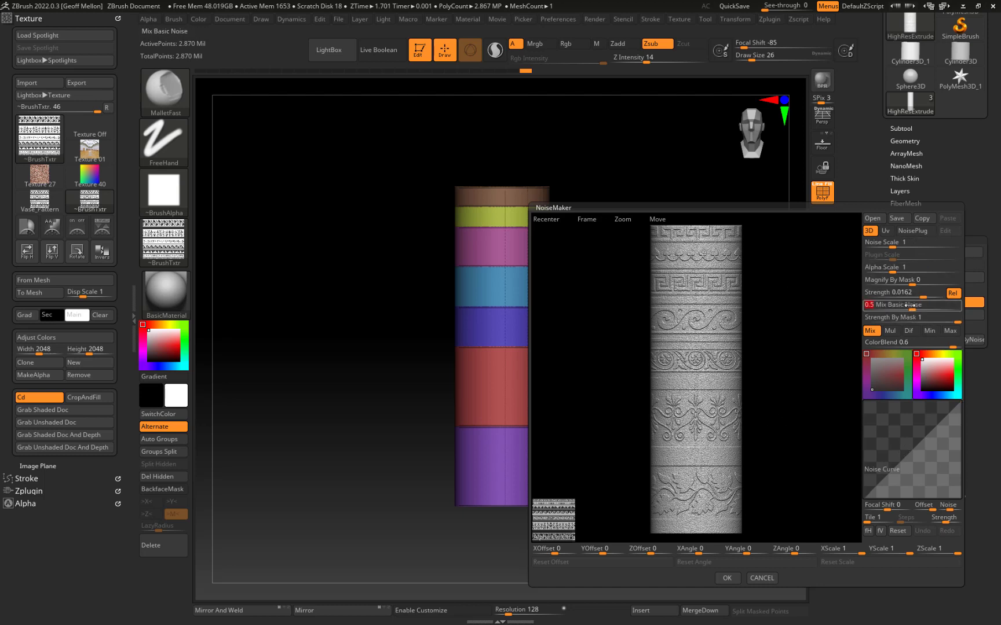
text(0)
key(Return)
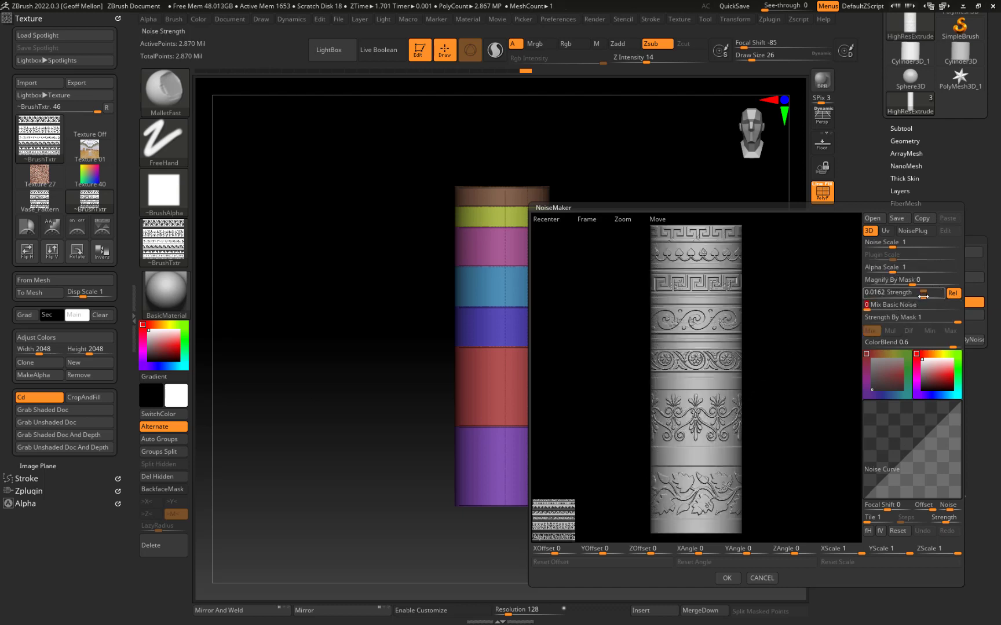
- Lower the noise strength to -0.0074 and accept the surface noise
drag(923, 297, 886, 304)
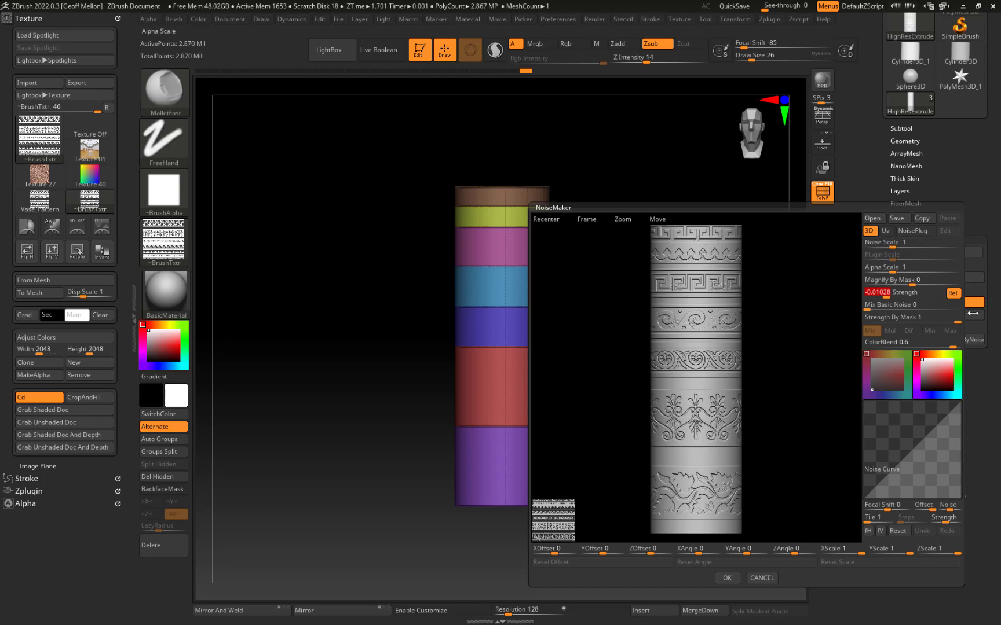
click(887, 295)
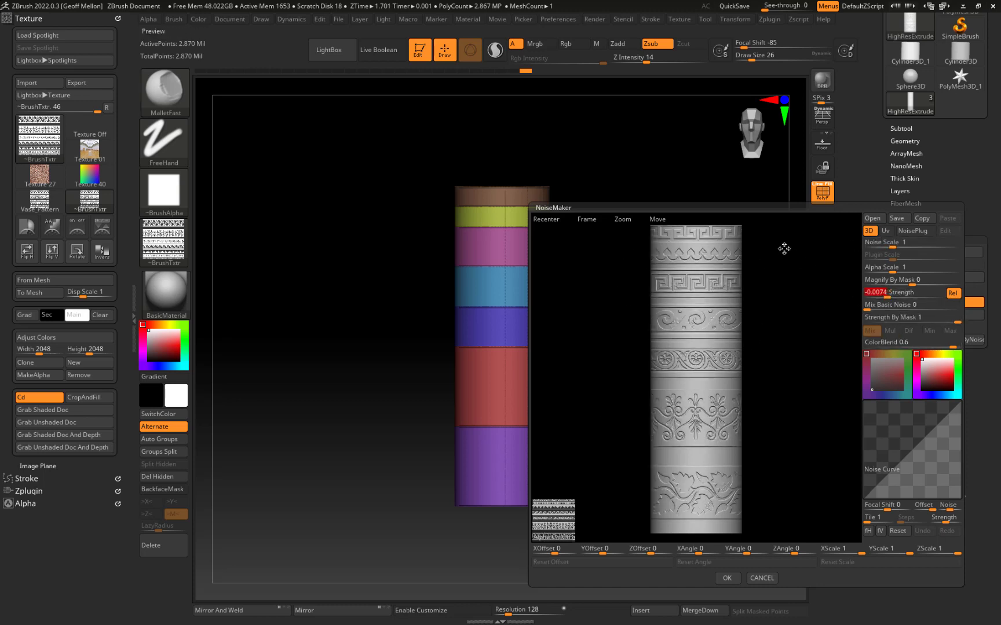
click(726, 578)
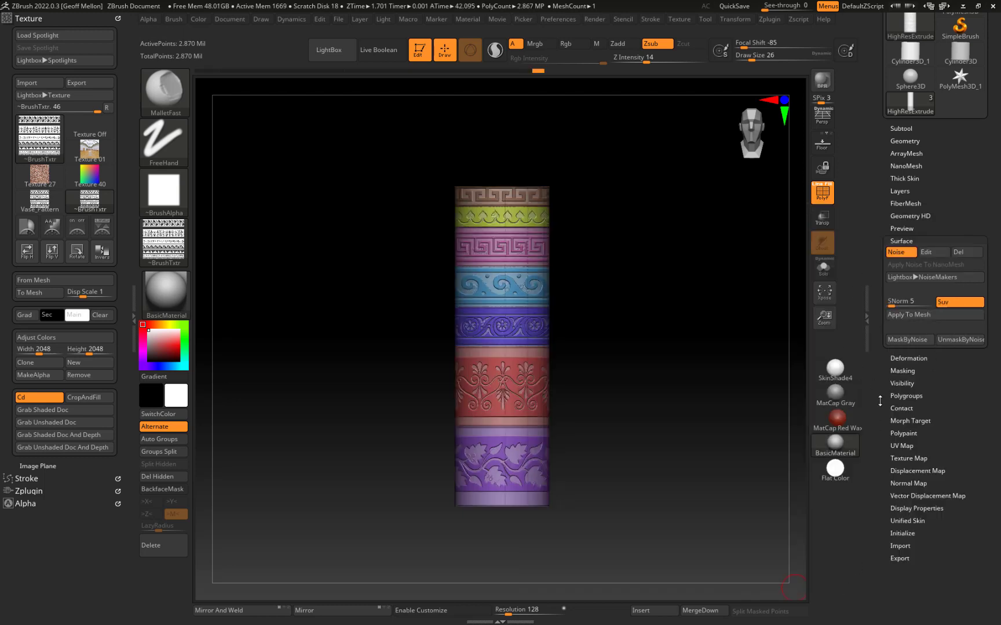
- Turn off the PolyFrame display and inspect the pattern relief on the cylinder up close
key(shift+f)
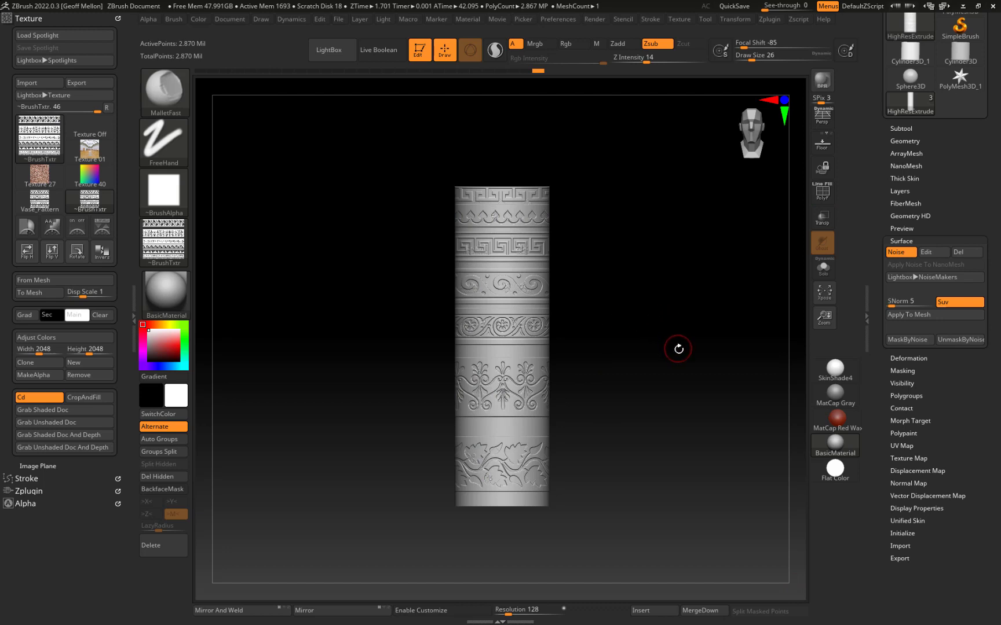
mouse_move(682, 359)
mouse_down()
mouse_move(620, 362)
mouse_move(683, 346)
mouse_up()
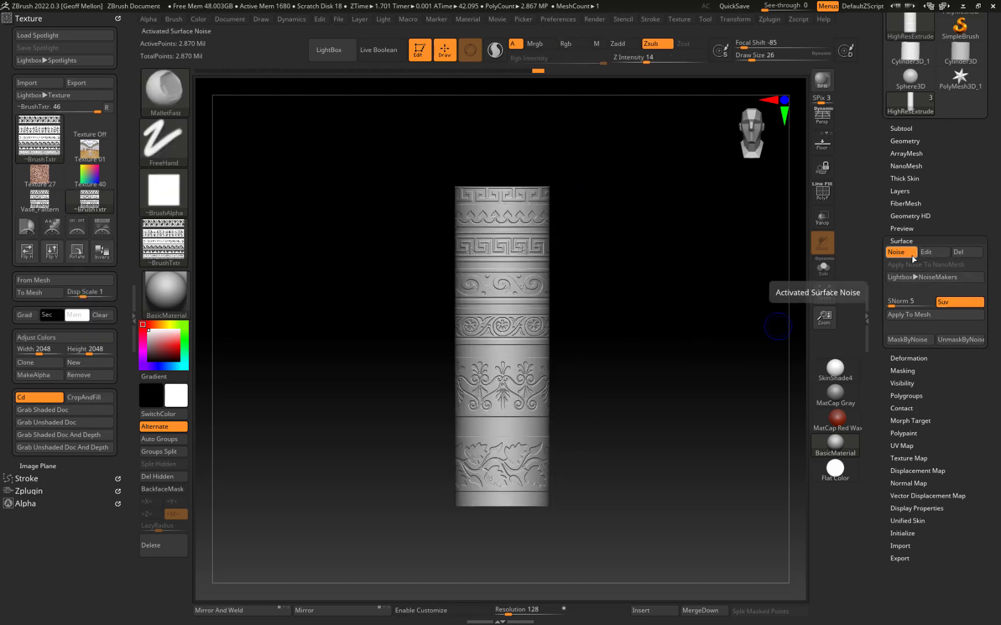
drag(691, 275, 671, 312)
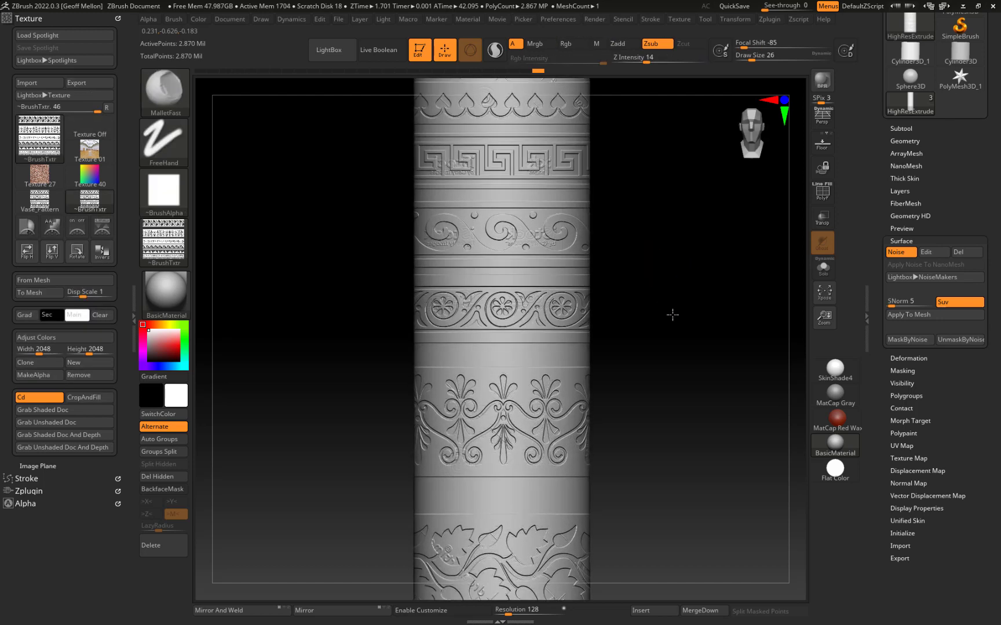
alt+drag(697, 414, 692, 385)
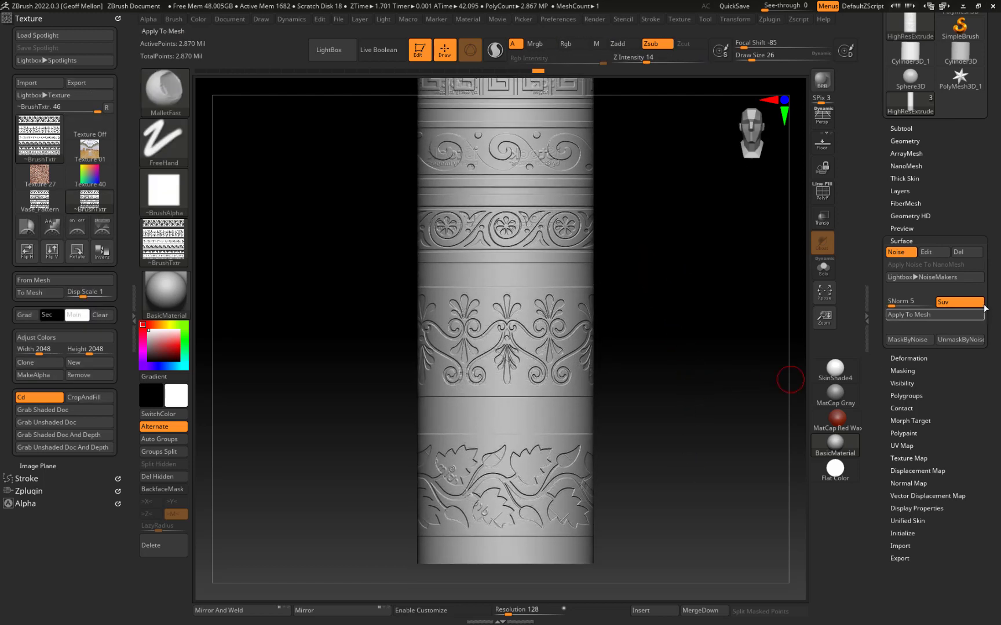
- Reopen the surface noise for editing, check the pattern around the preview cylinder and switch the noise mapping from 3D to UV
click(926, 252)
drag(775, 346, 584, 345)
shift+drag(579, 400, 650, 335)
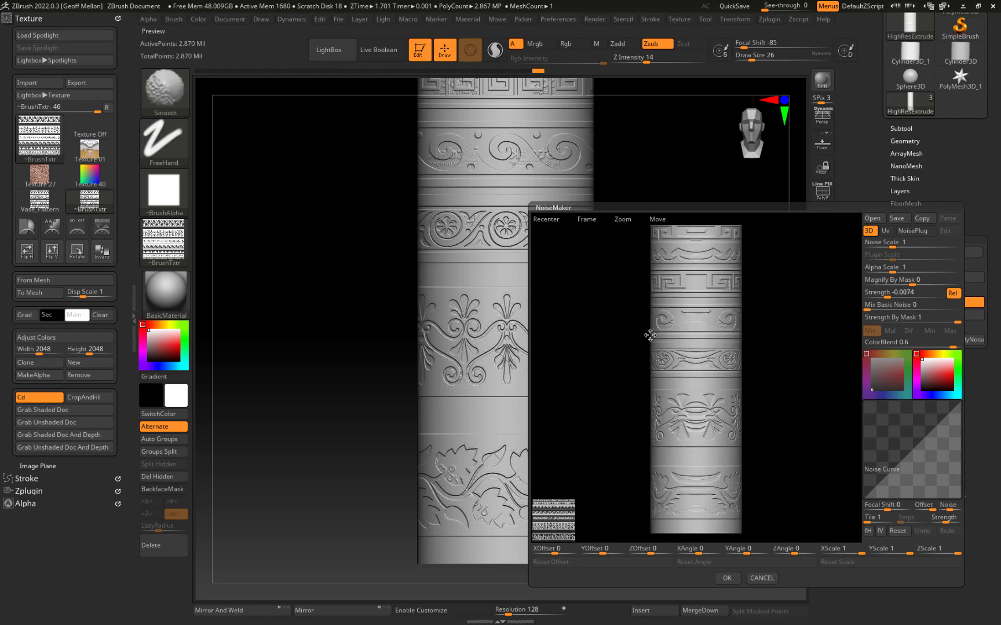
drag(809, 384, 753, 391)
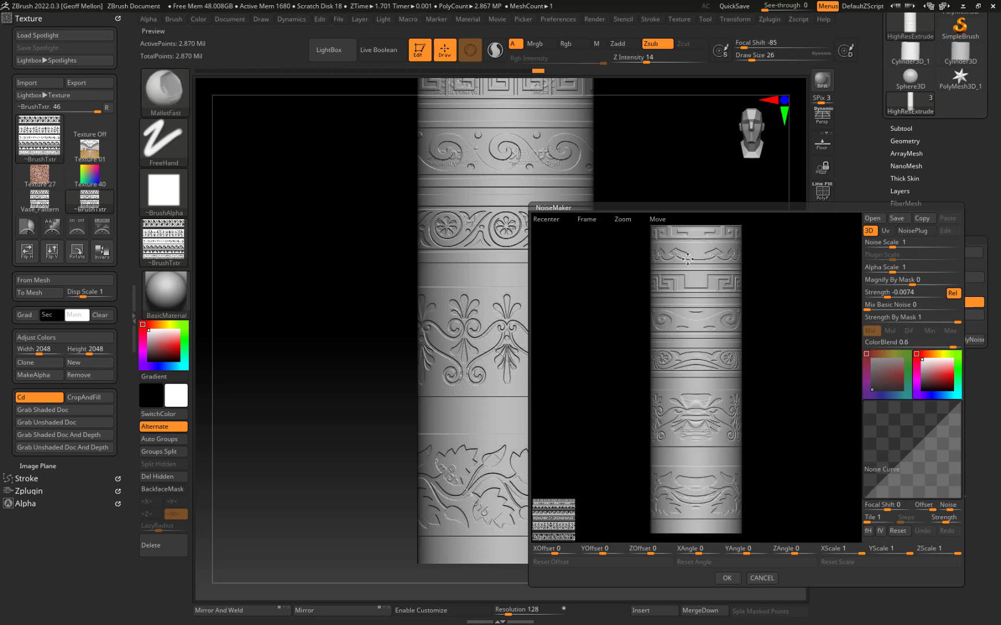
drag(611, 365, 635, 367)
mouse_move(789, 386)
mouse_down()
mouse_move(768, 390)
mouse_move(779, 392)
mouse_up()
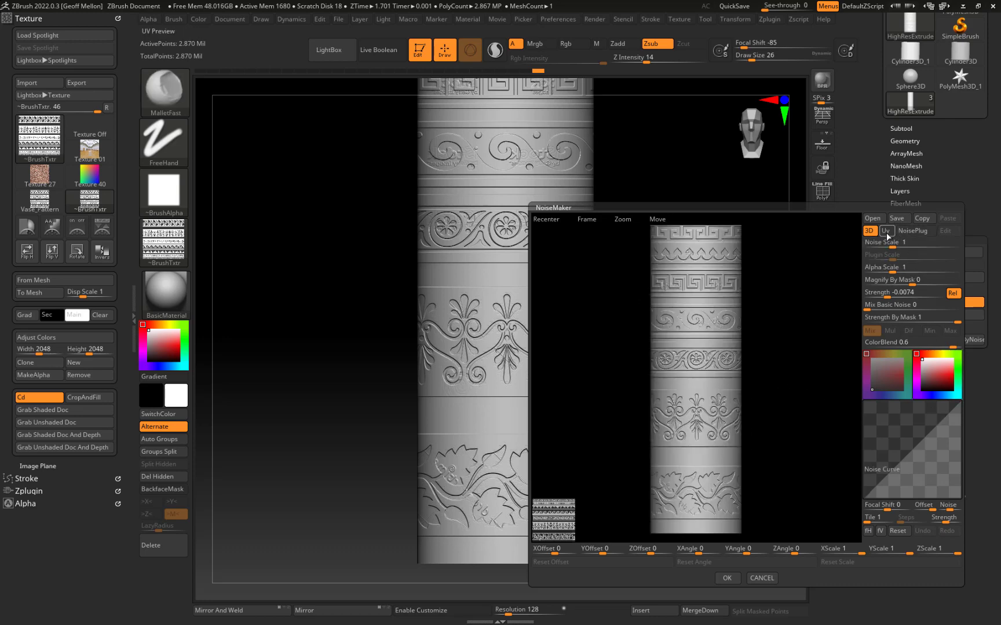
click(886, 231)
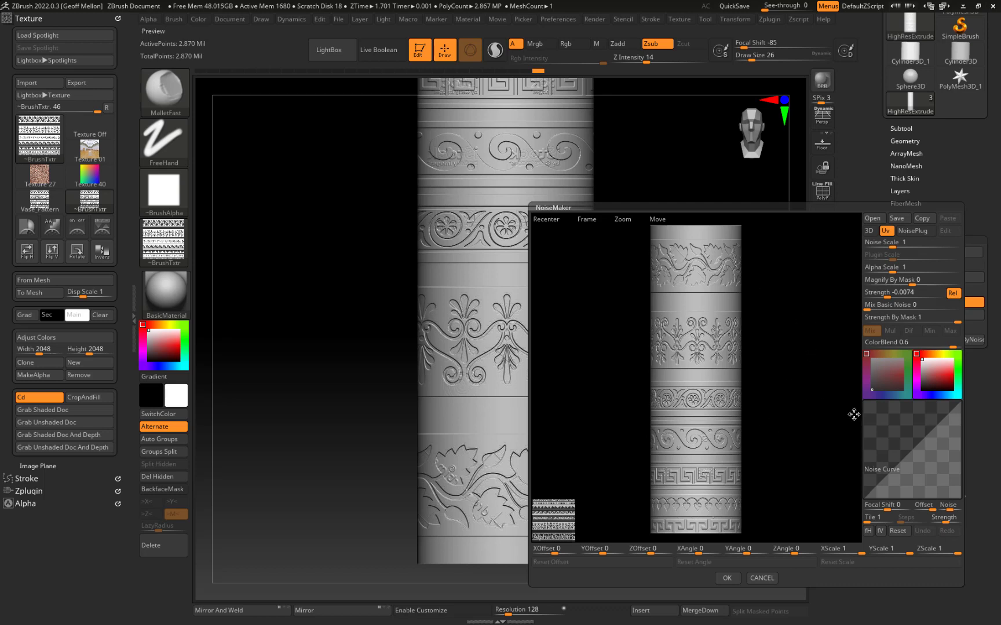
- Replace the noise alpha with the Vase_Pattern2.png image
click(564, 537)
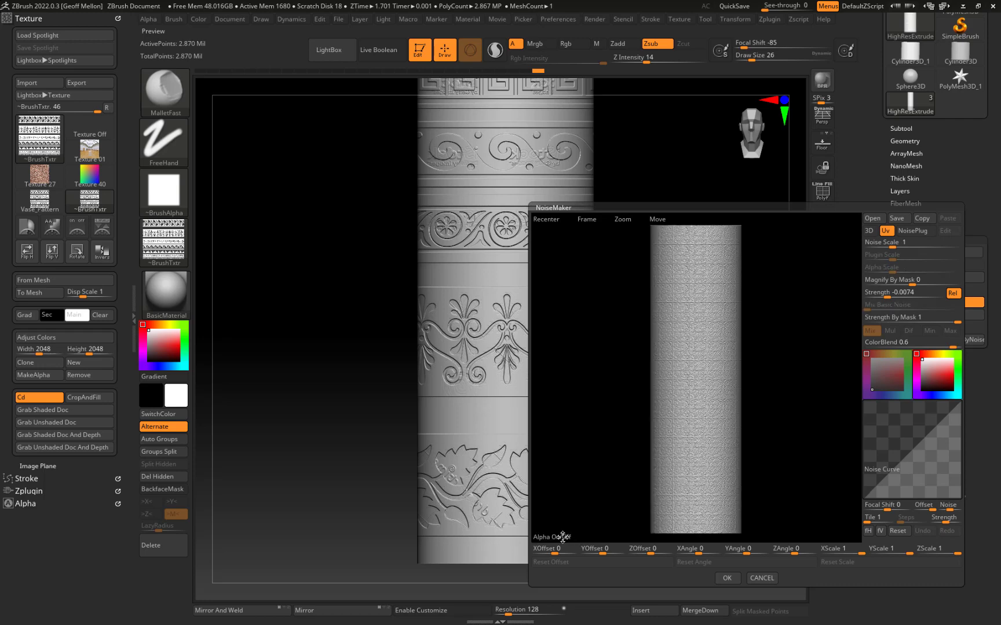
click(561, 538)
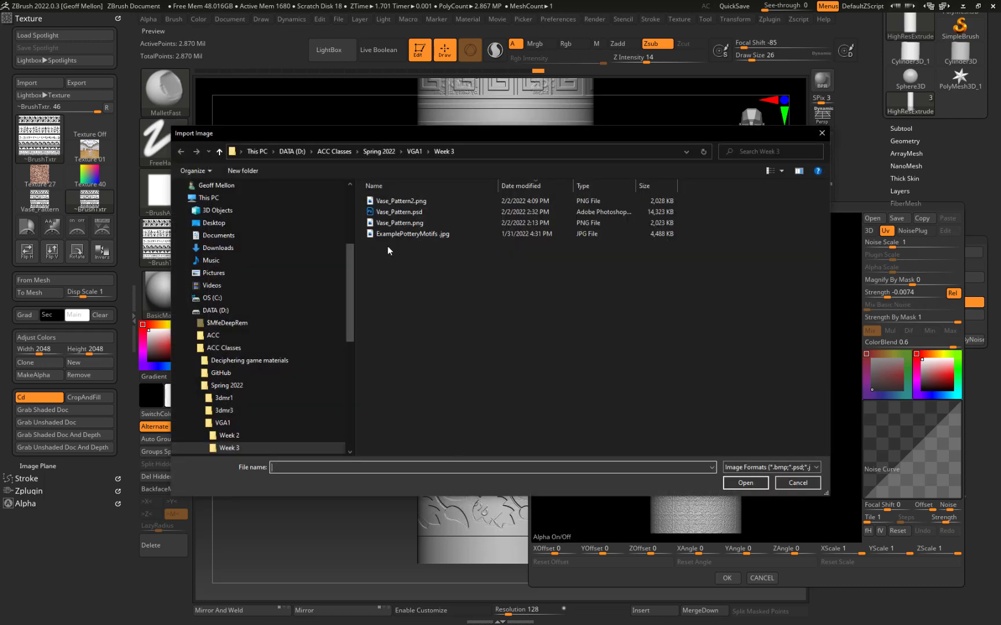
click(400, 201)
click(753, 484)
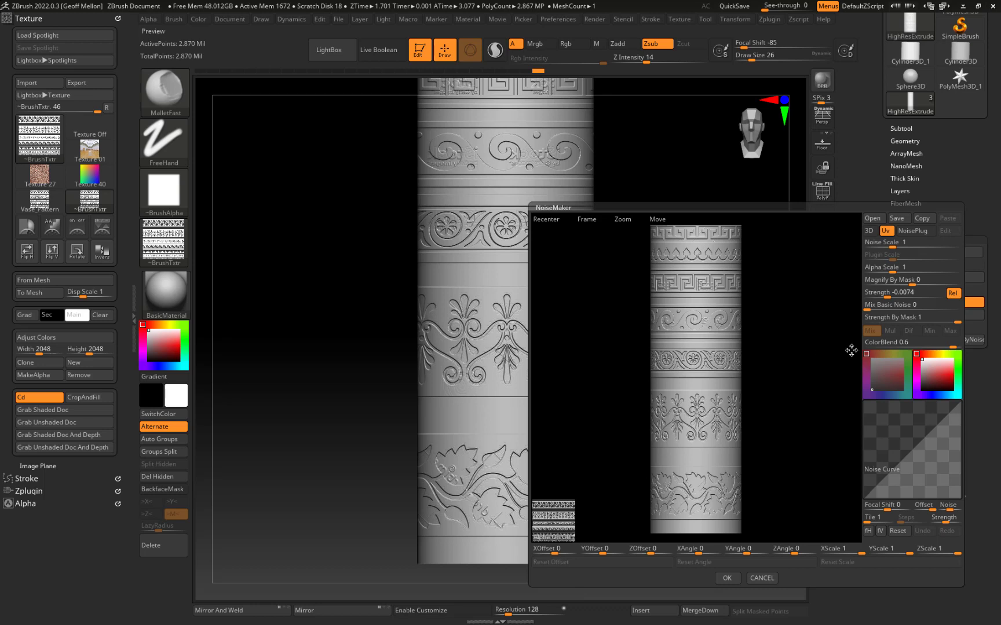
- Set the noise strength to 0.00623 and the Noise Scale to 0, and accept the edited noise
click(892, 292)
text(-0.00071)
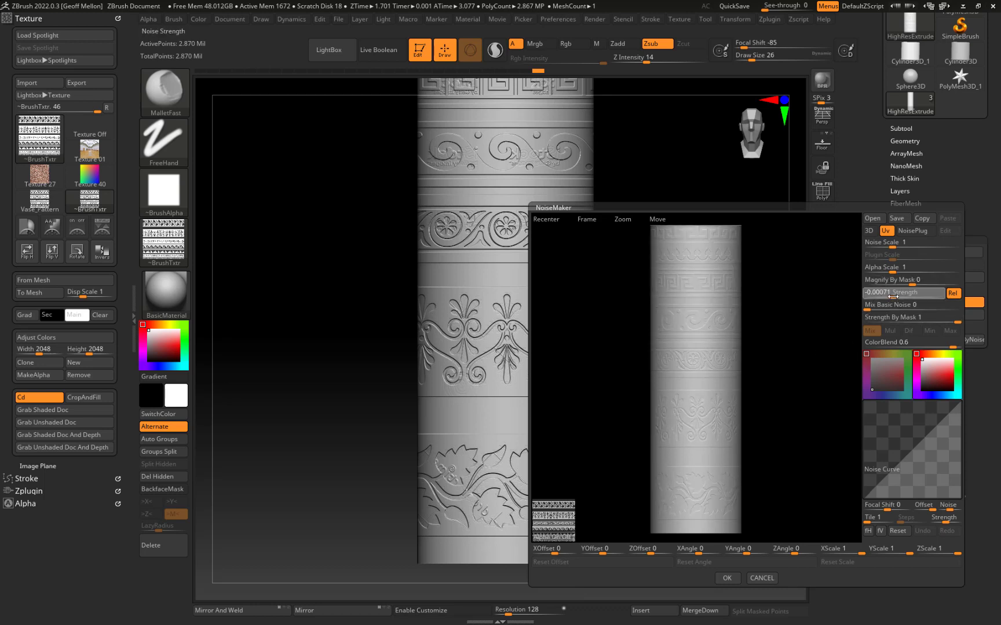
drag(908, 296, 922, 299)
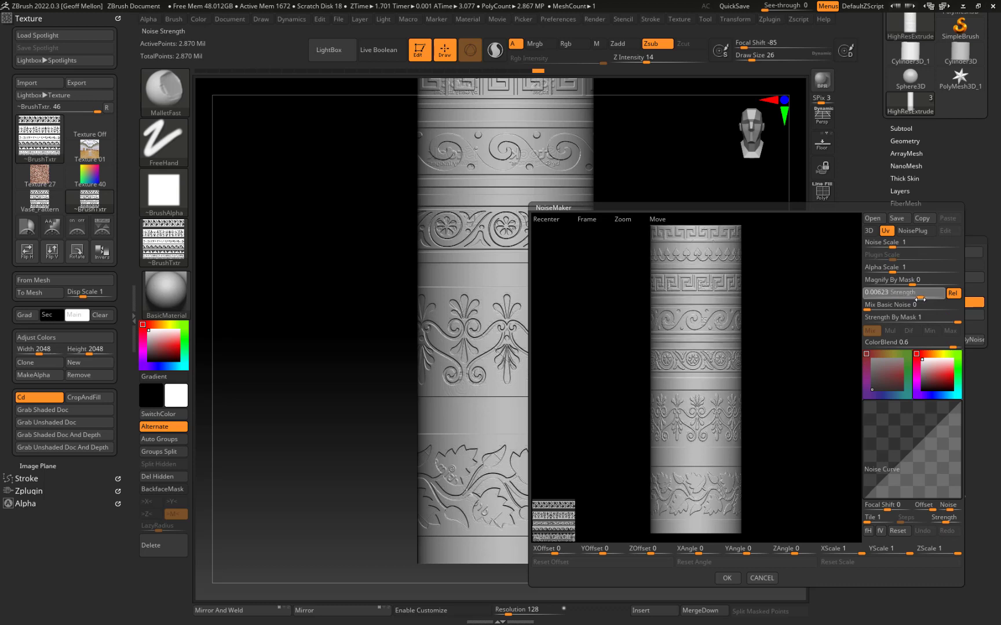
click(920, 299)
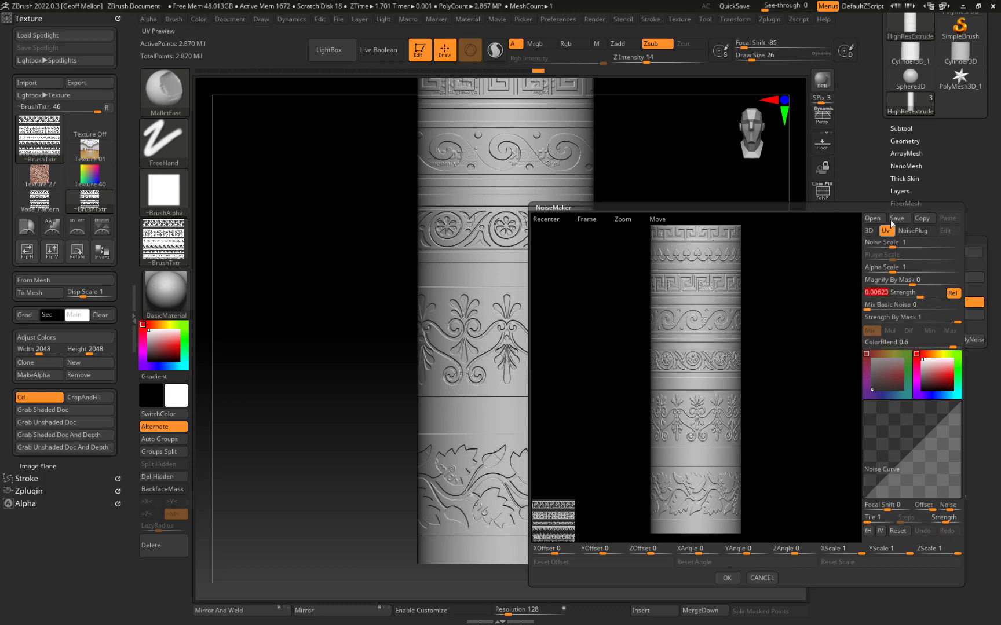
drag(892, 248, 919, 271)
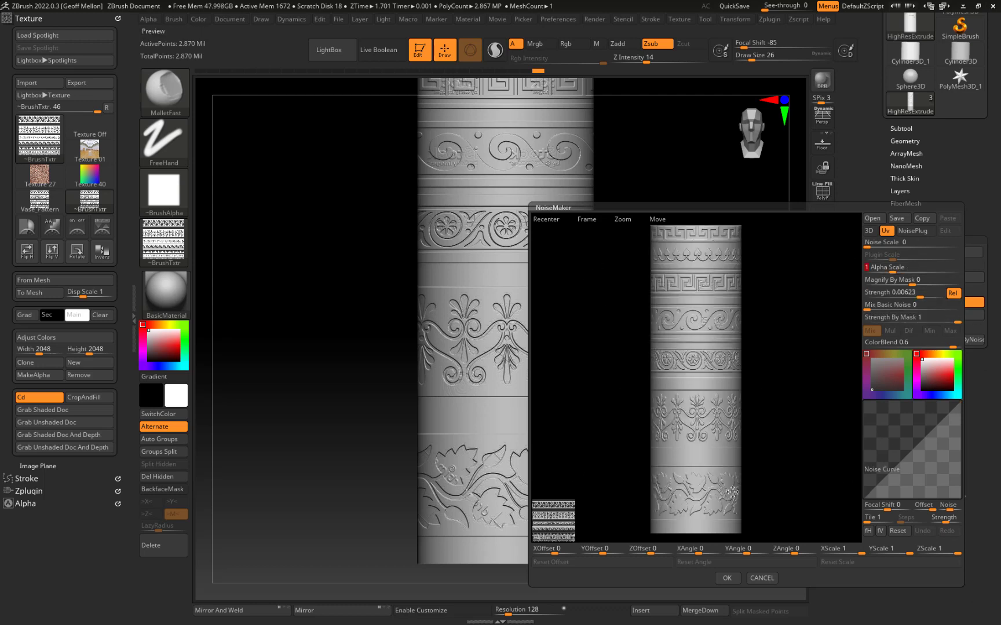
click(726, 578)
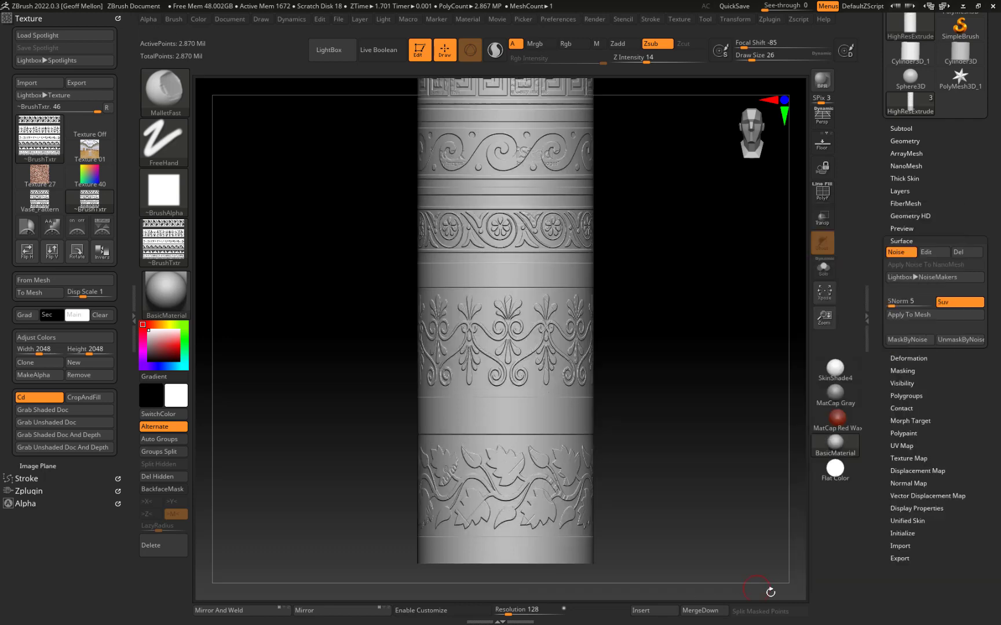
- Check the raised pattern on the cylinder and apply the surface noise to the HighResExtrude mesh
mouse_move(720, 276)
mouse_down()
mouse_move(703, 273)
mouse_move(717, 275)
mouse_move(711, 336)
mouse_up()
mouse_move(723, 377)
mouse_down()
mouse_move(714, 367)
mouse_move(733, 419)
mouse_up()
key(f)
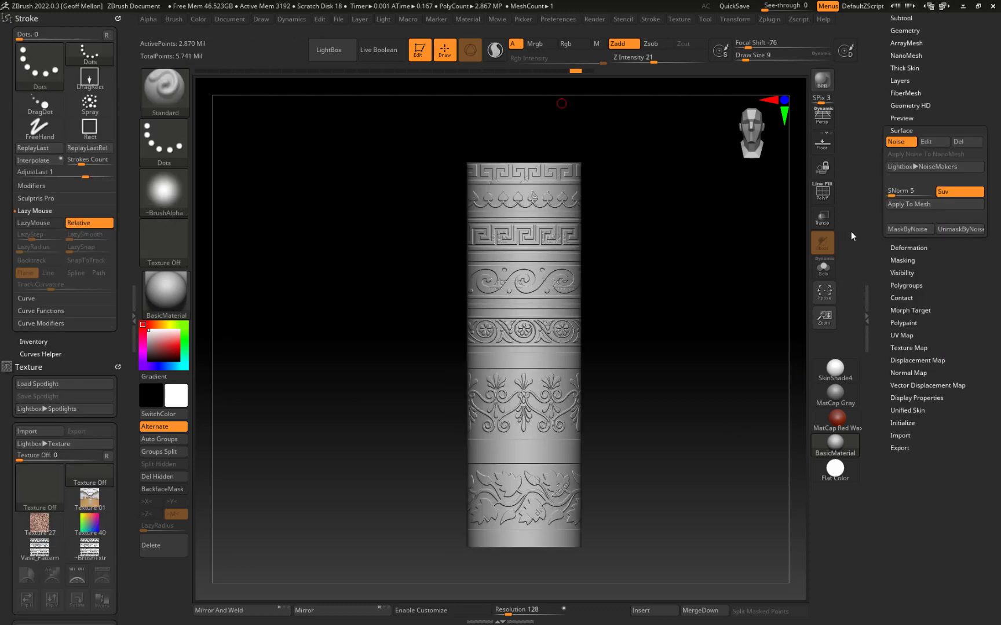
click(908, 203)
drag(629, 280, 689, 298)
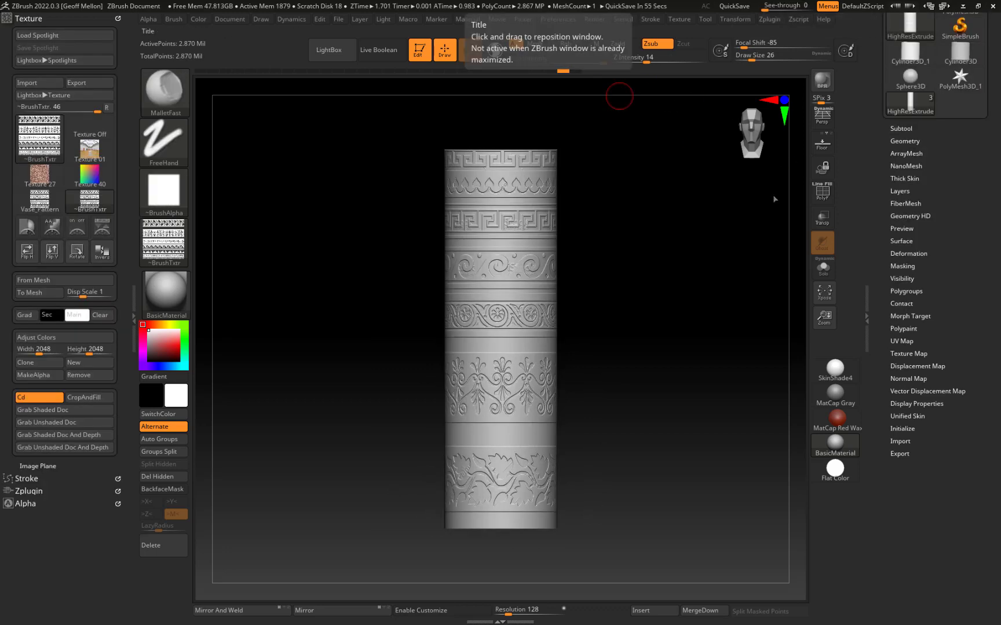
- Make HighResScupt the active, visible subtool and set the brush texture to Texture Off
click(906, 130)
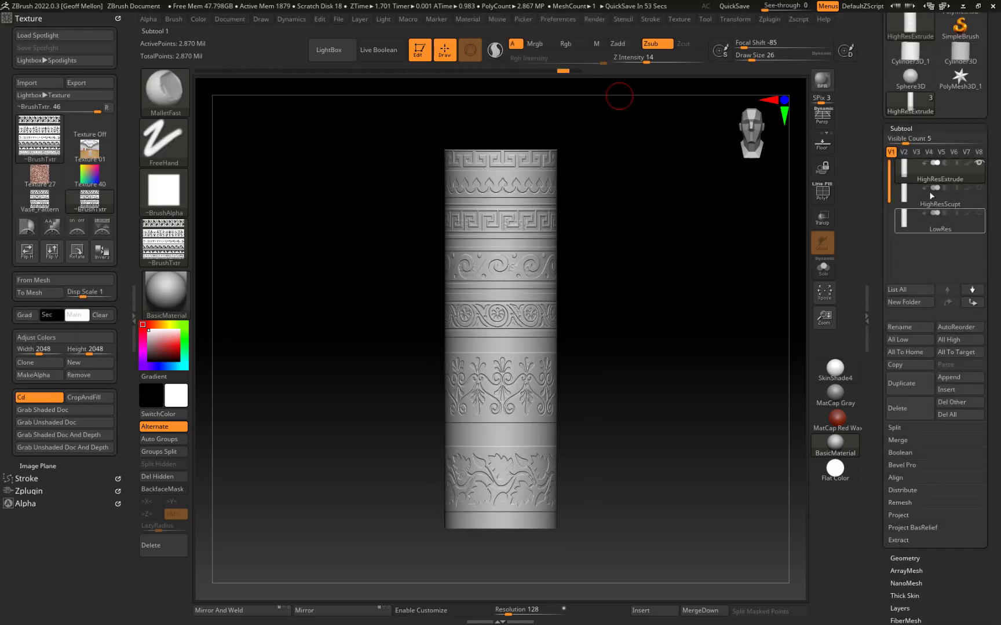
click(966, 201)
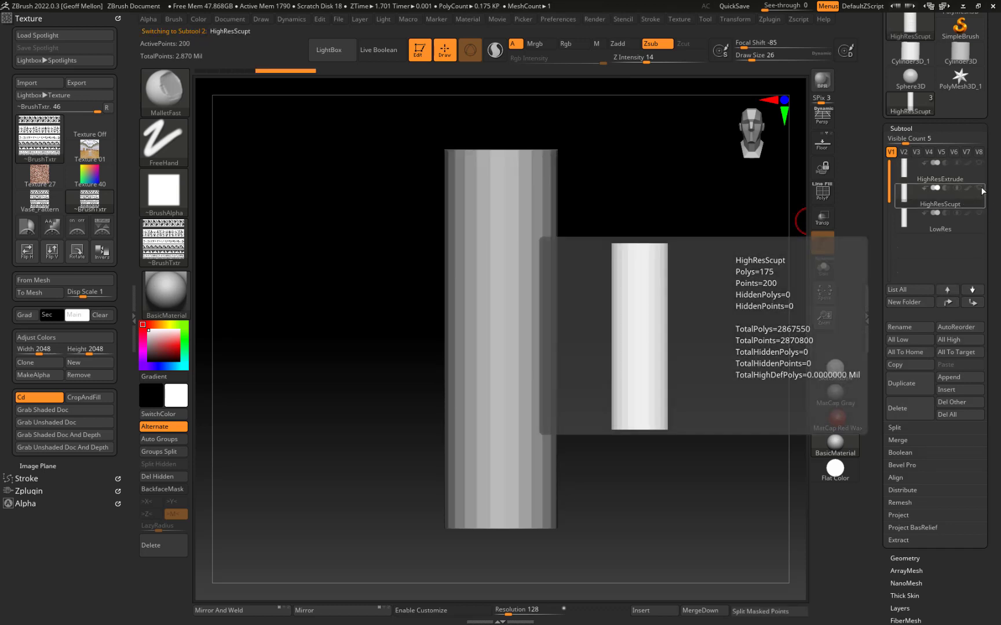
click(981, 189)
drag(652, 279, 699, 267)
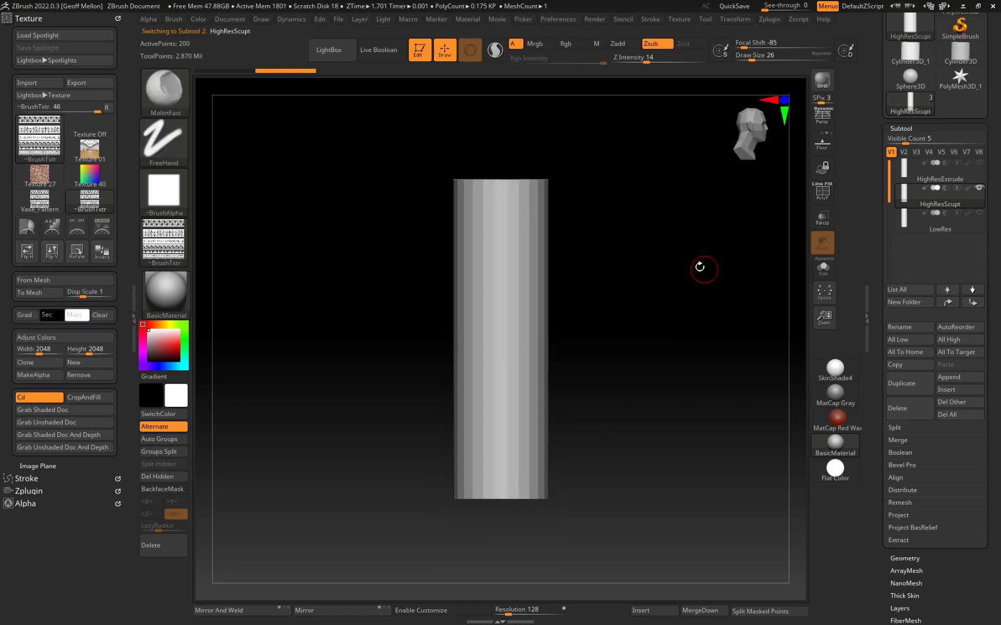
click(164, 242)
click(227, 251)
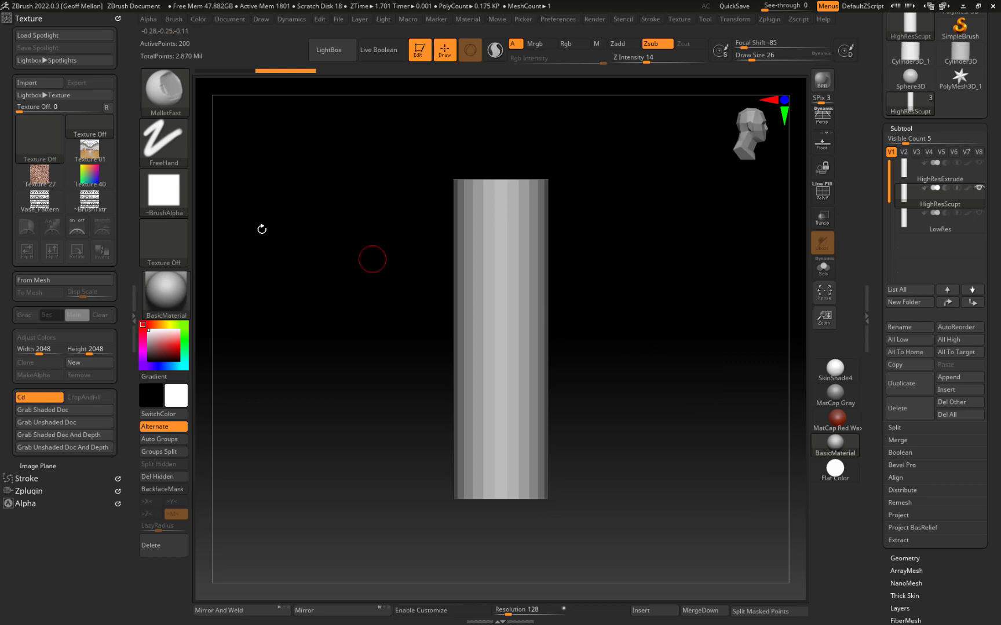
- Examine the polygroups of the low-subdivision HighResScupt cylinder with the polyframe display switched on and off again
drag(630, 217, 645, 242)
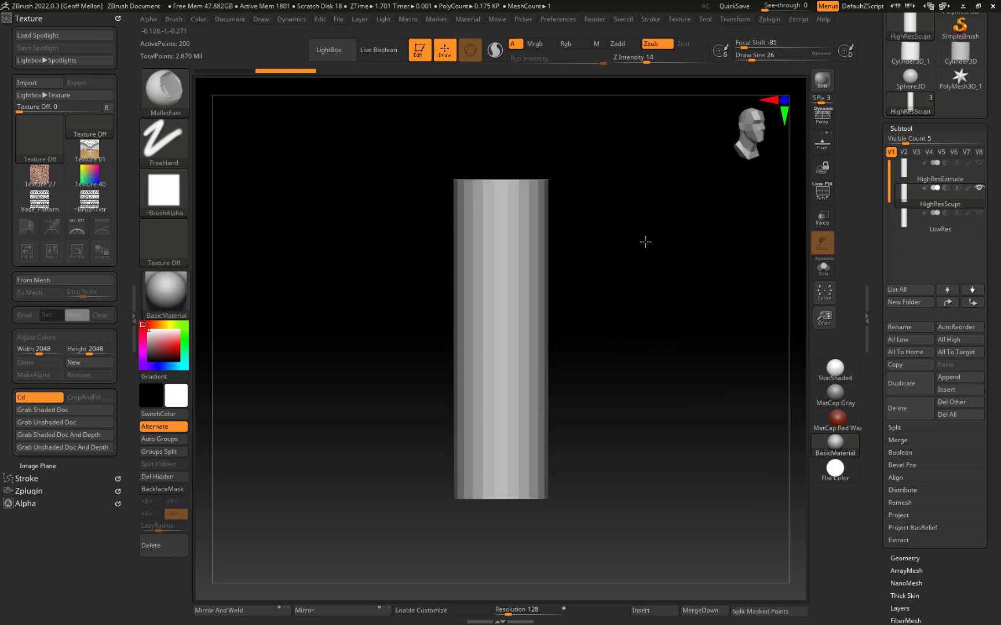
key(shift+f)
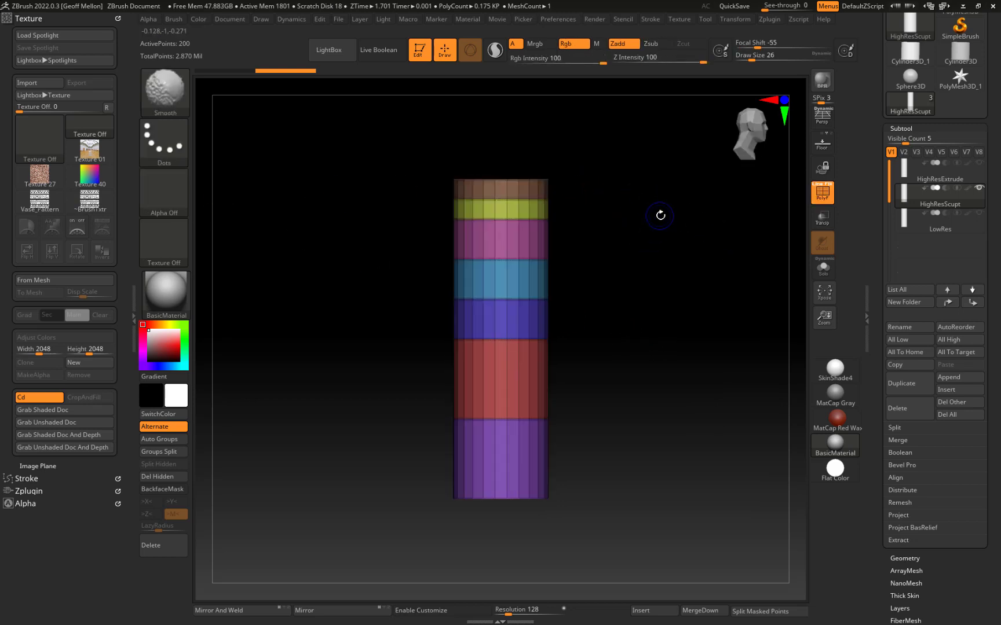
key(shift+f)
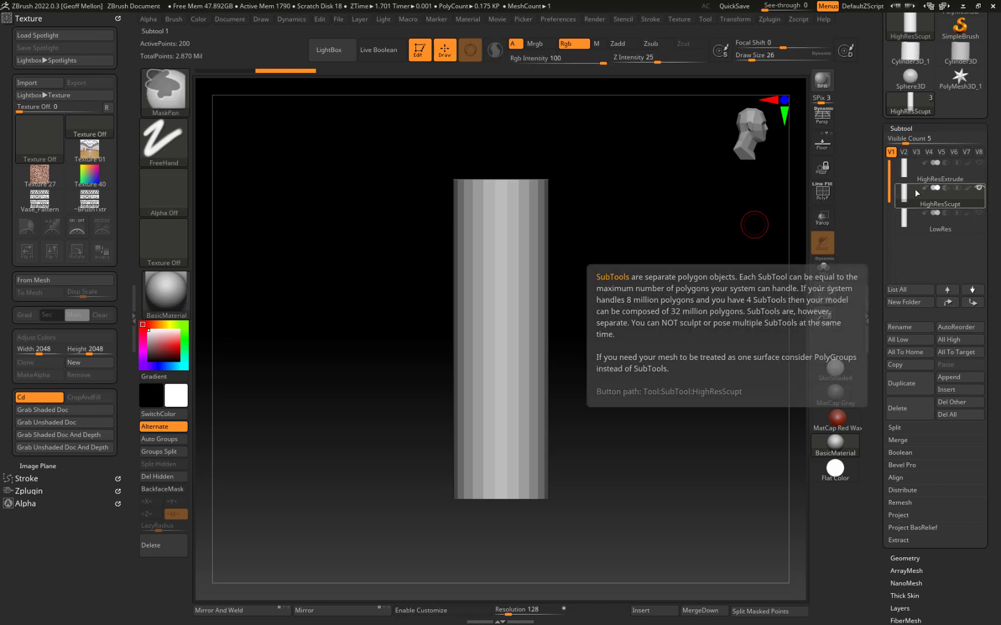
- Subdivide the HighResScupt cylinder repeatedly up to about 2.87 million polygons
click(917, 193)
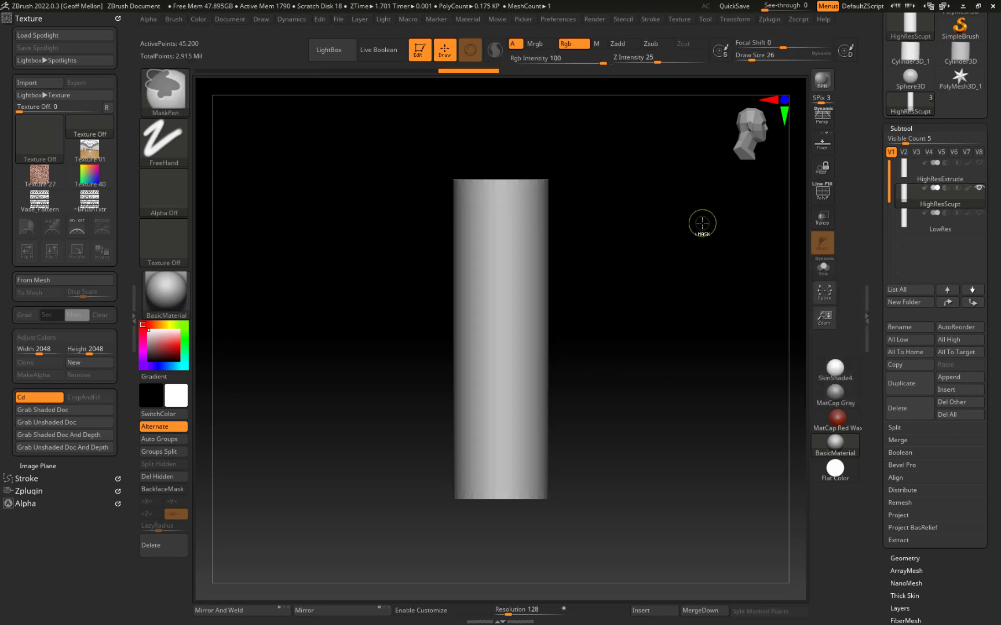
key(ctrl+d)
key(ctrl+d)
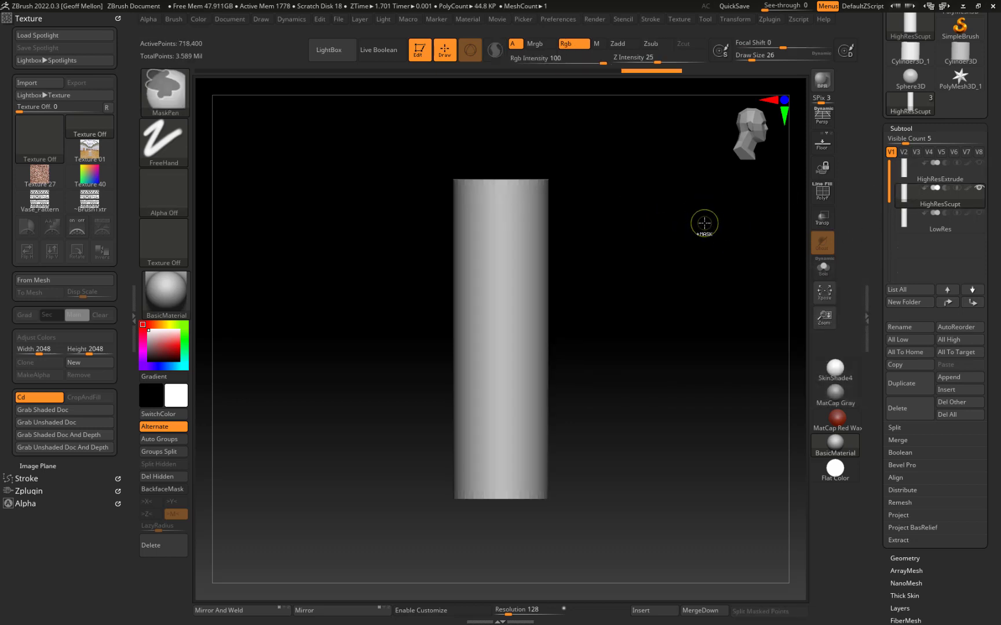
key(ctrl+d)
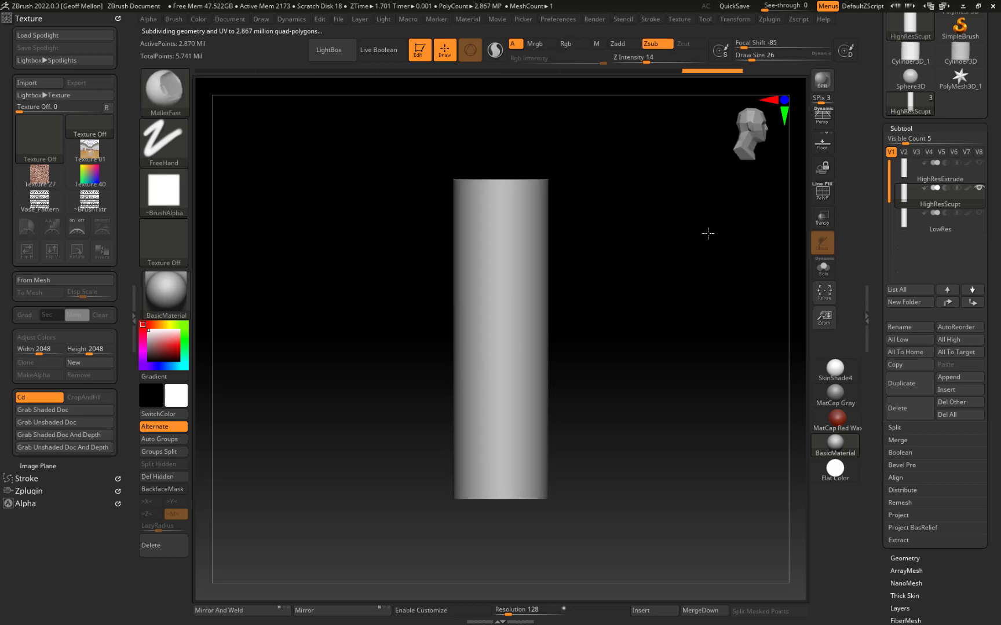
alt+drag(689, 289, 700, 282)
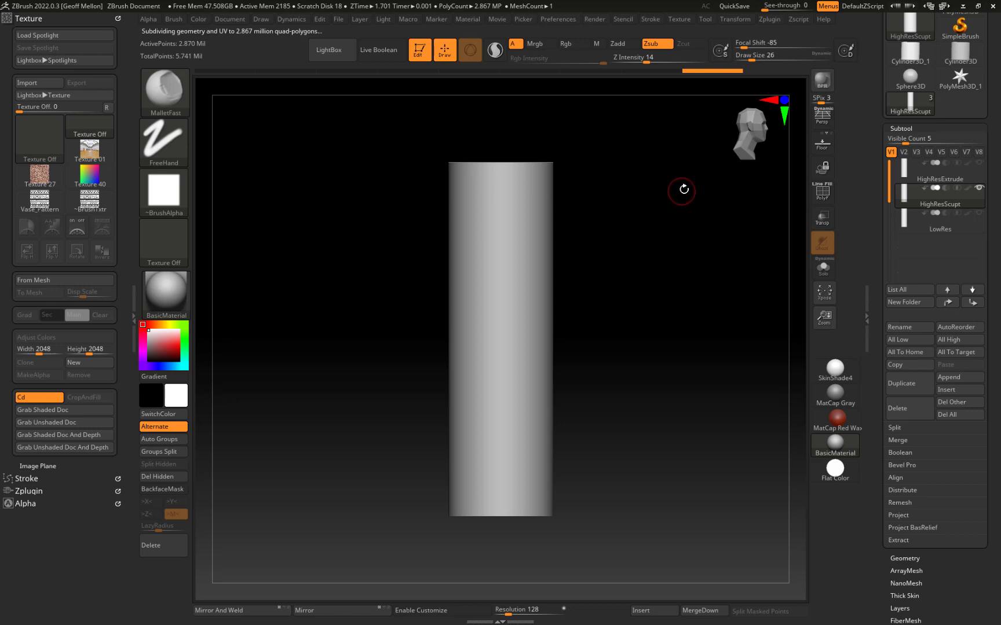
- Isolate the topmost polygroup band of the HighResScupt cylinder, hide the rest and frame the band closely
key(ctrl+shift)
ctrl+shift+click(519, 176)
alt+drag(649, 202, 636, 388)
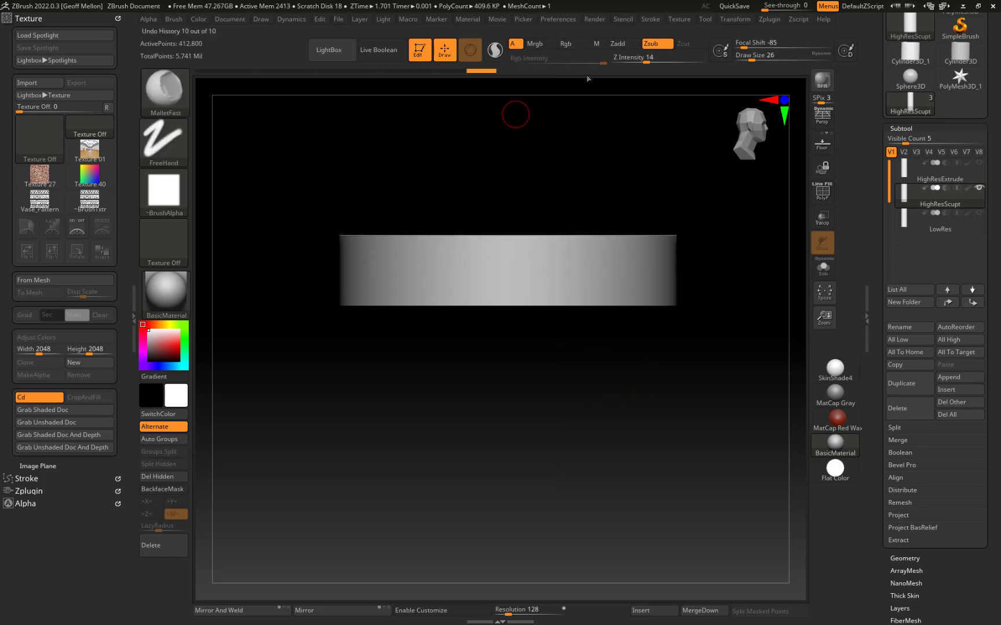
- Turn on X symmetry and switch to the DamStandard brush for sculpting the band
key(x)
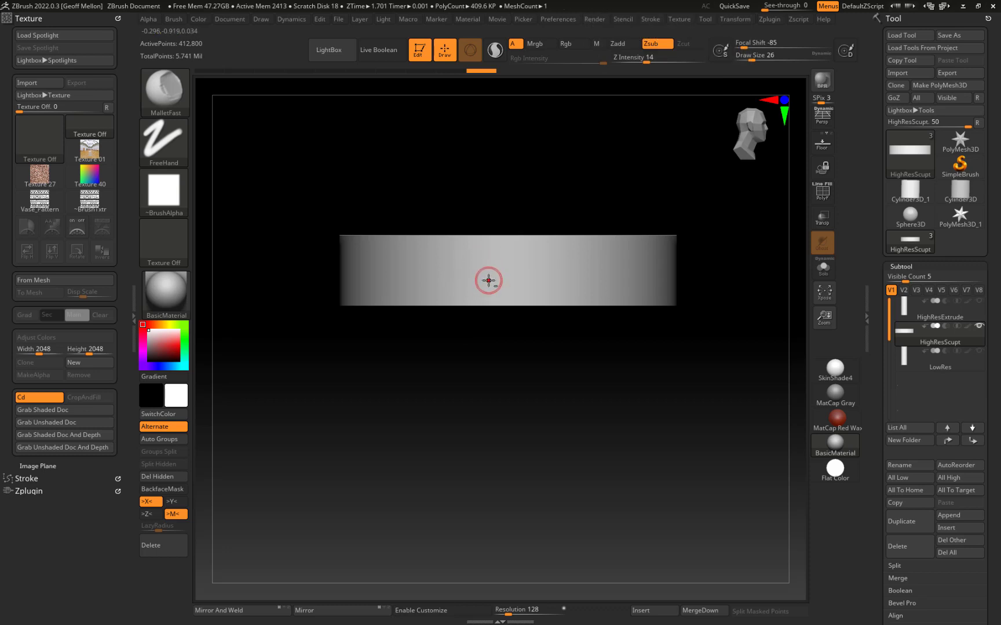
key(b)
key(d)
key(s)
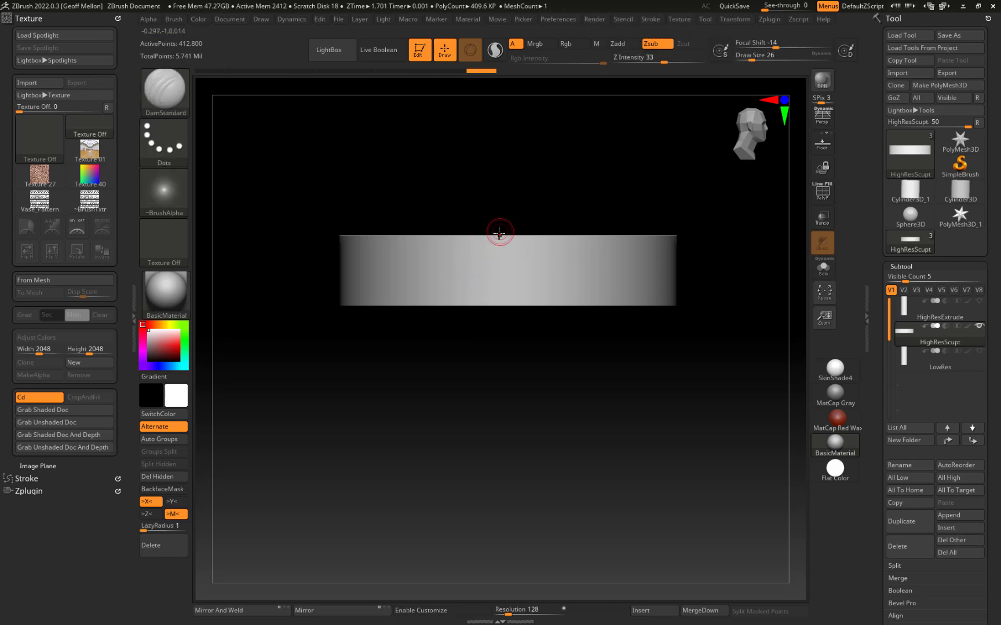
- Try freehand DamStandard strokes mirrored across X on the front of the band and undo them
mouse_move(499, 233)
mouse_down()
mouse_move(456, 277)
mouse_move(394, 283)
mouse_up()
key(ctrl+z)
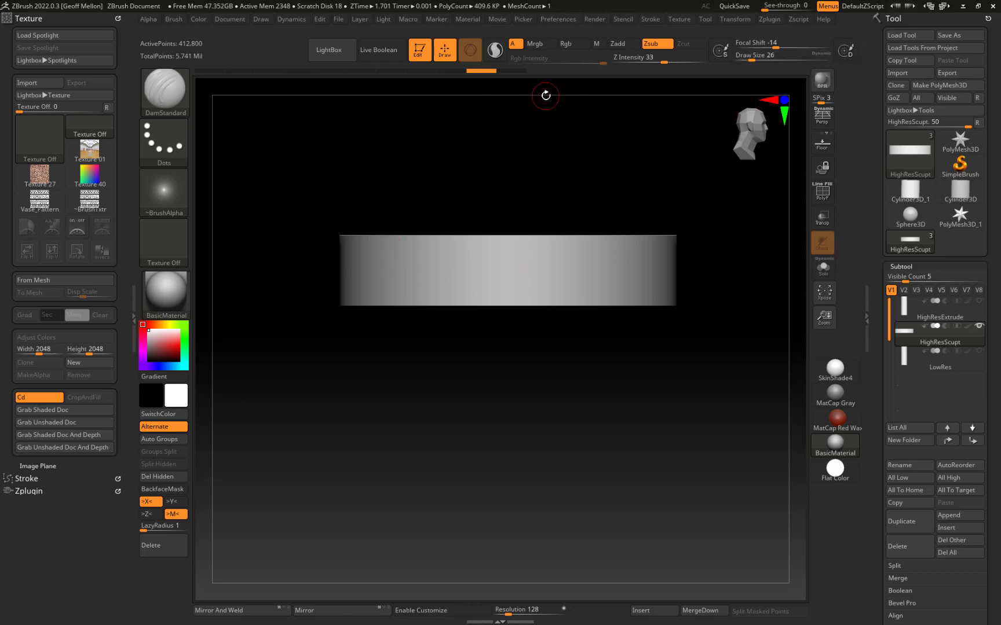
key(x)
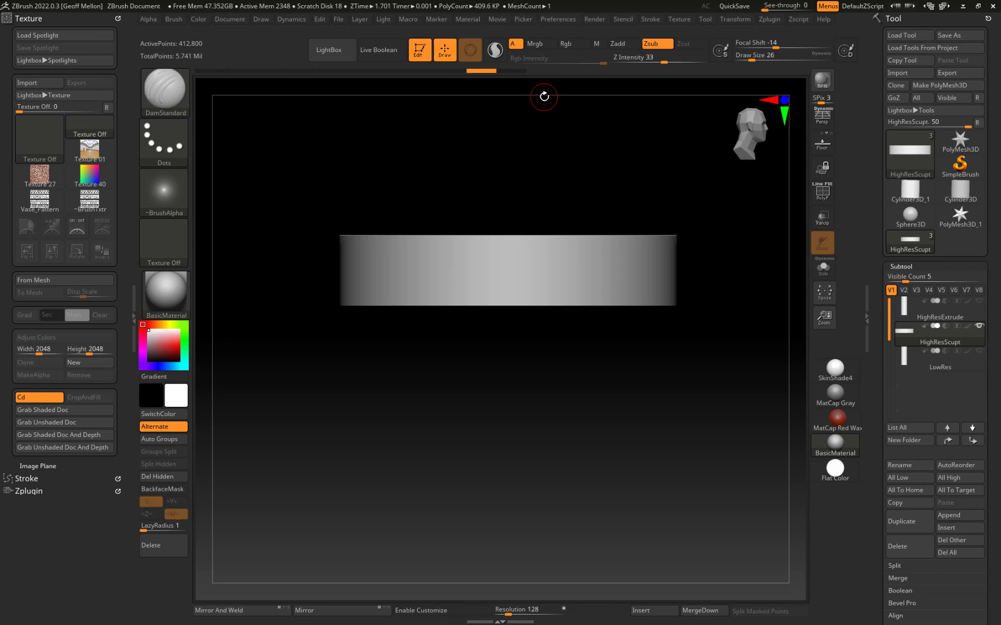
key(x)
drag(678, 339, 621, 339)
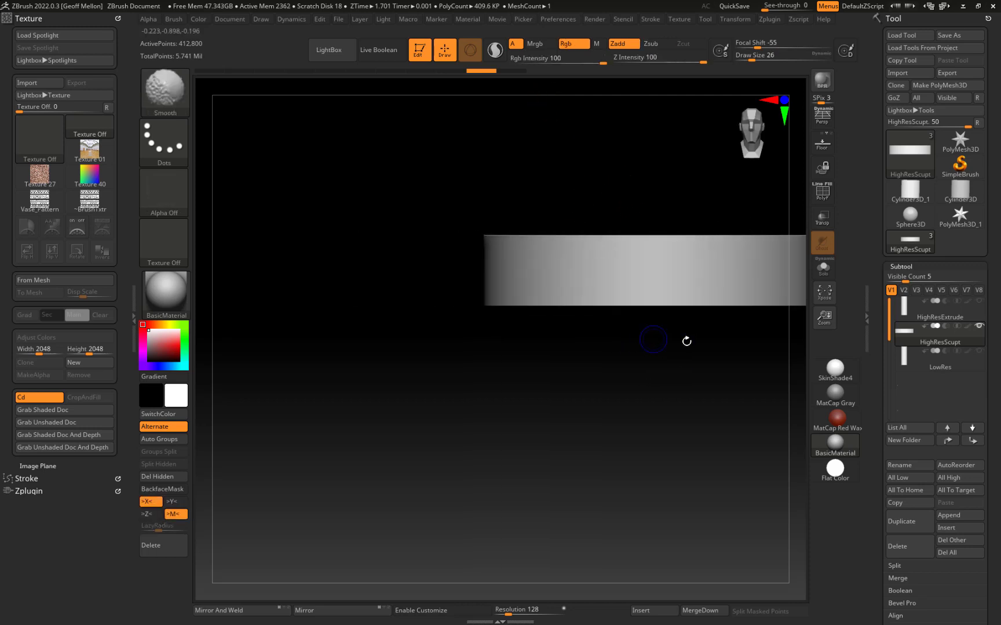
alt+drag(731, 340, 590, 377)
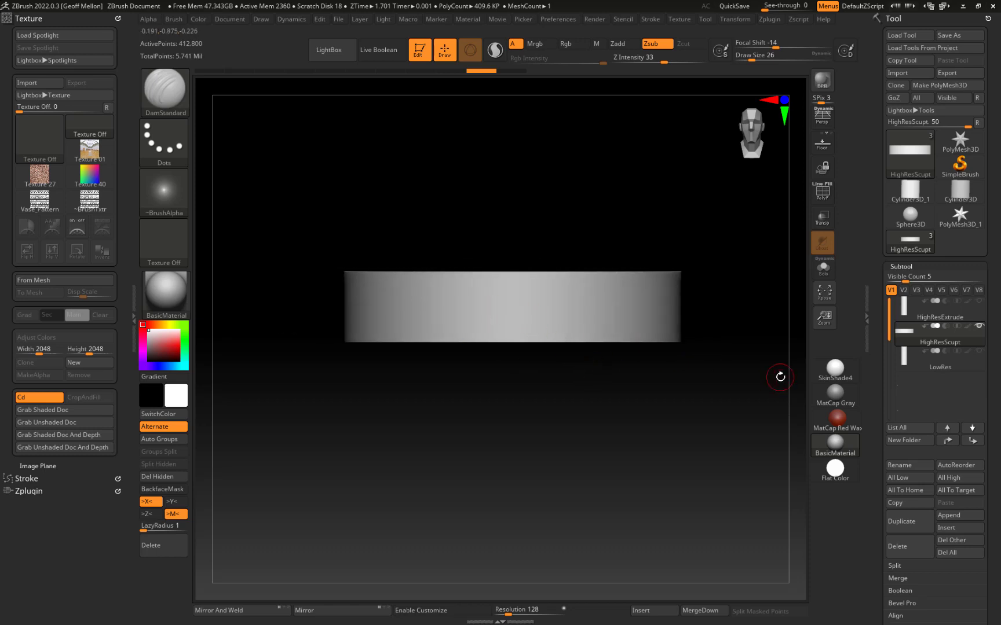
drag(492, 292, 408, 312)
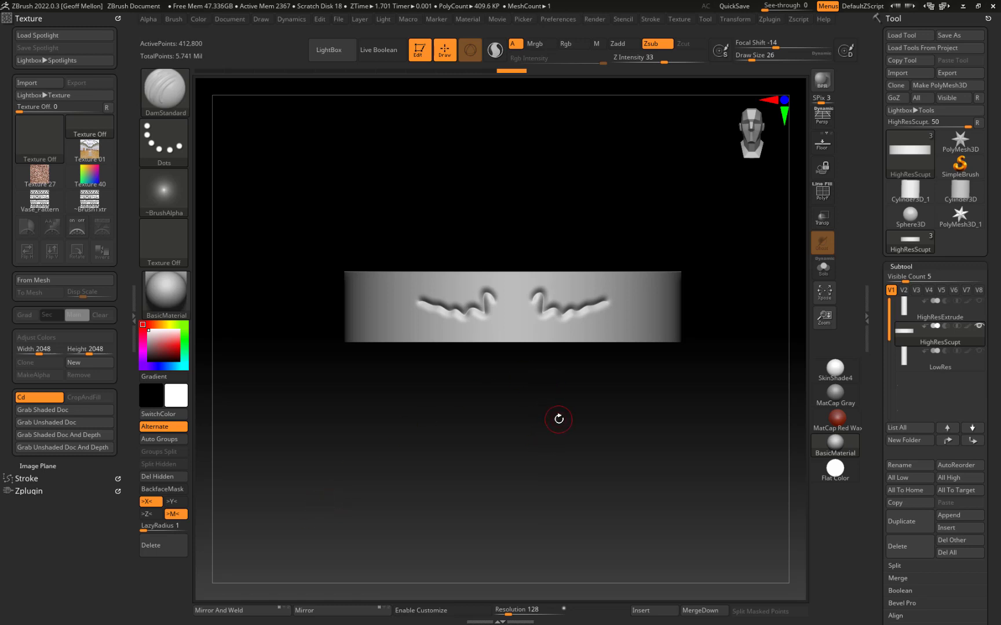
key(ctrl+z)
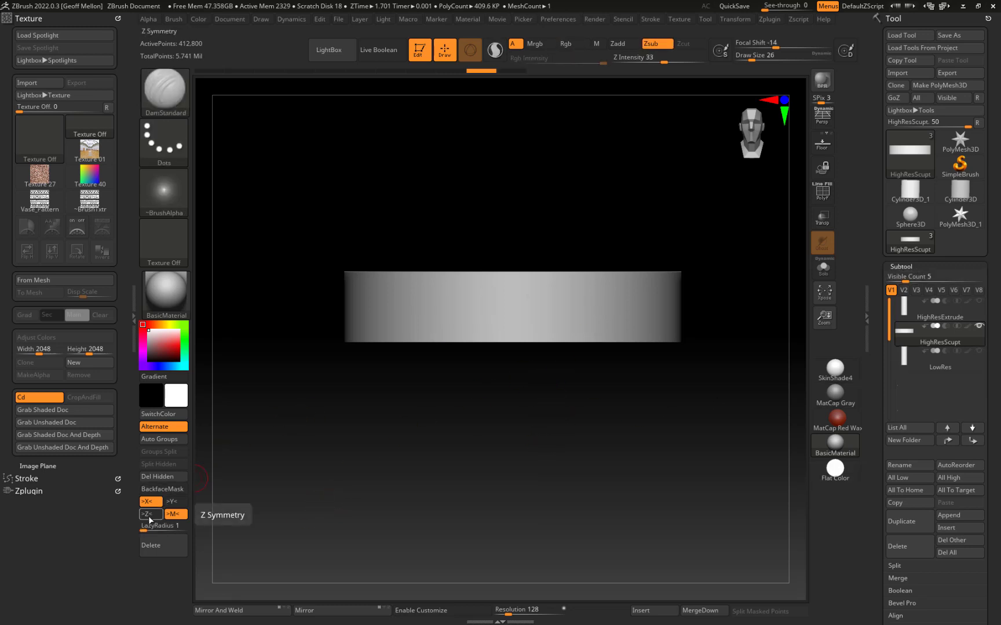
- Add Z symmetry to X symmetry, try a mirrored DamStandard stroke on the band, check it around the ring and undo it
click(150, 515)
drag(563, 302, 452, 316)
mouse_move(395, 412)
mouse_down()
mouse_move(491, 418)
mouse_move(307, 427)
mouse_up()
drag(429, 420, 456, 437)
key(ctrl+z)
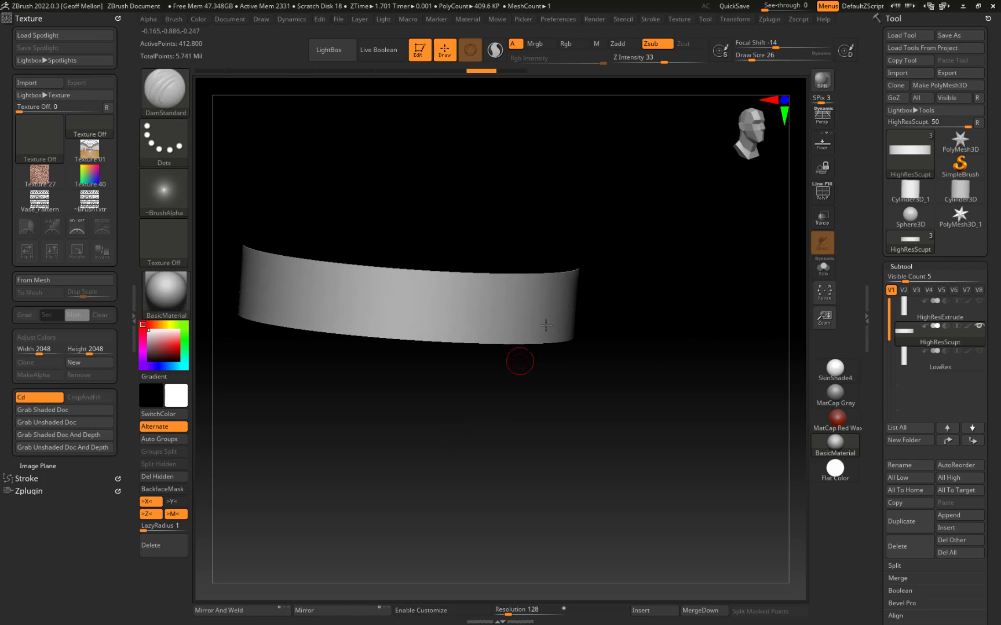
- Try a wavy DamStandard groove along the full width of the band with X and Z symmetry, and undo it
drag(581, 366, 533, 359)
alt+drag(590, 393, 579, 402)
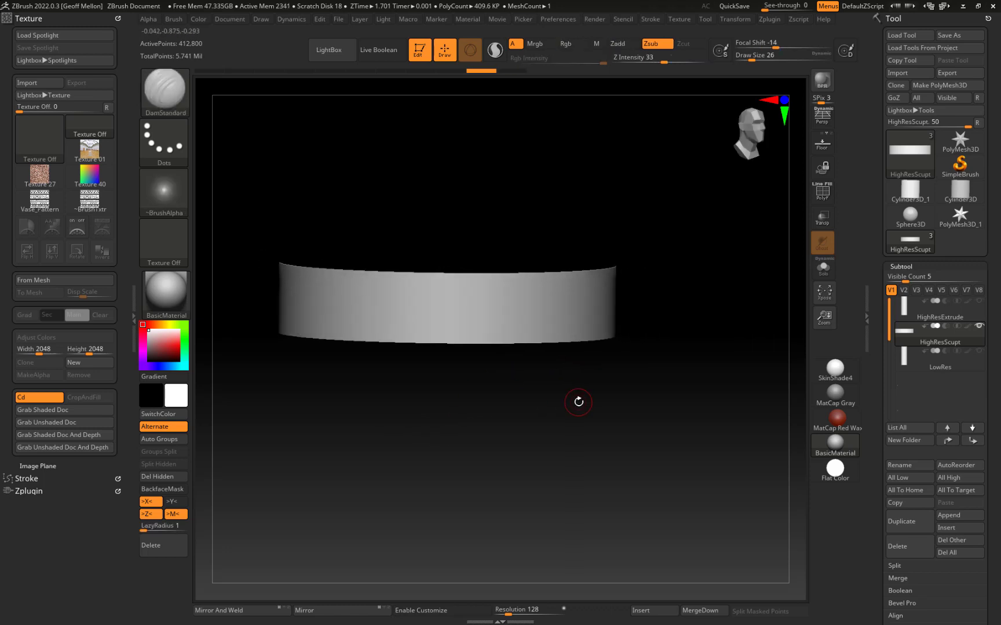
drag(515, 311, 283, 307)
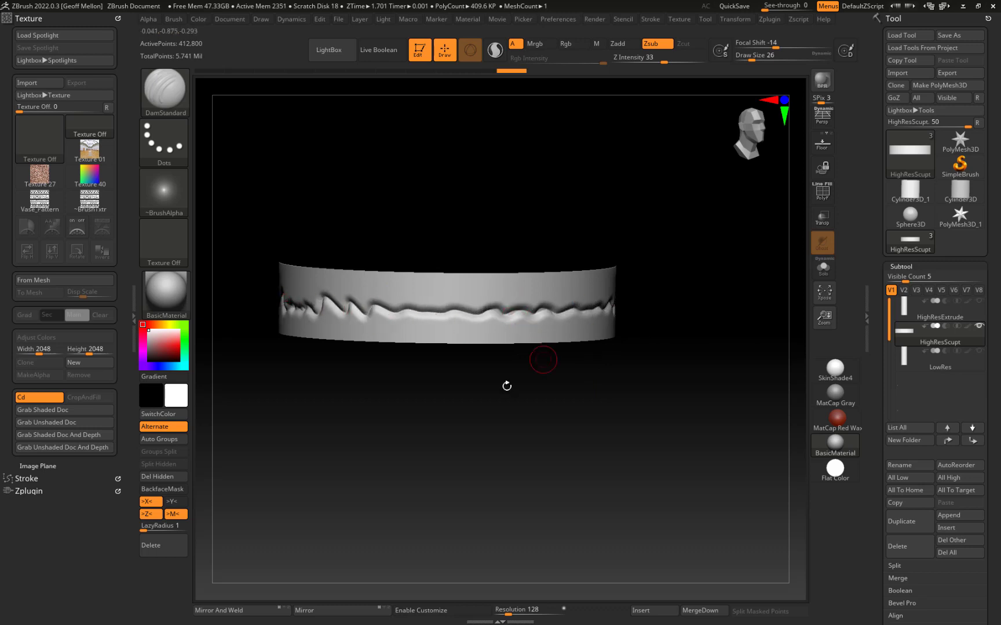
mouse_move(507, 386)
mouse_down()
mouse_move(548, 398)
mouse_move(441, 400)
mouse_move(456, 402)
mouse_up()
key(ctrl+z)
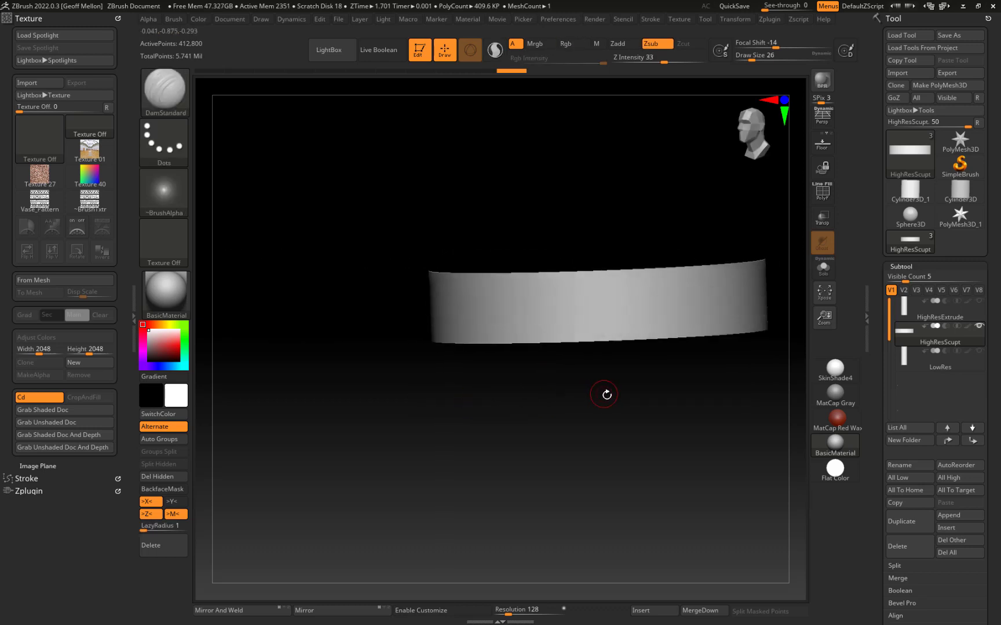
mouse_move(604, 393)
mouse_down()
mouse_move(627, 417)
mouse_move(552, 409)
mouse_up()
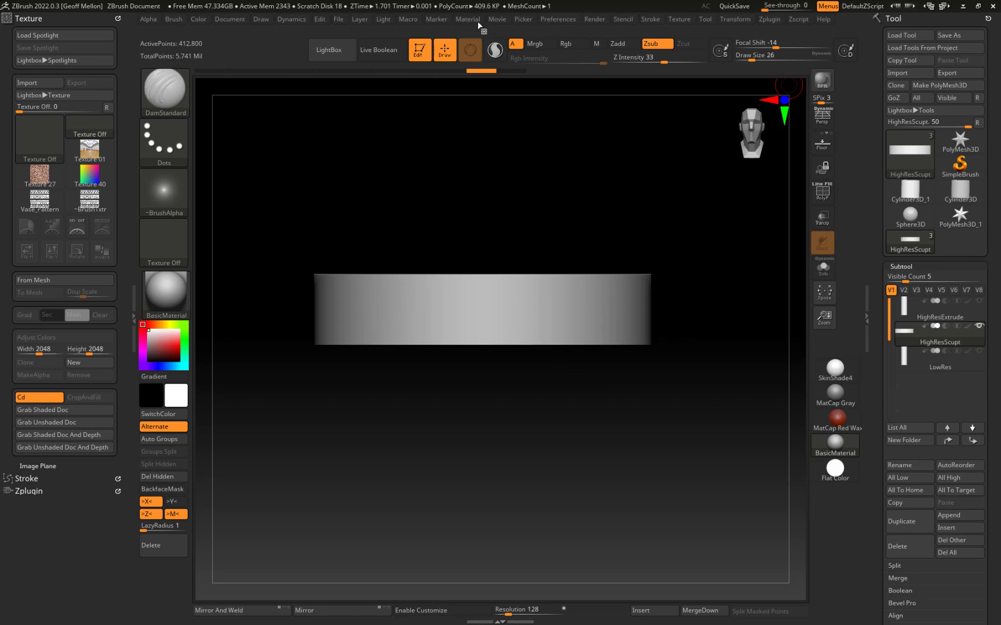
- Dock the Transform palette and enable radial symmetry around the Y axis only, with X and Z symmetry off
click(739, 22)
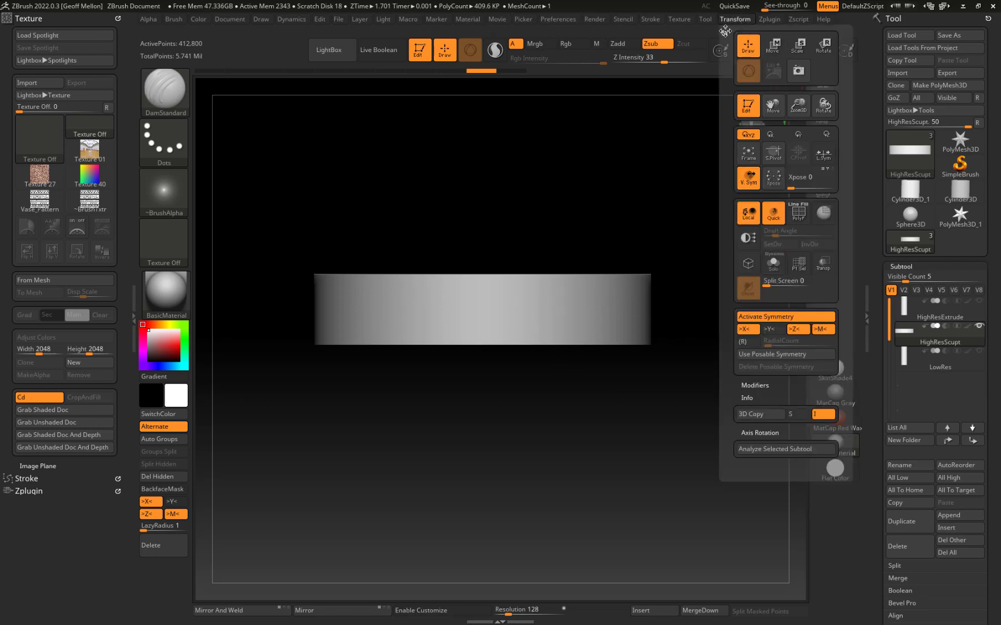
drag(725, 31, 910, 113)
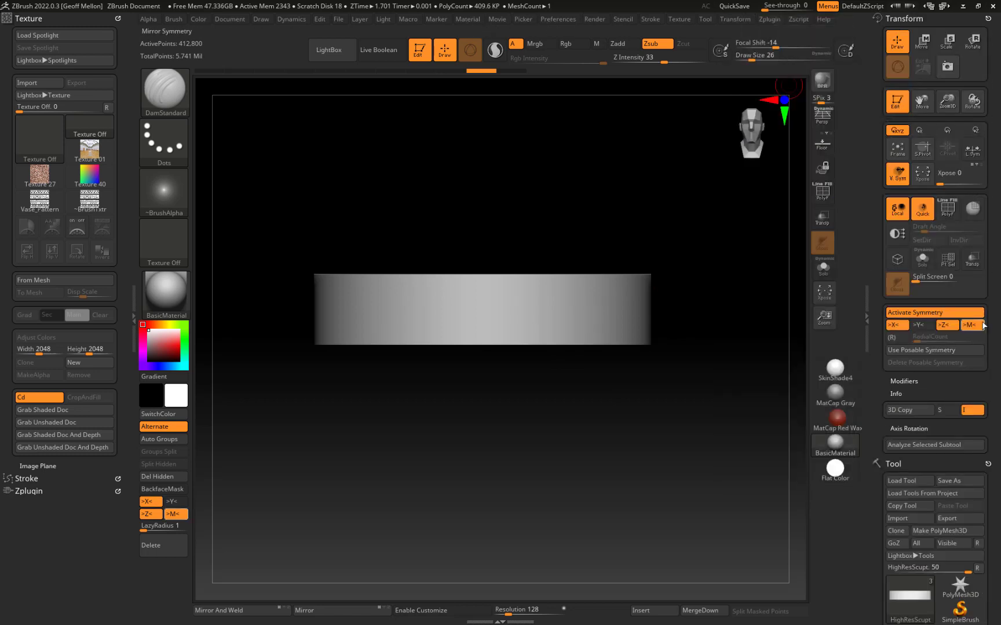
click(896, 338)
click(895, 325)
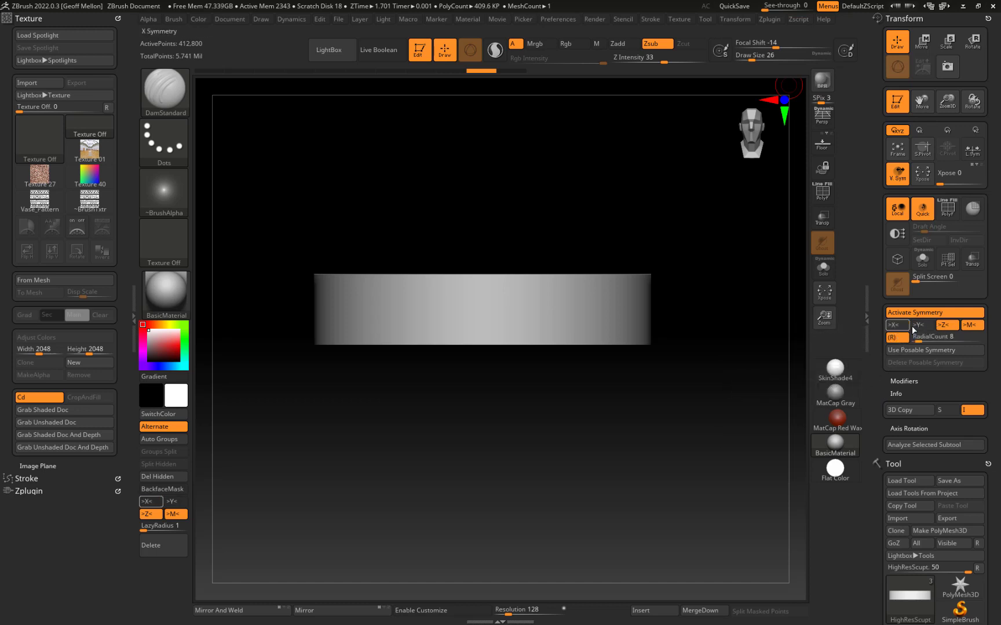
click(946, 325)
click(921, 325)
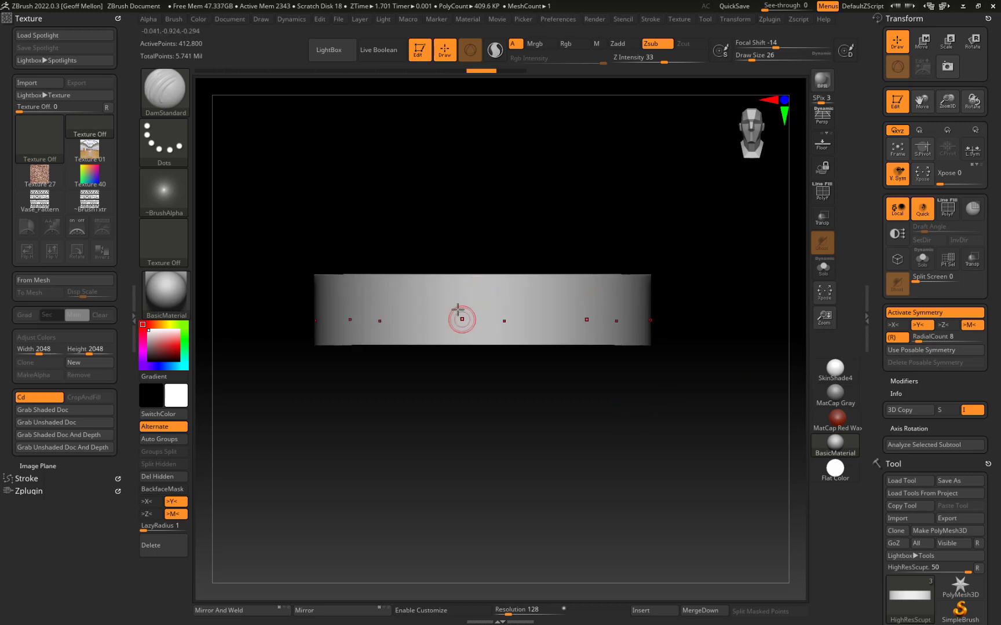
- Try carving rounded DamStandard shapes around the band with Y radial symmetry and undo all of the strokes
mouse_move(440, 311)
mouse_down()
mouse_move(448, 300)
mouse_move(424, 294)
mouse_move(428, 324)
mouse_move(463, 301)
mouse_move(458, 310)
mouse_up()
mouse_move(522, 305)
mouse_down()
mouse_move(504, 315)
mouse_move(520, 302)
mouse_up()
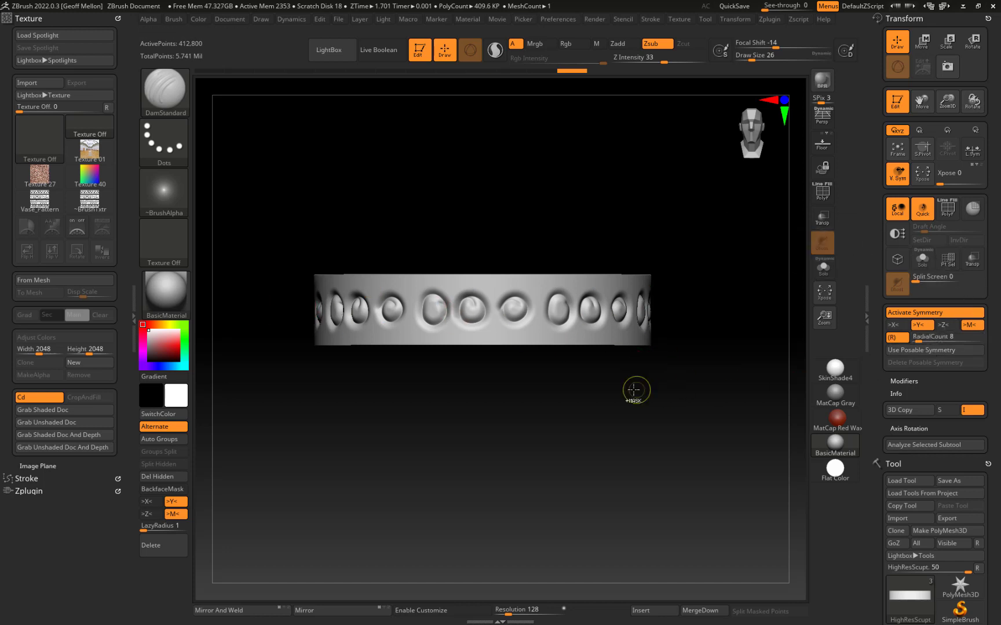
key(ctrl+z)
key(ctrl+z)
key(ctrl+z)
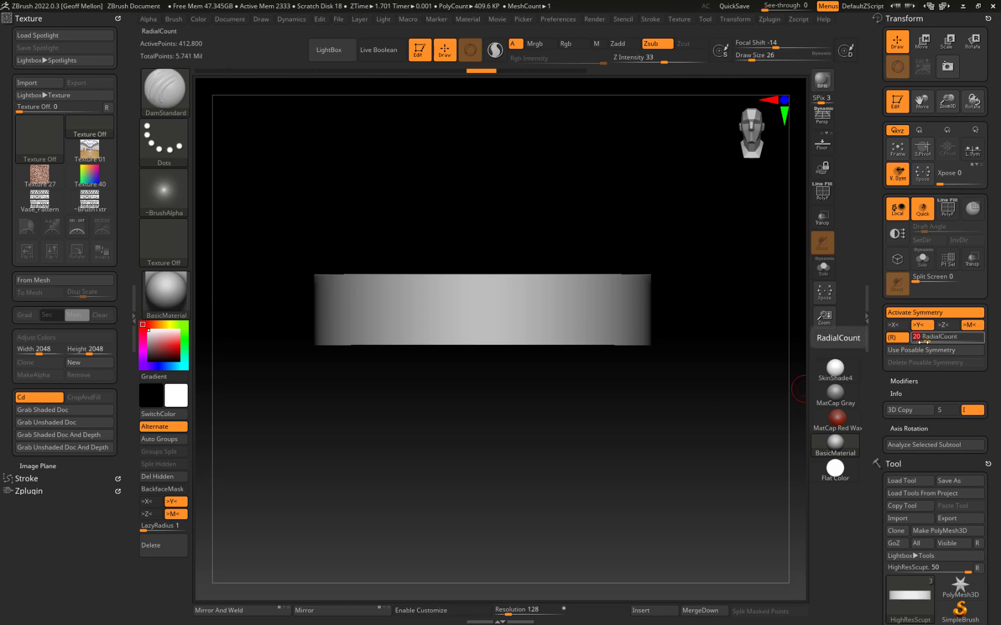
- Set the radial count to 20 and switch to the Standard brush with the Dots stroke and Alpha 01
key(1)
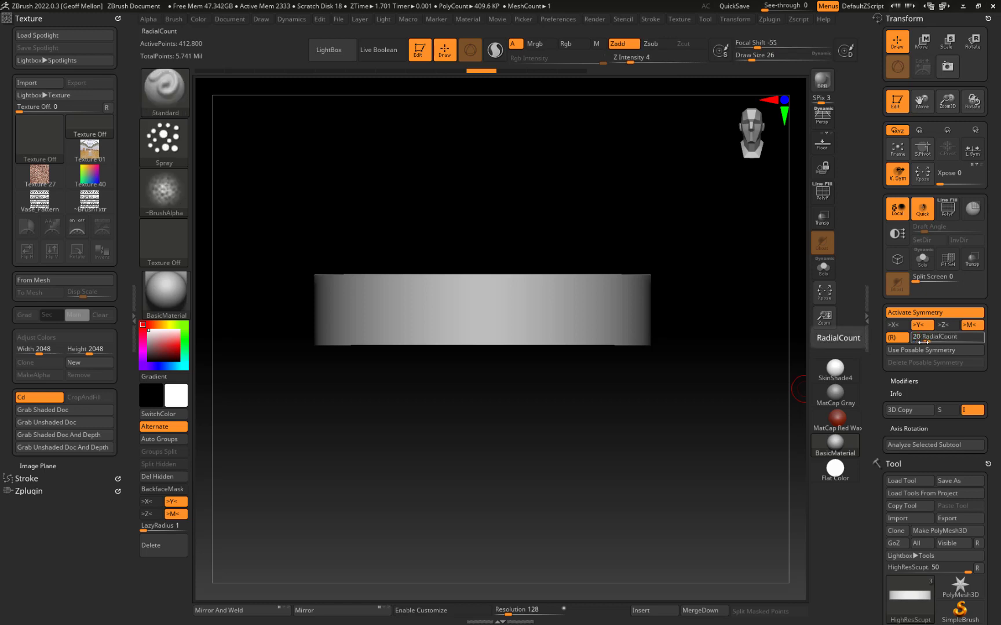
click(162, 175)
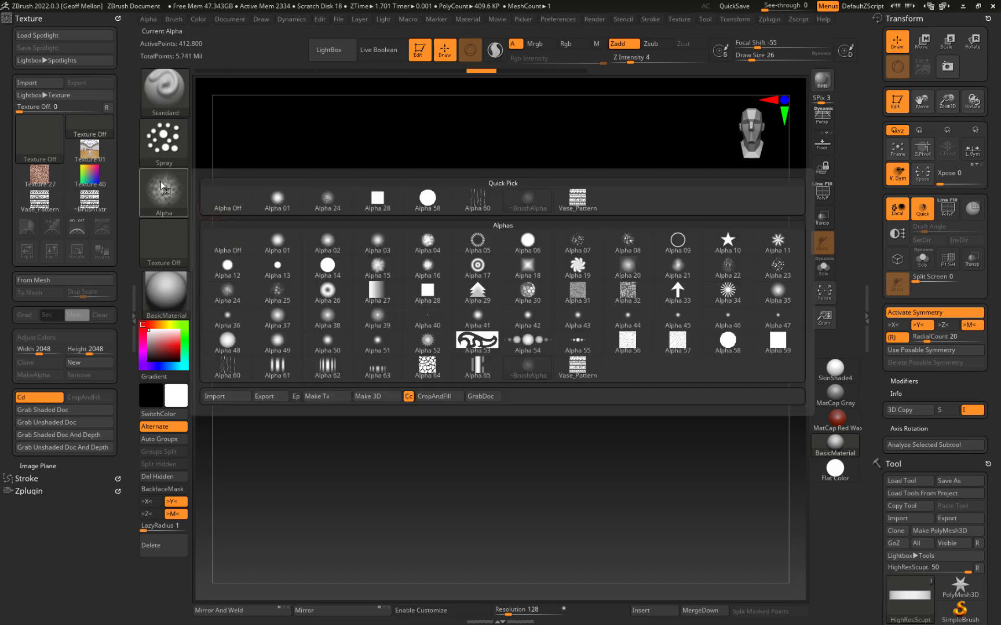
click(224, 203)
click(169, 164)
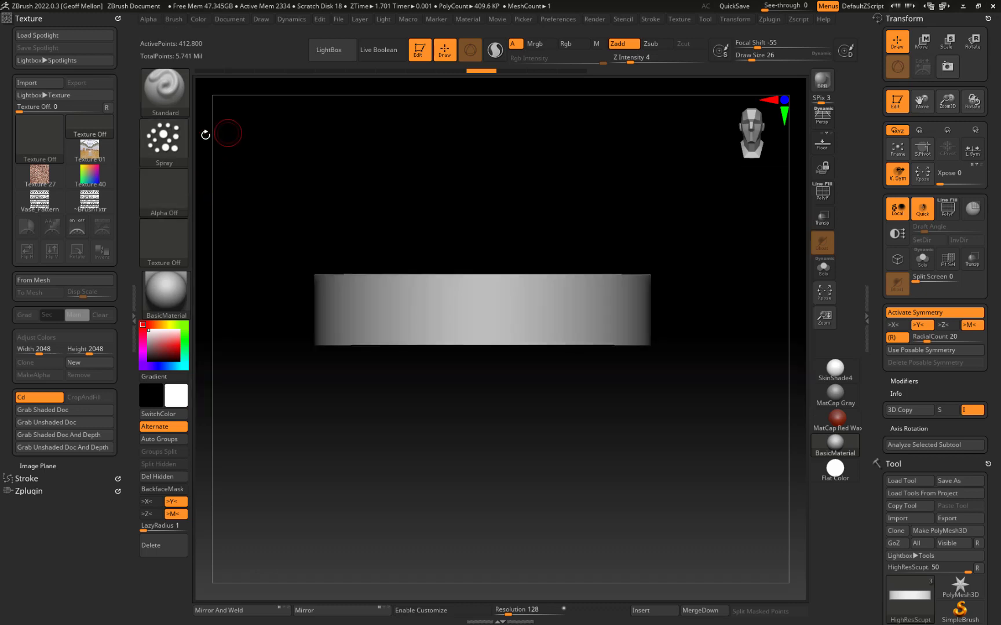
click(164, 145)
click(227, 149)
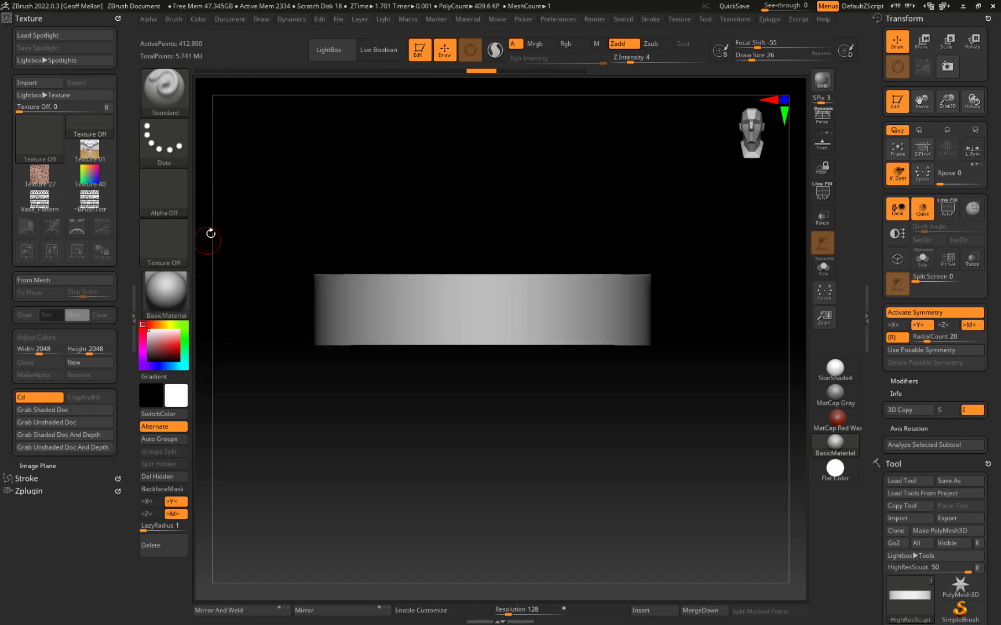
click(171, 195)
click(273, 201)
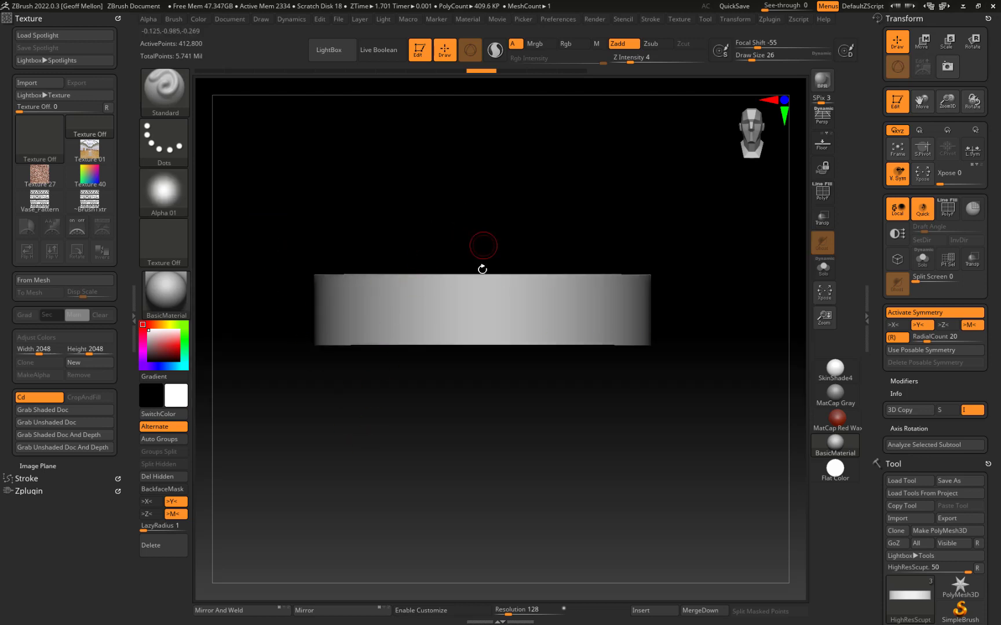
- Make a short Standard brush stroke on the band and dock the Stroke palette with its Lazy Mouse settings
drag(459, 320, 462, 305)
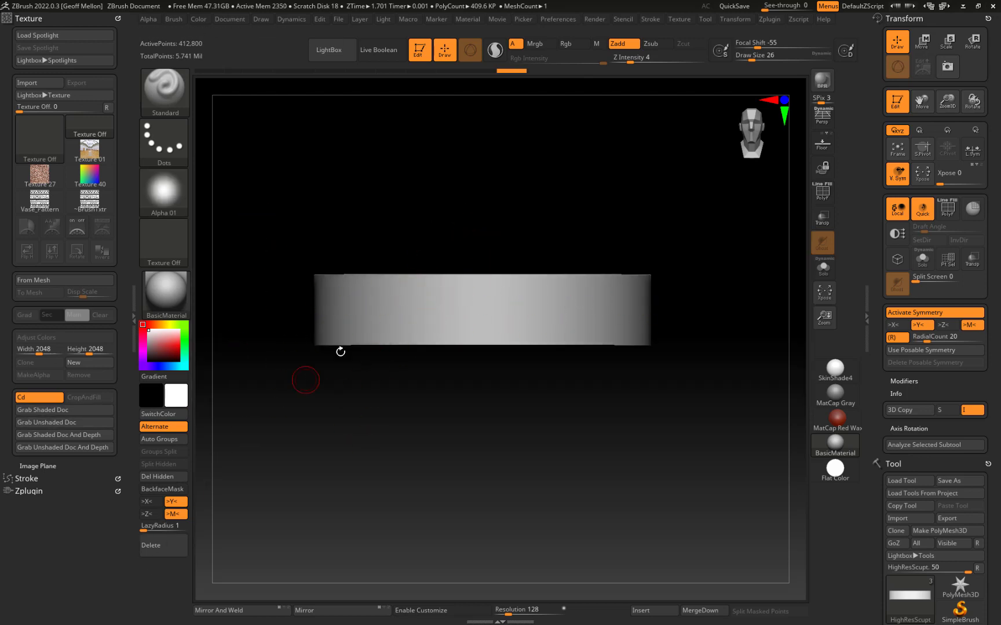
click(651, 20)
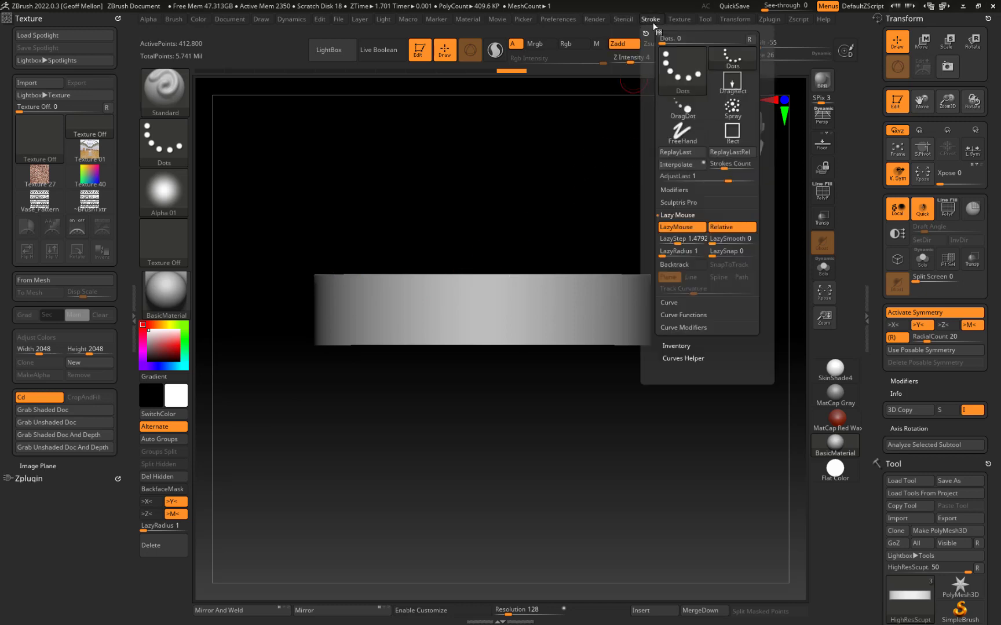
click(644, 31)
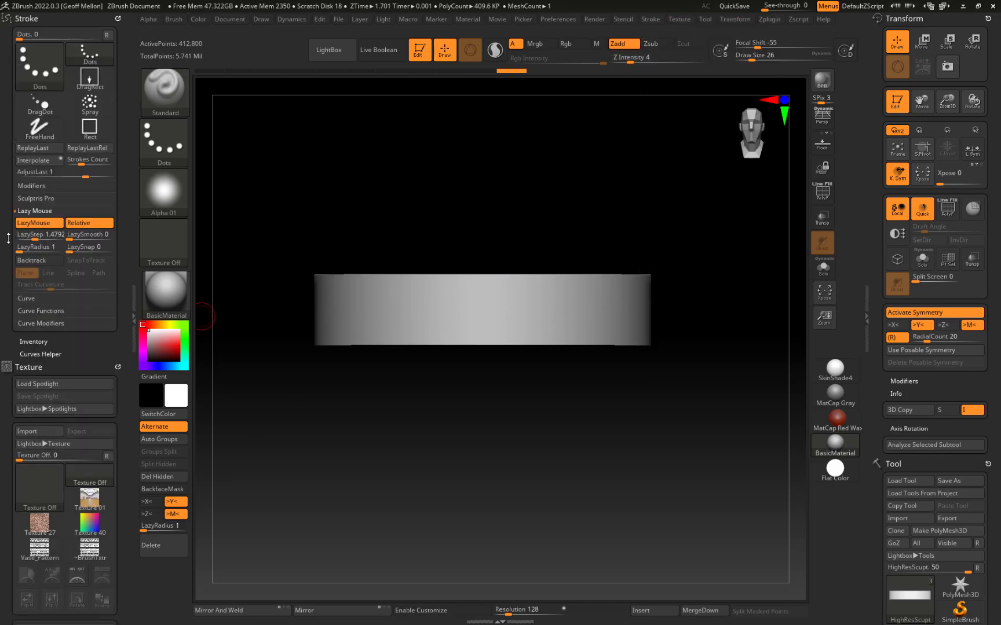
- Try a LazyStep of 0.2 with a Standard brush stroke on the band and set the LazyStep to 1
click(27, 236)
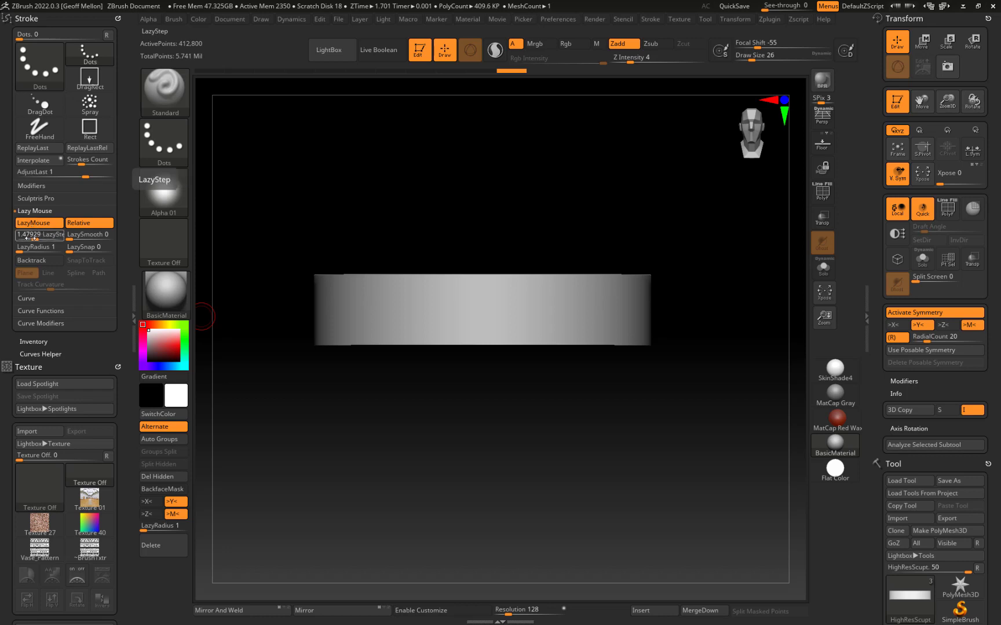
click(33, 239)
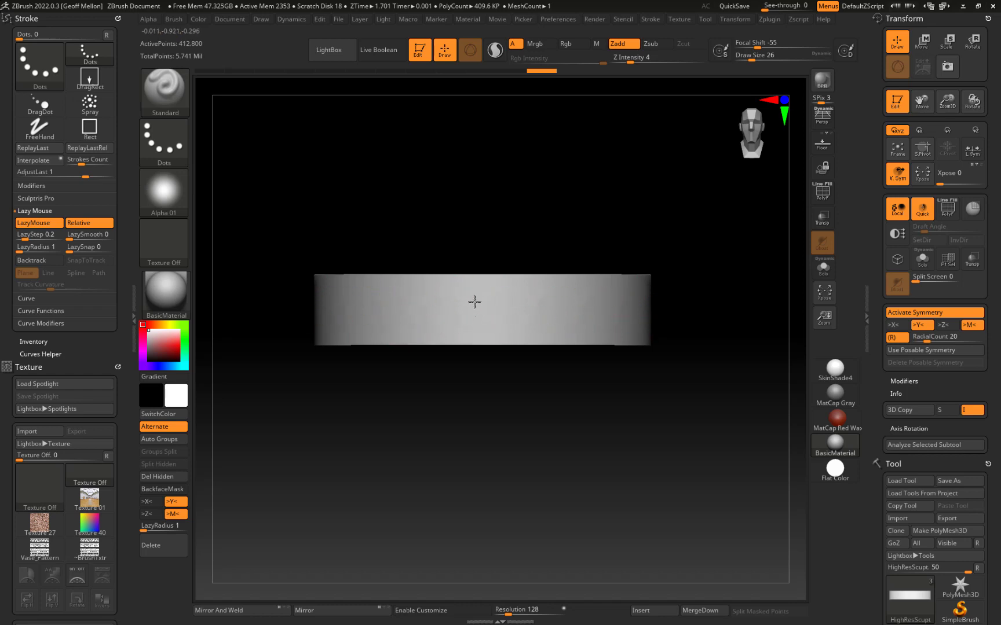
click(47, 237)
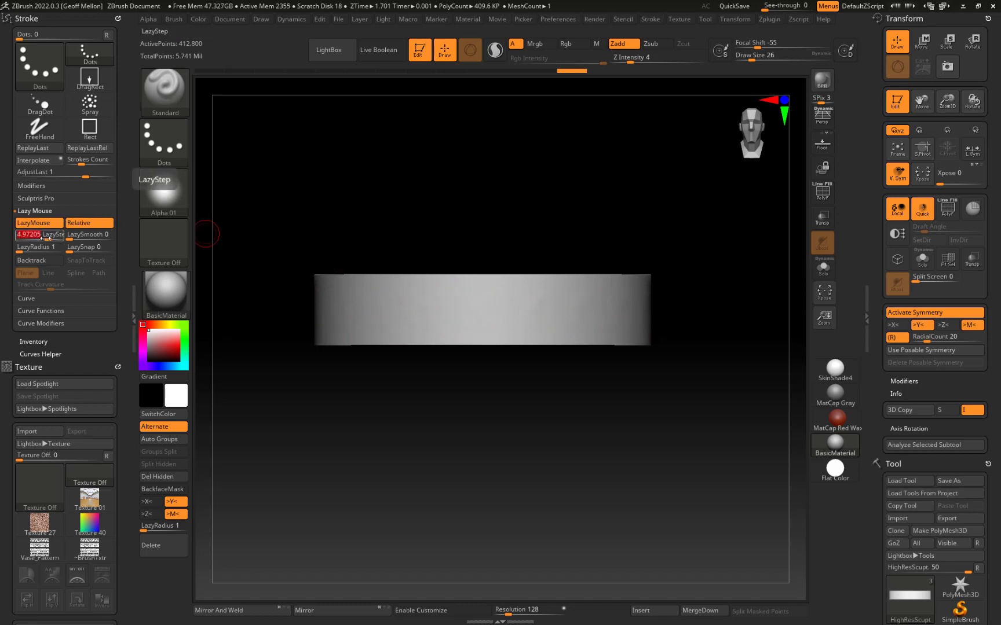
key(Return)
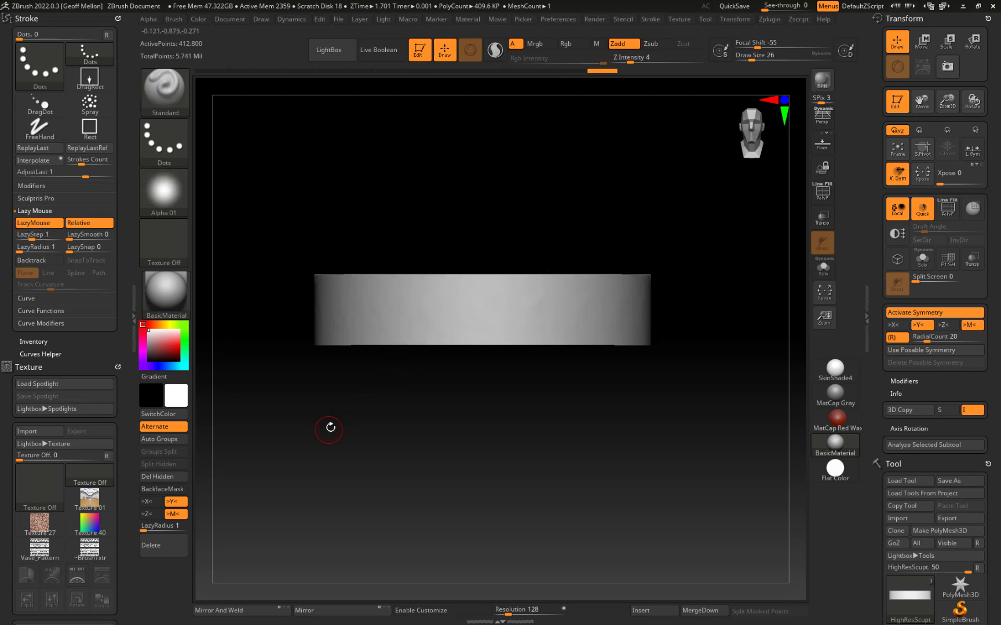
- Set Z Intensity to 21, turn off LazyMouse, and undo the test strokes on the band
click(636, 66)
text(21)
drag(402, 309, 400, 311)
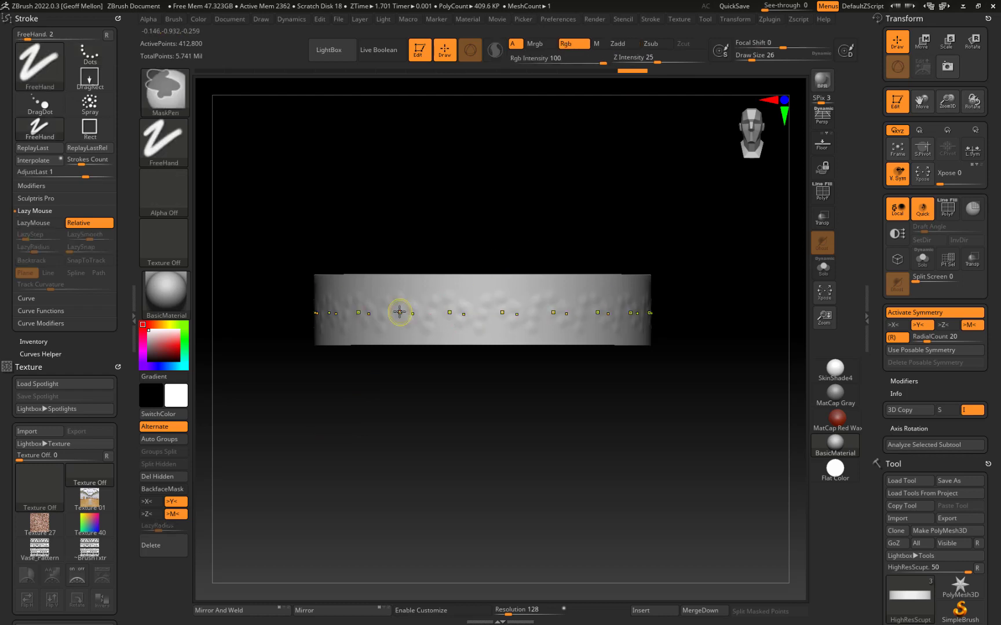
key(ctrl+z)
click(50, 227)
mouse_move(514, 304)
mouse_down()
mouse_move(482, 297)
mouse_move(446, 318)
mouse_up()
key(ctrl+z)
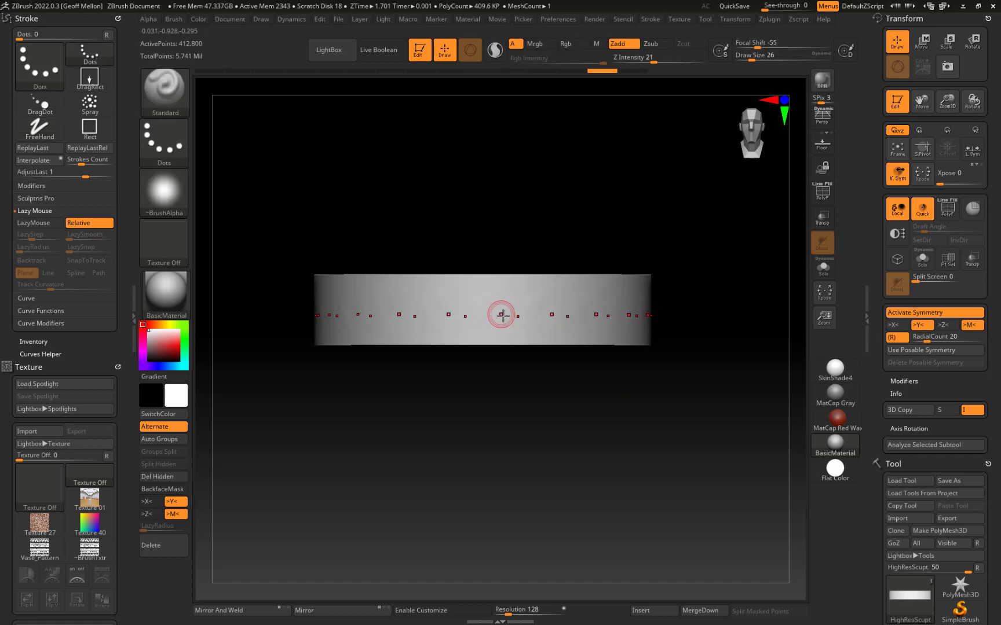
- Sculpt a raised wavy line around the middle of the band with the Standard brush
mouse_move(509, 316)
mouse_down()
mouse_move(495, 298)
mouse_move(472, 320)
mouse_move(449, 300)
mouse_up()
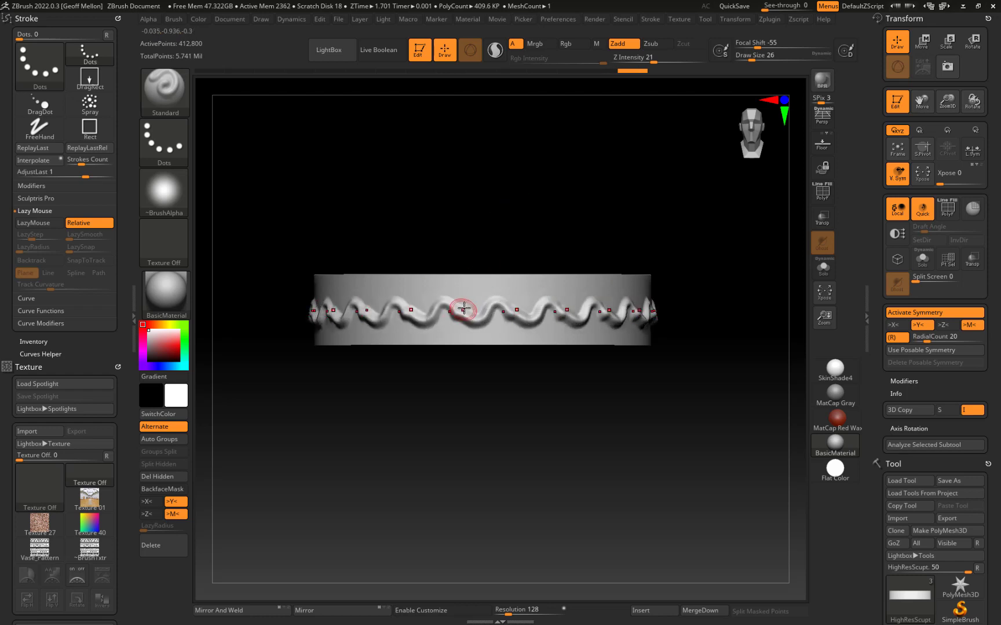
mouse_move(383, 230)
mouse_down()
mouse_move(386, 192)
mouse_move(389, 269)
mouse_up()
drag(384, 454, 383, 478)
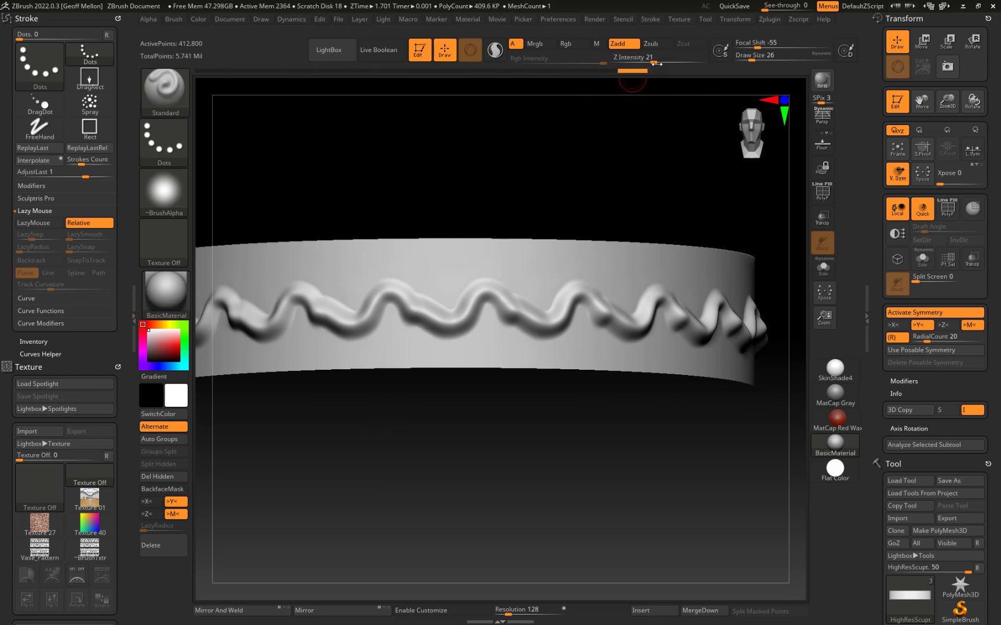
- Set Focal Shift to -76 and carve round dimples above and below the wavy line
drag(755, 40, 746, 42)
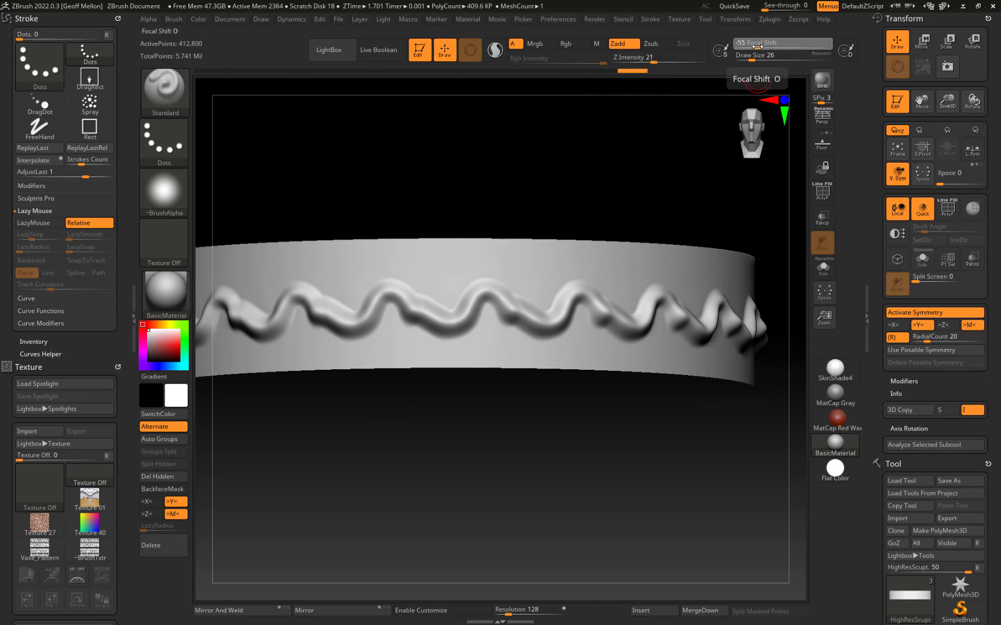
drag(448, 286, 438, 281)
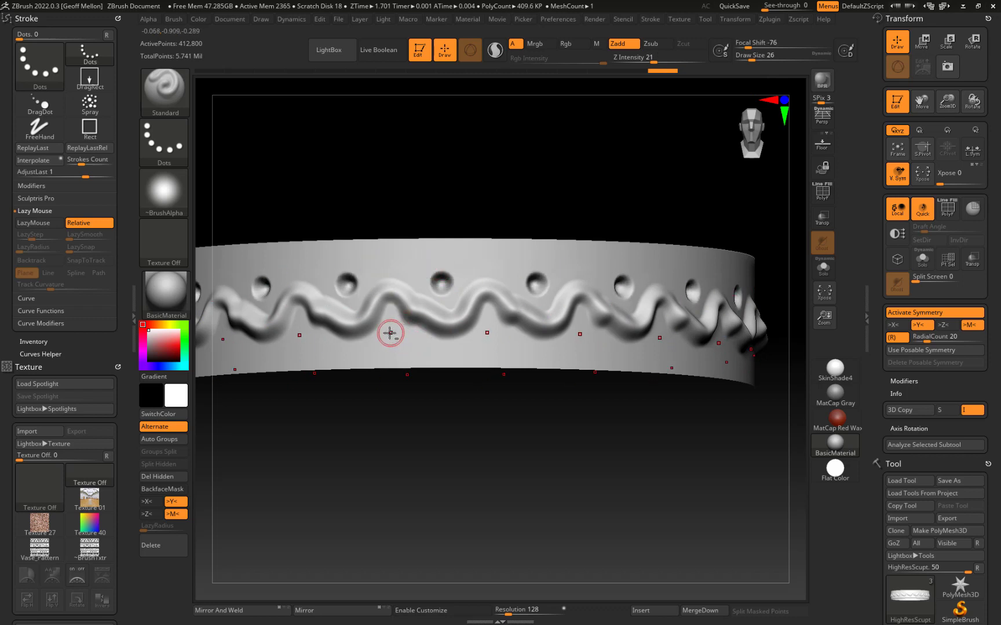
drag(388, 332, 389, 334)
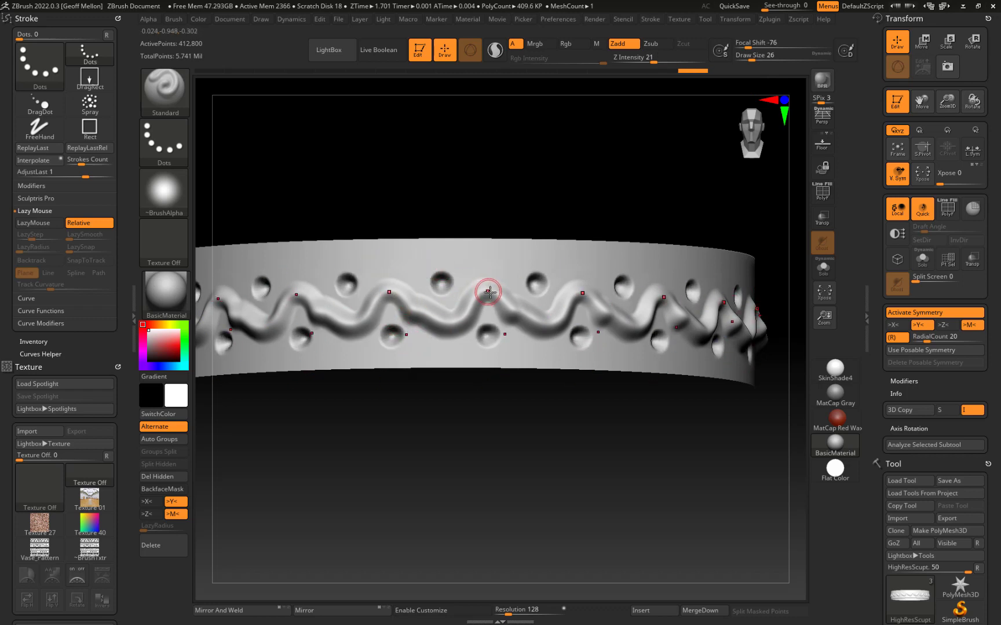
- Carve a groove along the wavy line and cut short vertical notches near the band's upper and lower edges
mouse_move(485, 293)
mouse_down()
mouse_move(467, 313)
mouse_move(431, 322)
mouse_move(391, 292)
mouse_move(359, 318)
mouse_up()
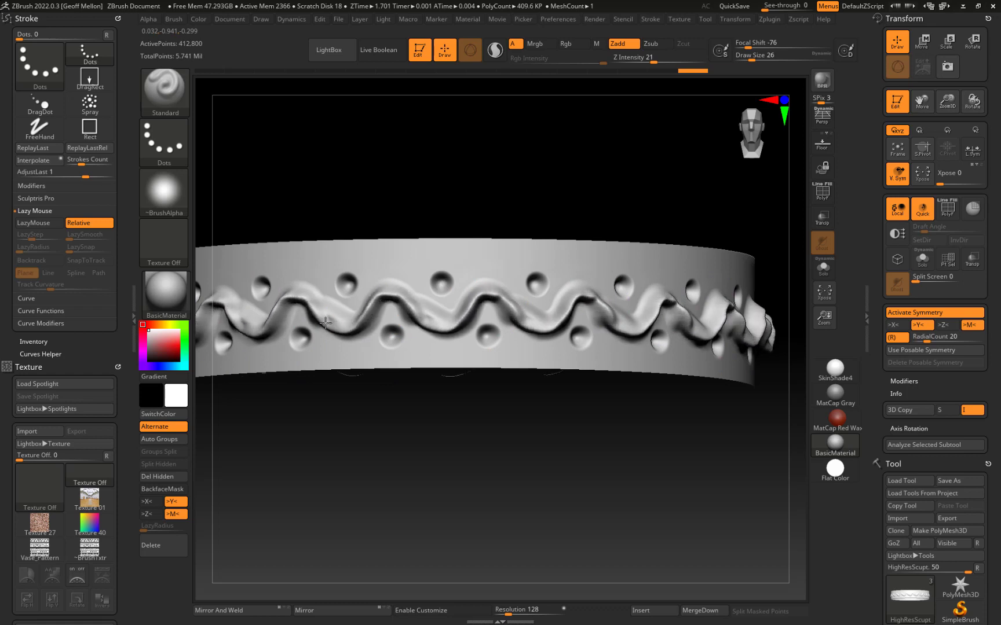
key(shift)
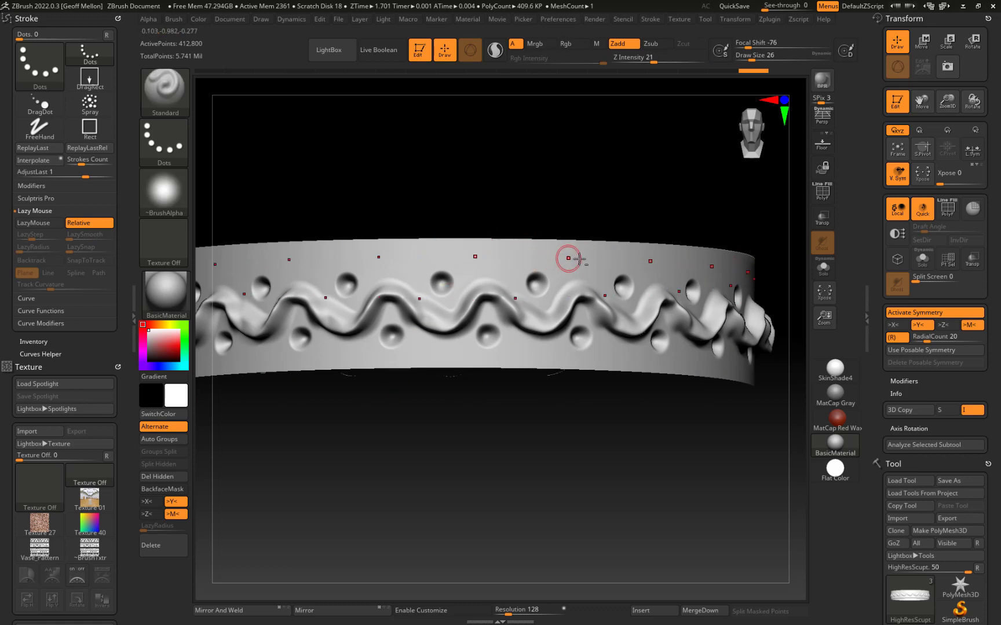
drag(581, 250, 582, 271)
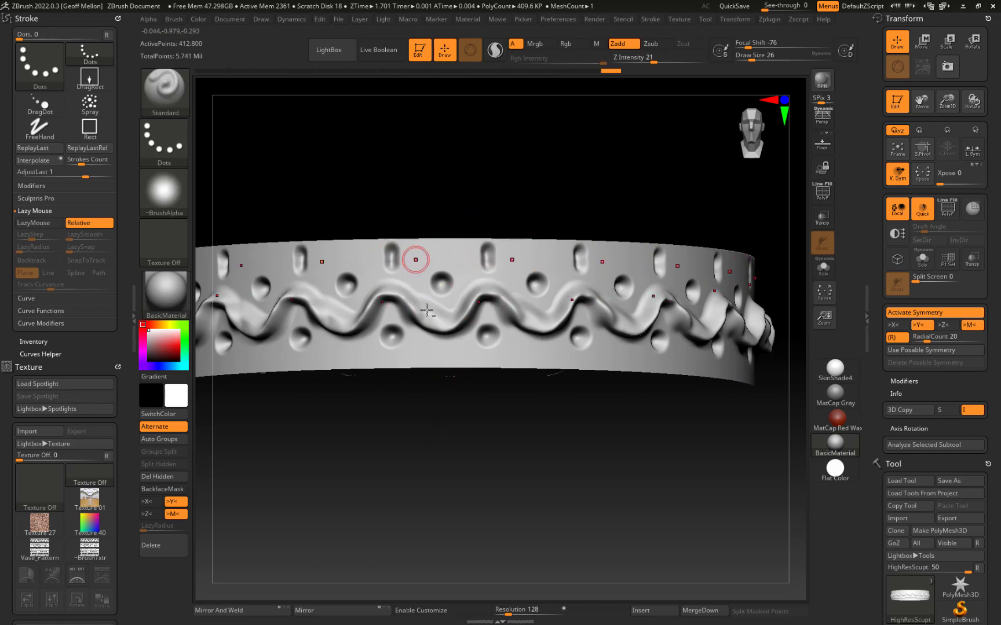
drag(437, 341, 437, 362)
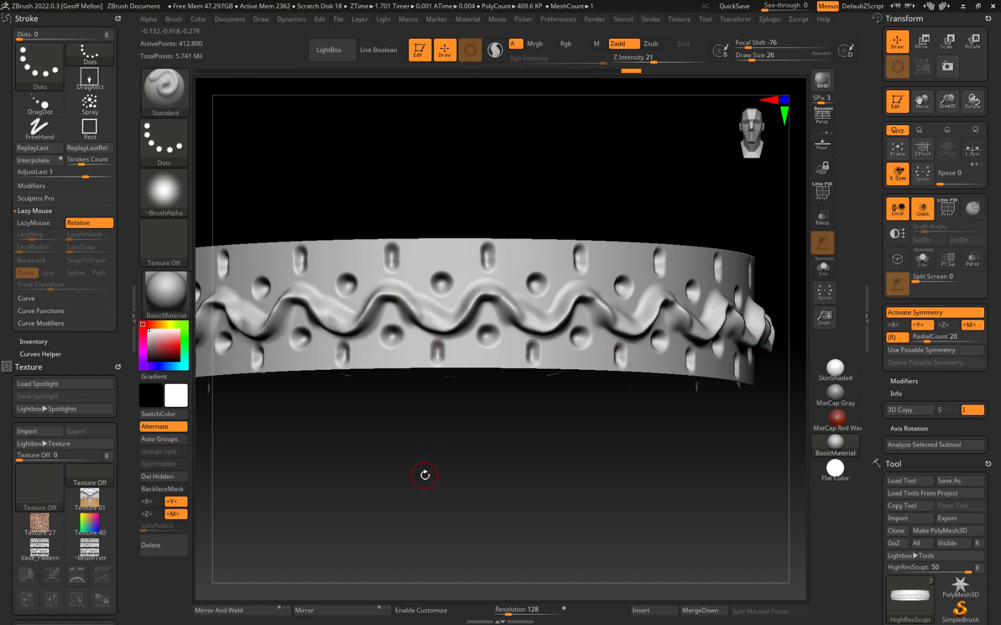
alt+drag(652, 521, 648, 375)
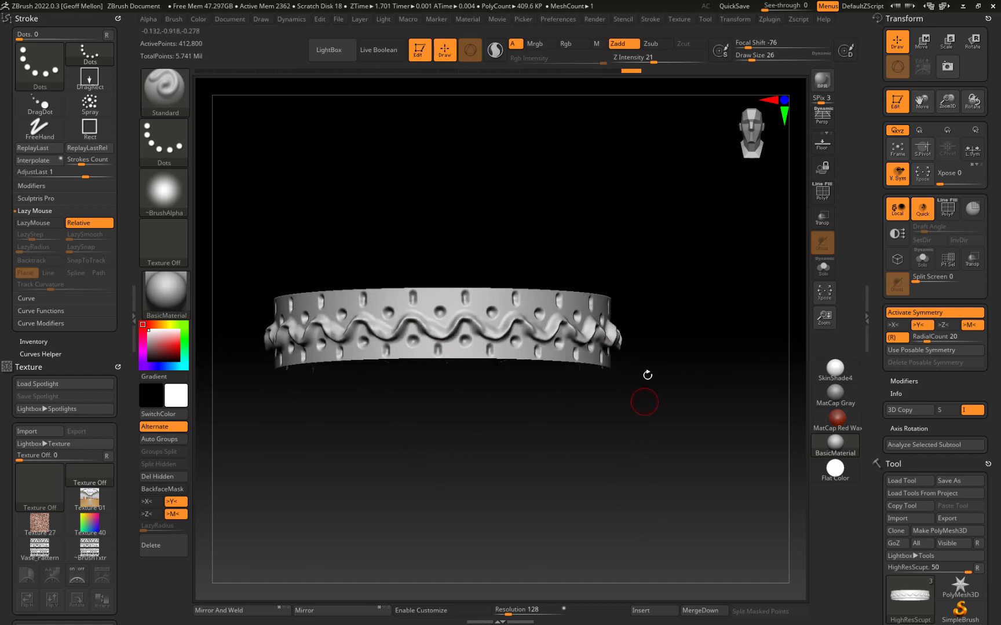
- Undo all of the wave, dimple and notch strokes on the band
shift+drag(506, 337, 509, 336)
key(ctrl+z)
key(ctrl+z)
key(ctrl+z)
key(ctrl+z)
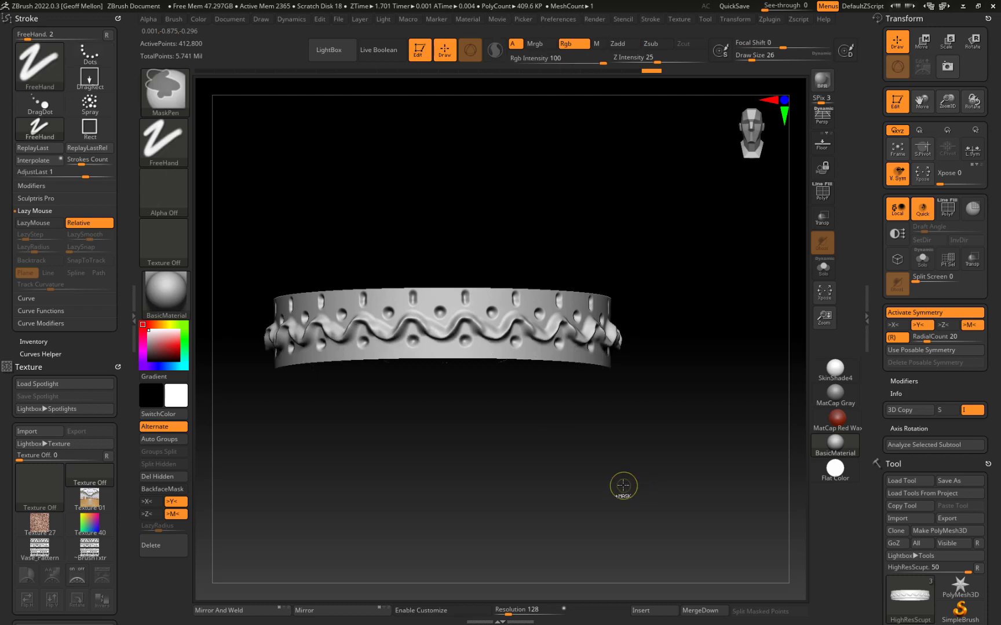
key(ctrl+z)
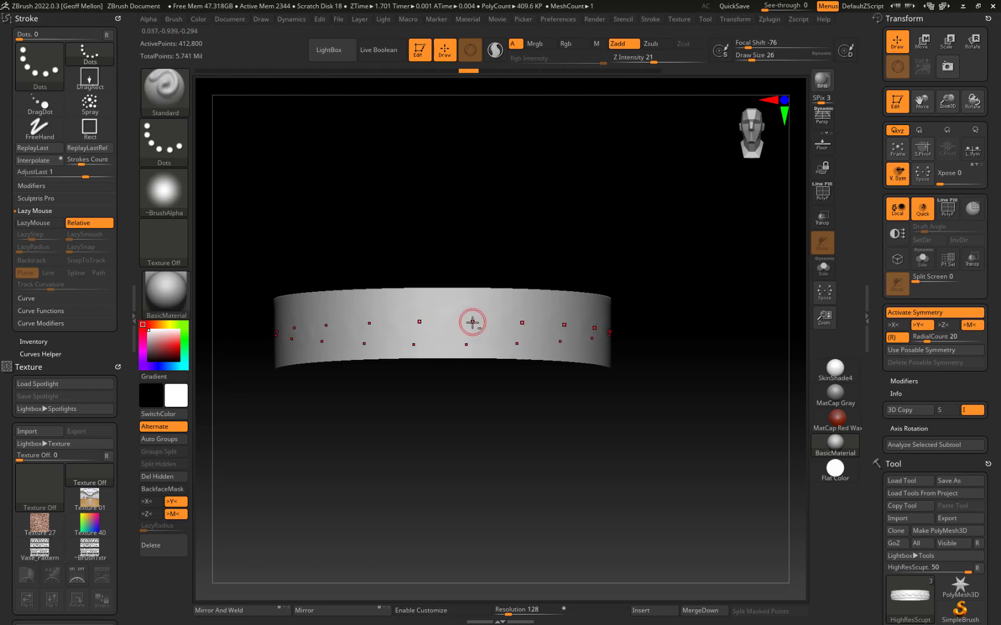
- Carve a wavy groove around the band with round dimples on both sides, plus smaller dimples between them at Draw Size 9
mouse_move(498, 326)
mouse_down()
mouse_move(487, 315)
mouse_move(407, 325)
mouse_move(449, 331)
mouse_move(455, 299)
mouse_up()
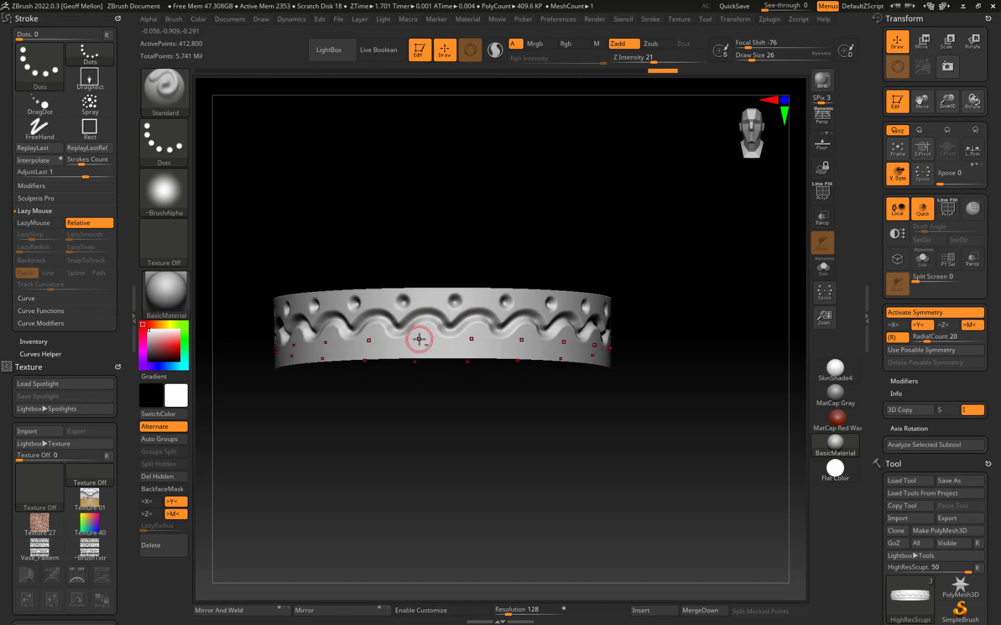
drag(421, 340, 422, 338)
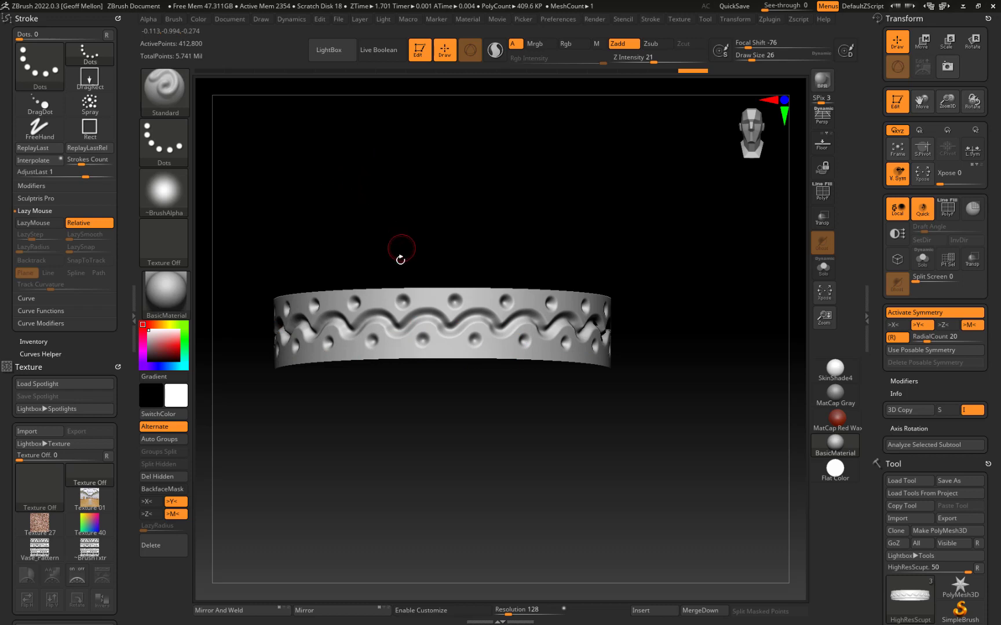
key([)
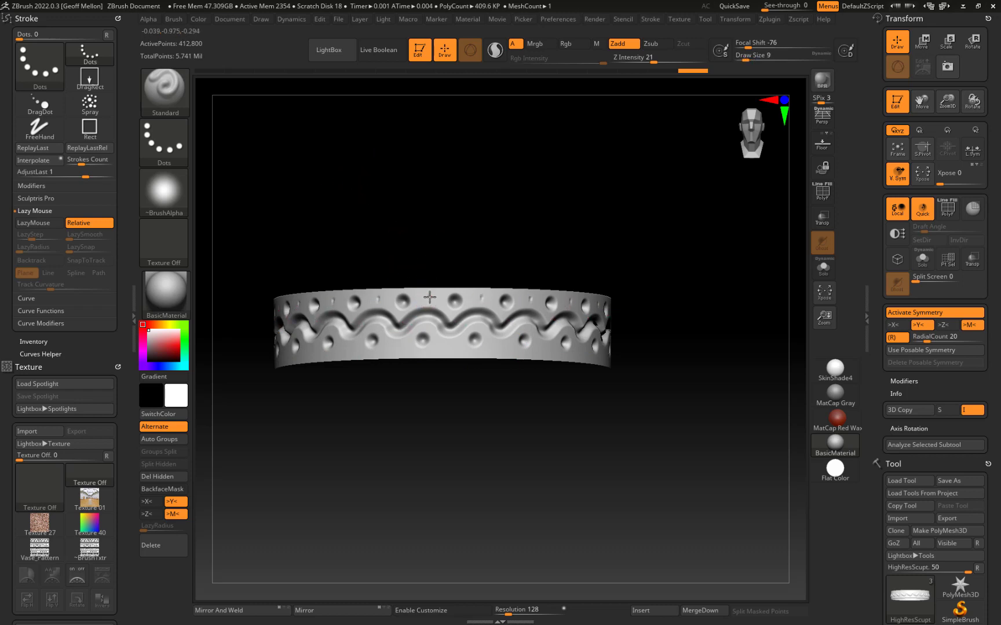
click(429, 297)
click(385, 340)
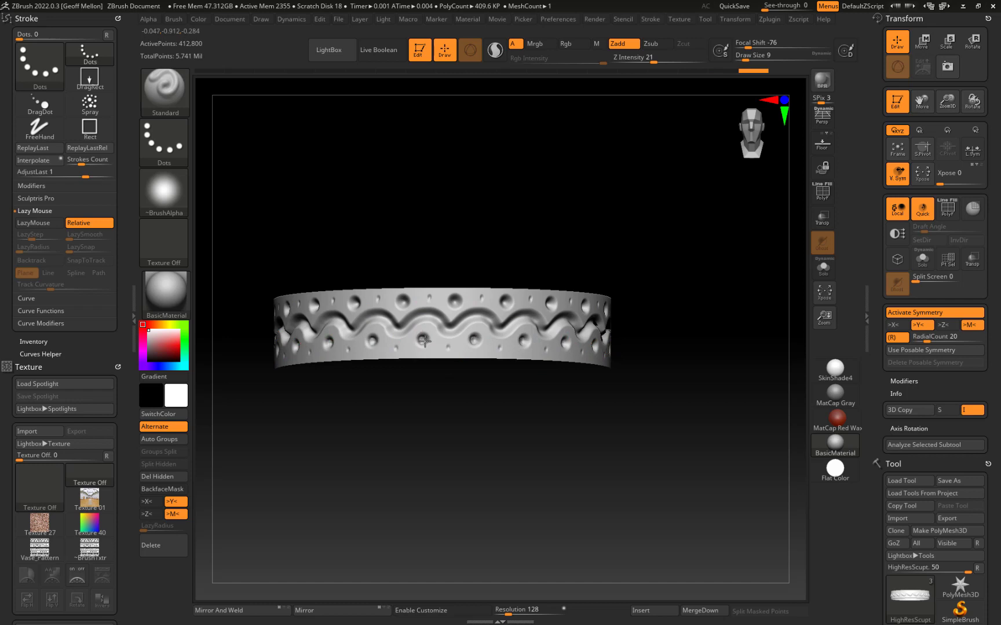
- Add small raised bumps inside the large dimples and sculpt curled marks over the upper row of small dimples
drag(419, 341, 426, 342)
alt+drag(407, 428, 430, 508)
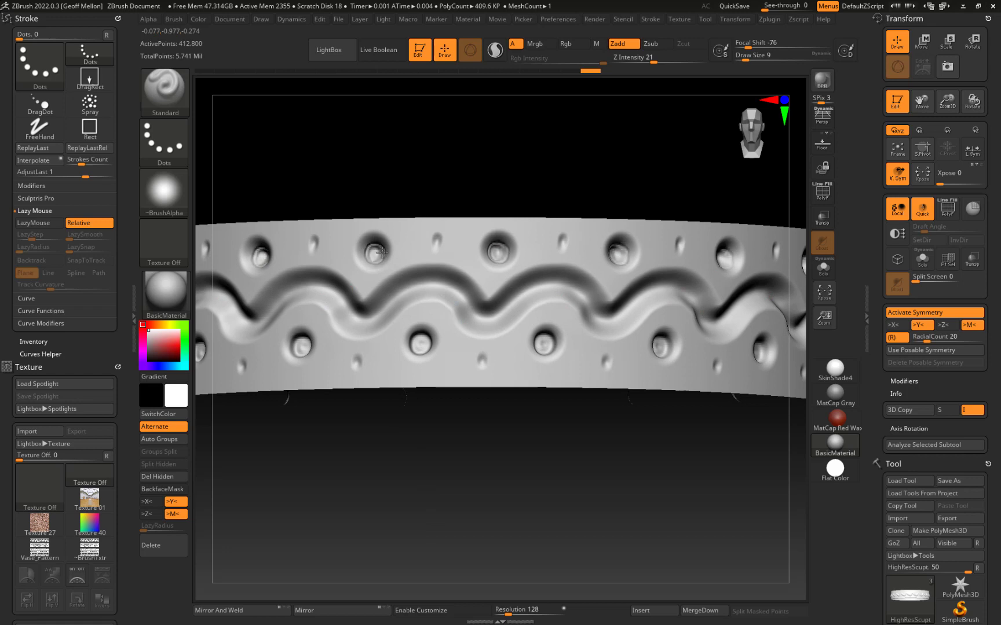
key(shift)
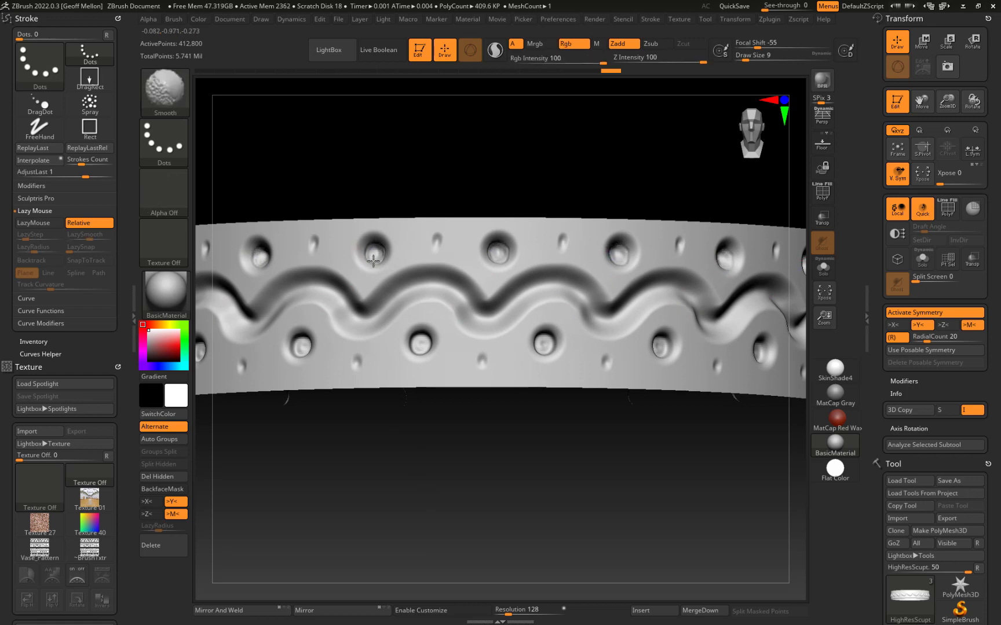
shift+drag(540, 234, 549, 233)
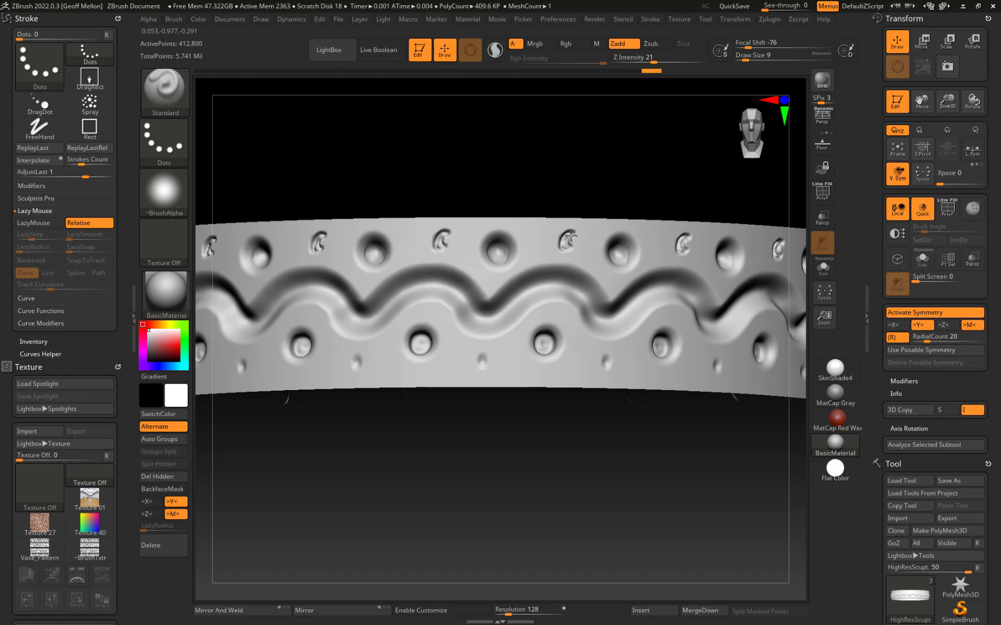
drag(566, 245, 565, 246)
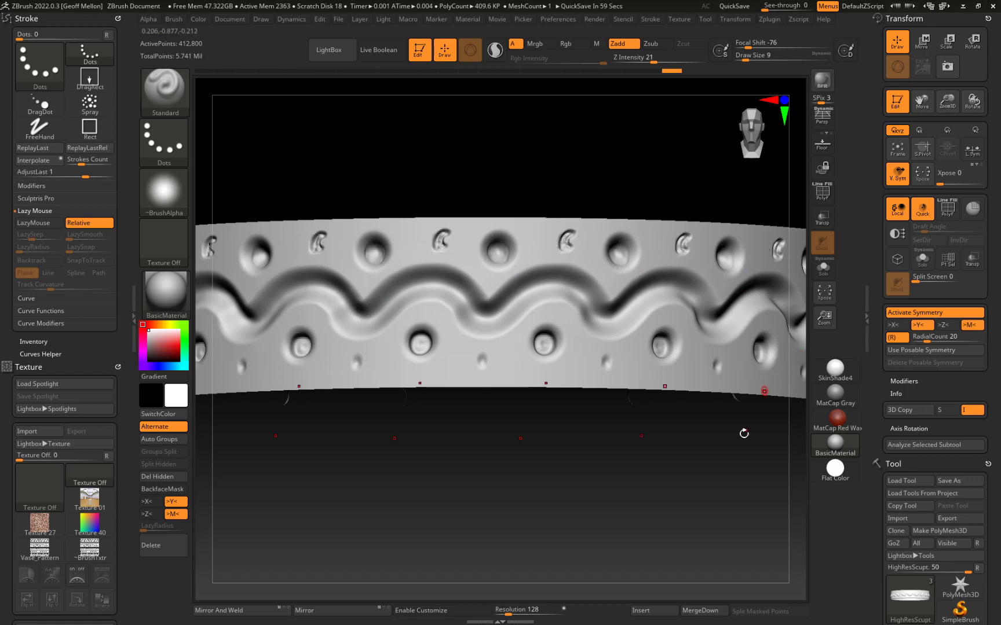
- Clear any mask and unhide the whole cylinder
ctrl+click(779, 466)
ctrl+click(748, 465)
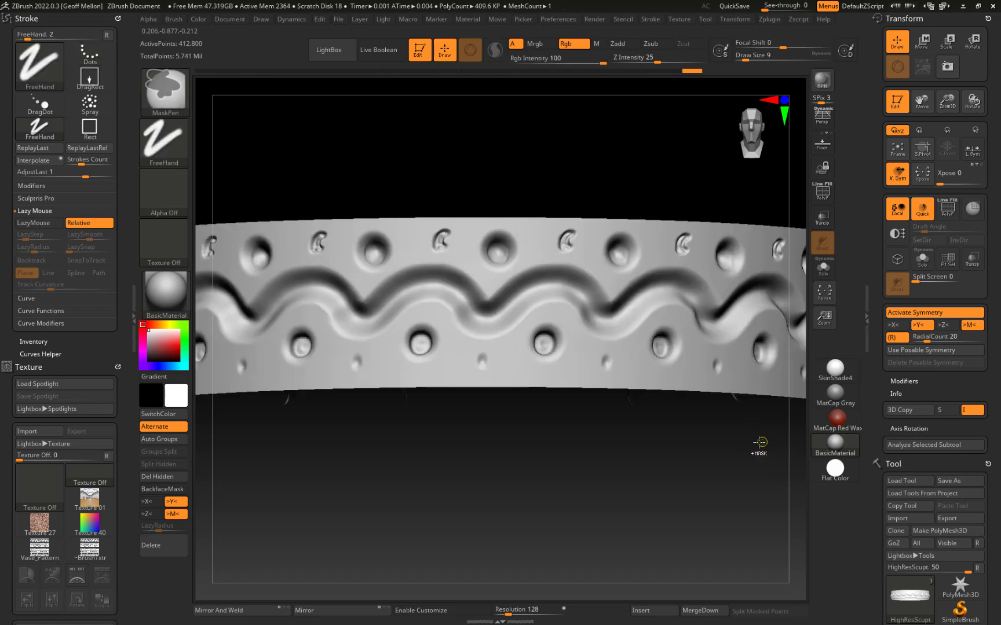
ctrl+shift+click(712, 175)
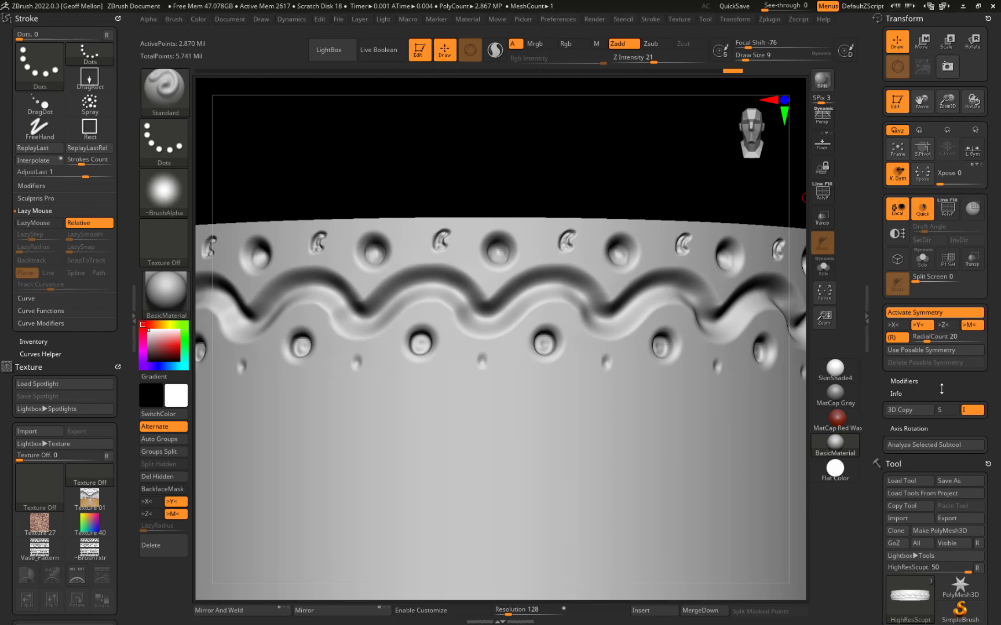
- Apply ClayPolish to the whole cylinder with Max 25
drag(941, 389, 919, 214)
click(907, 231)
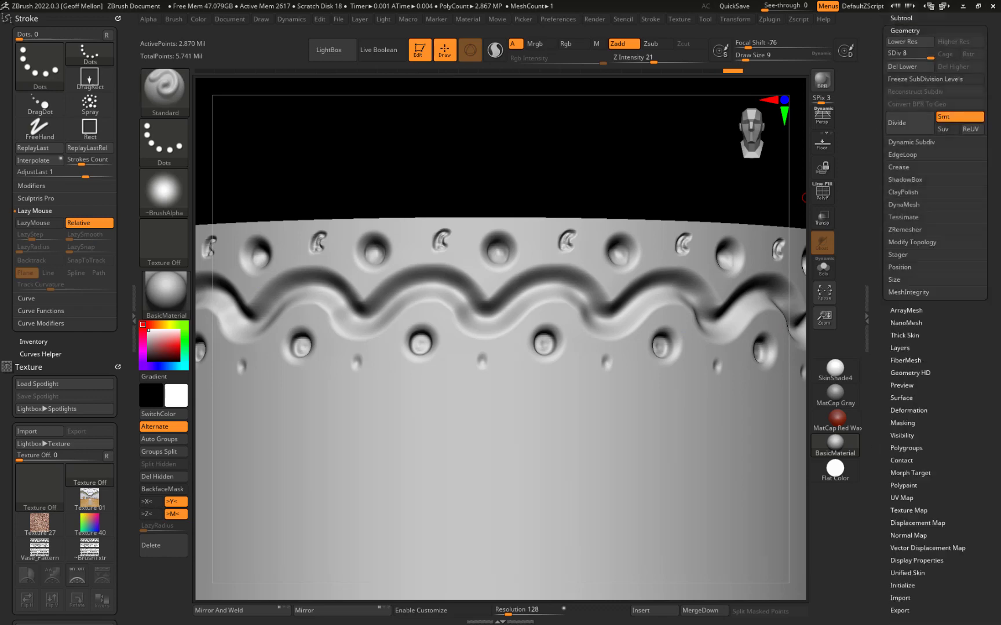
click(909, 192)
alt+drag(647, 152, 643, 102)
drag(763, 325, 764, 359)
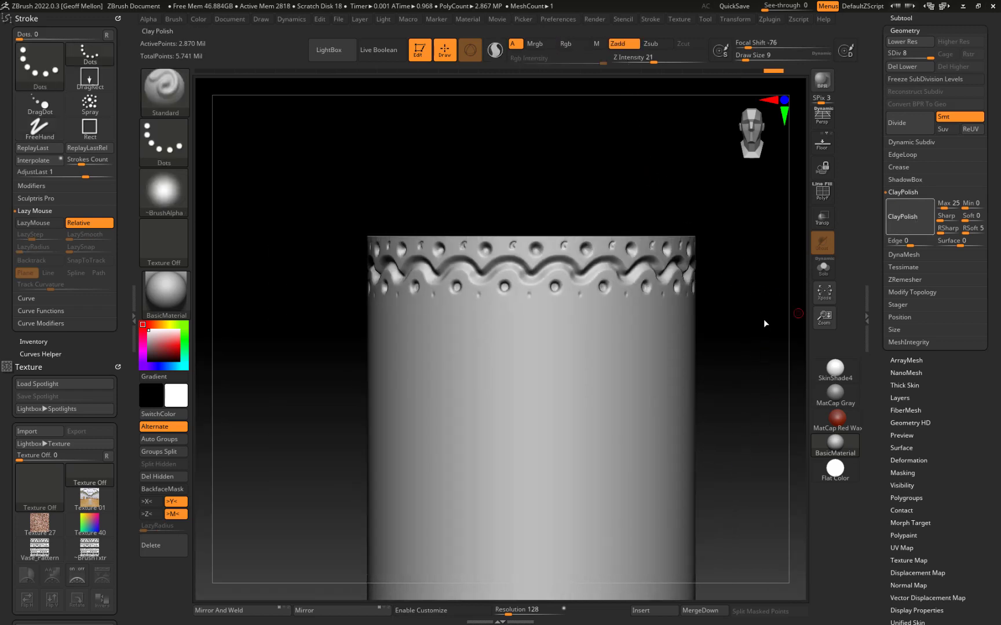
mouse_move(764, 321)
mouse_down()
mouse_move(737, 351)
mouse_move(766, 342)
mouse_move(729, 360)
mouse_move(762, 435)
mouse_move(780, 405)
mouse_move(757, 403)
mouse_move(737, 373)
mouse_up()
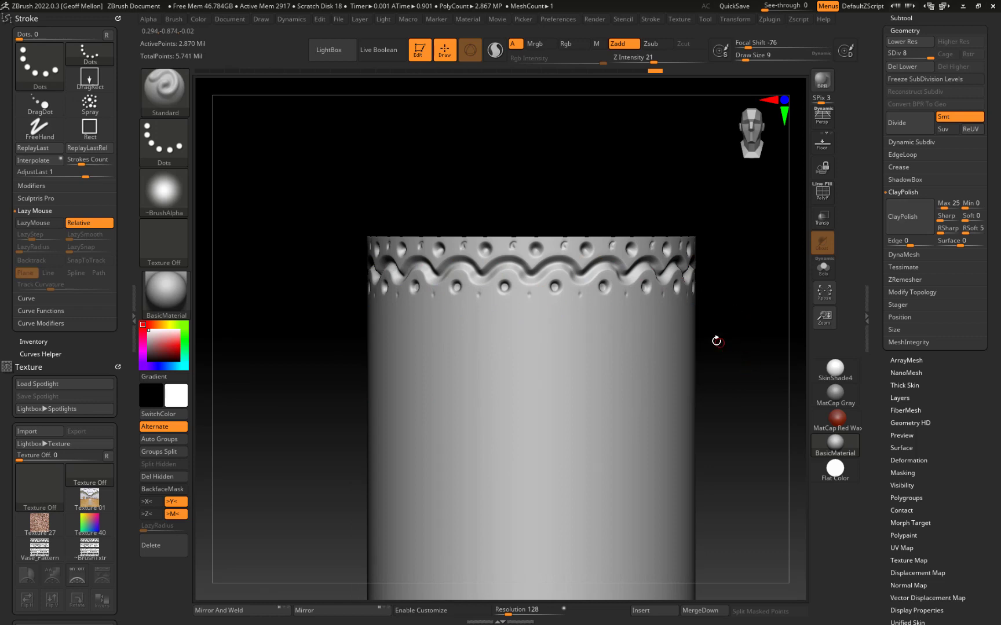
- Isolate the plain band below the carved rim and sculpt freehand raised strokes around its middle
ctrl+shift+click(645, 346)
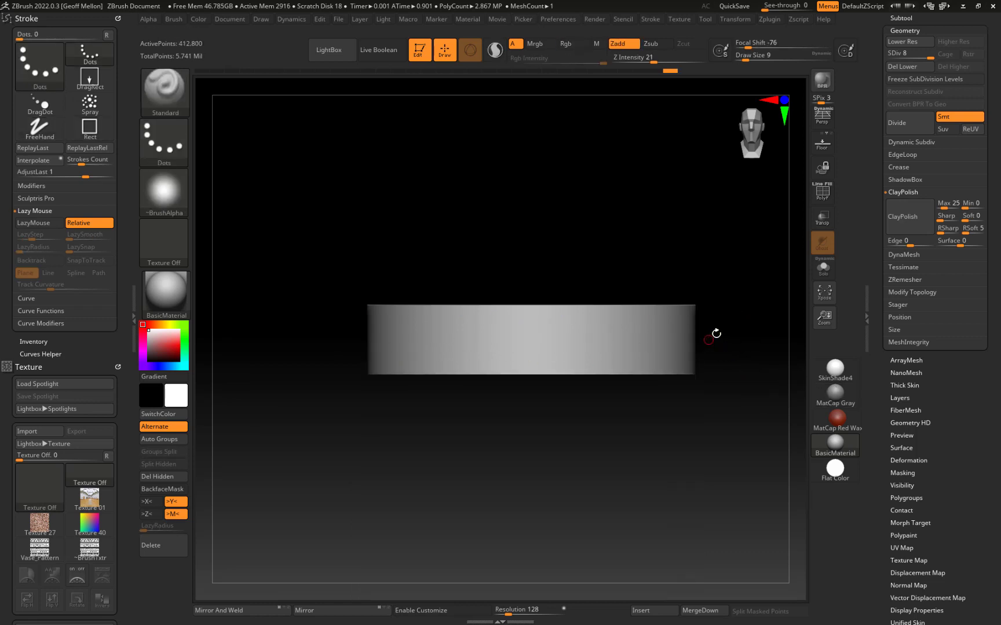
mouse_move(534, 334)
mouse_down()
mouse_move(532, 326)
mouse_move(532, 346)
mouse_move(511, 347)
mouse_up()
drag(711, 471, 619, 481)
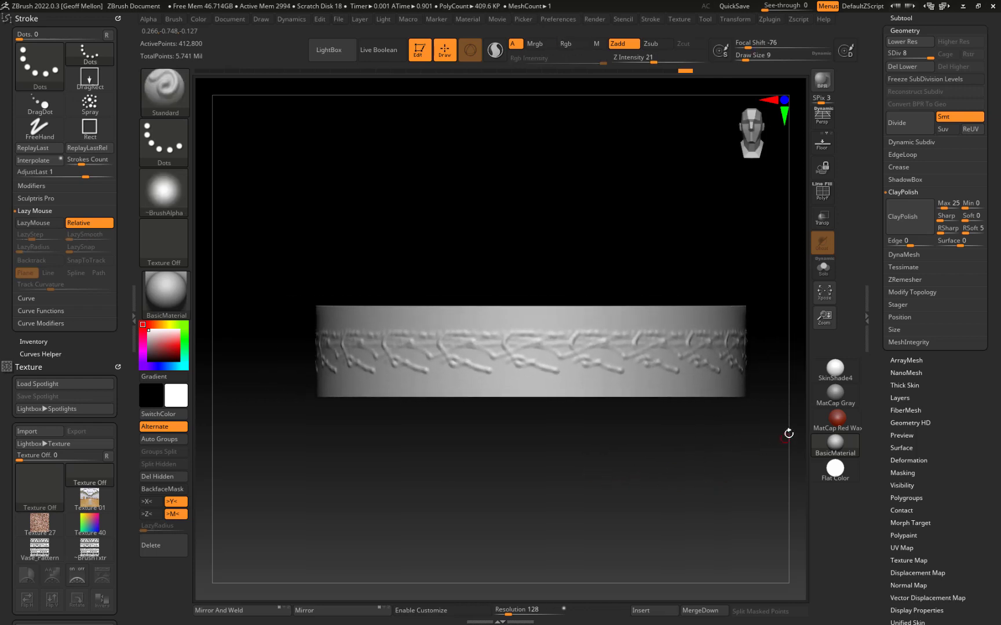